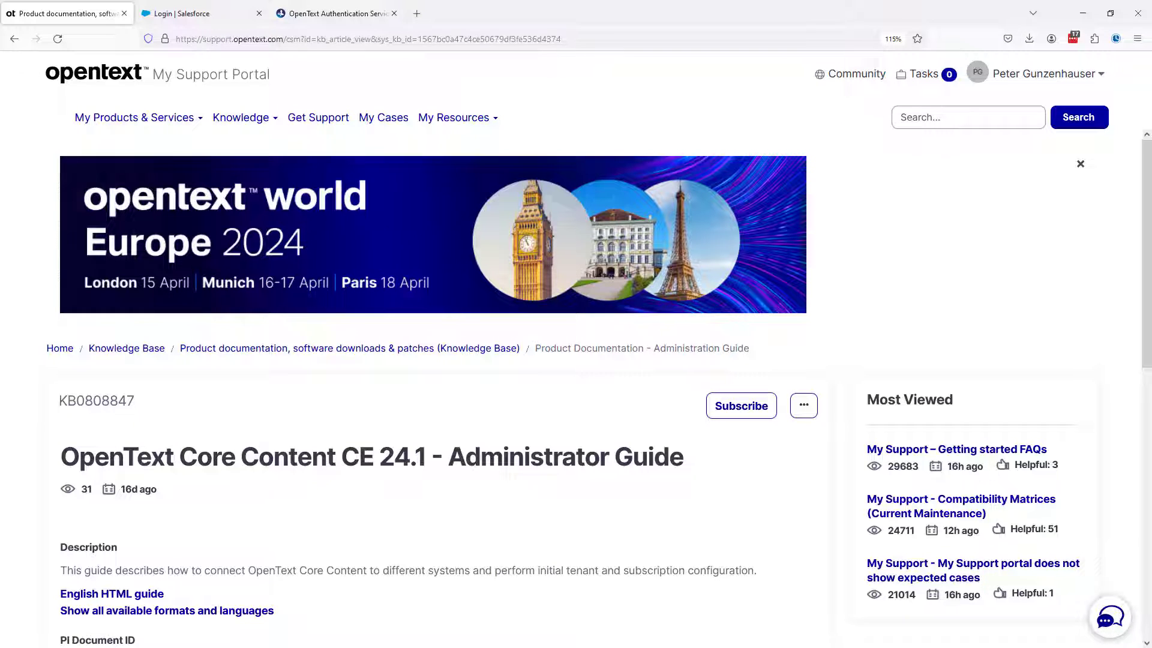
# Open the Core Content English HTML guide and read its section on configuring SAML authentication between Salesforce and Core Content
pyautogui.click(95, 594)
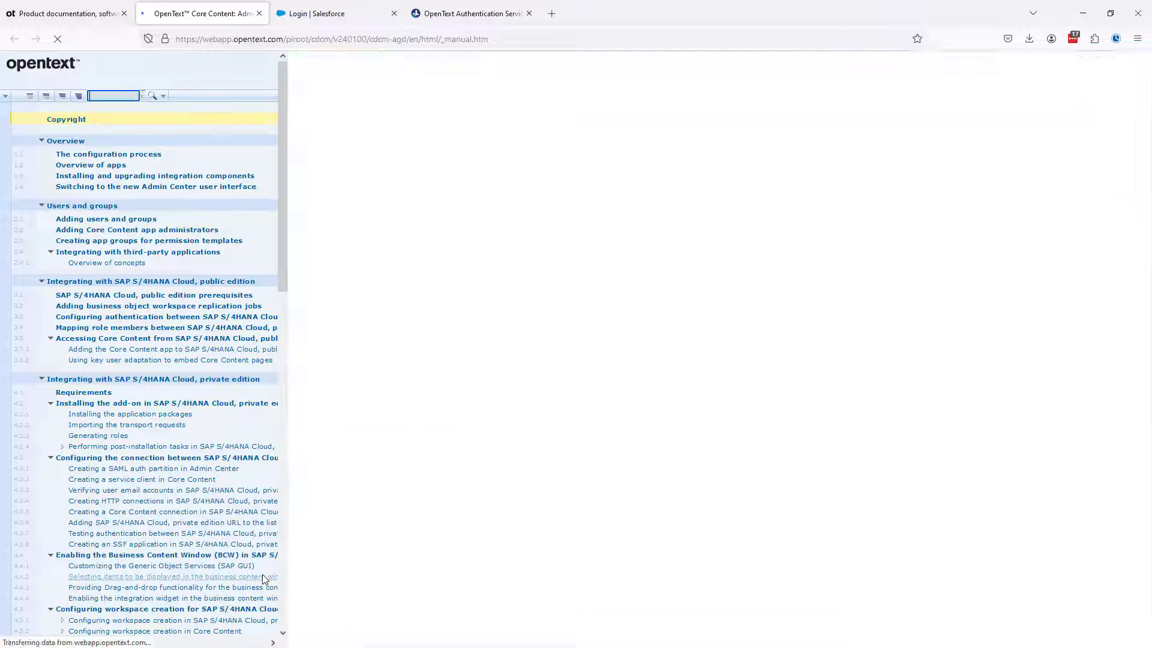
pyautogui.click(30, 96)
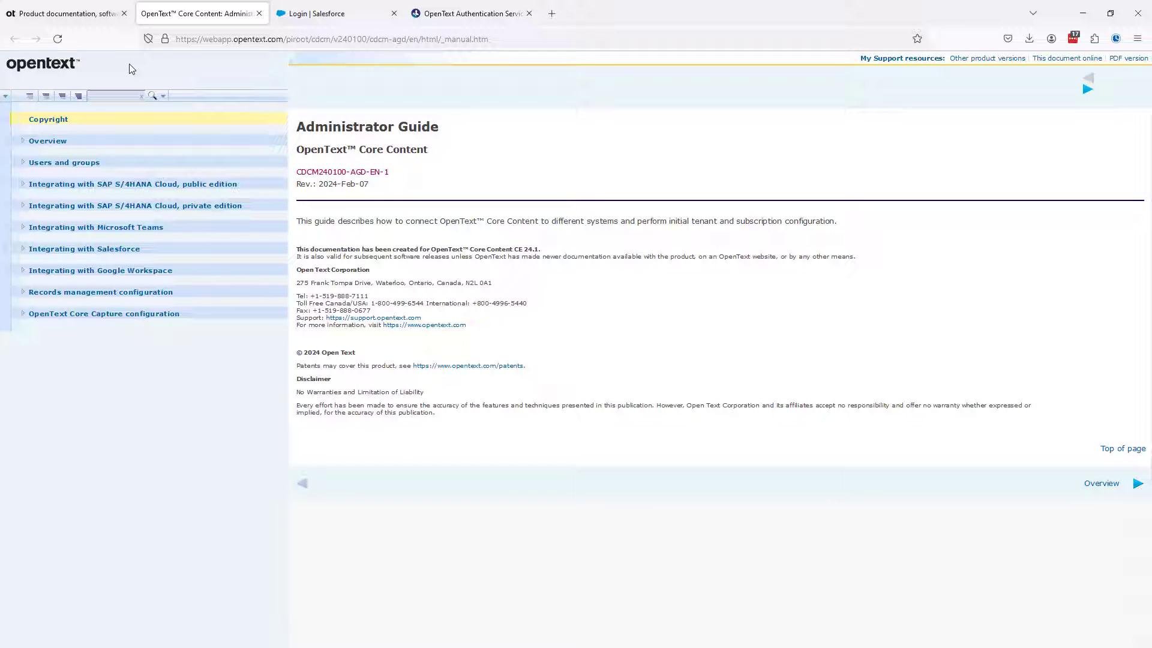
pyautogui.click(23, 249)
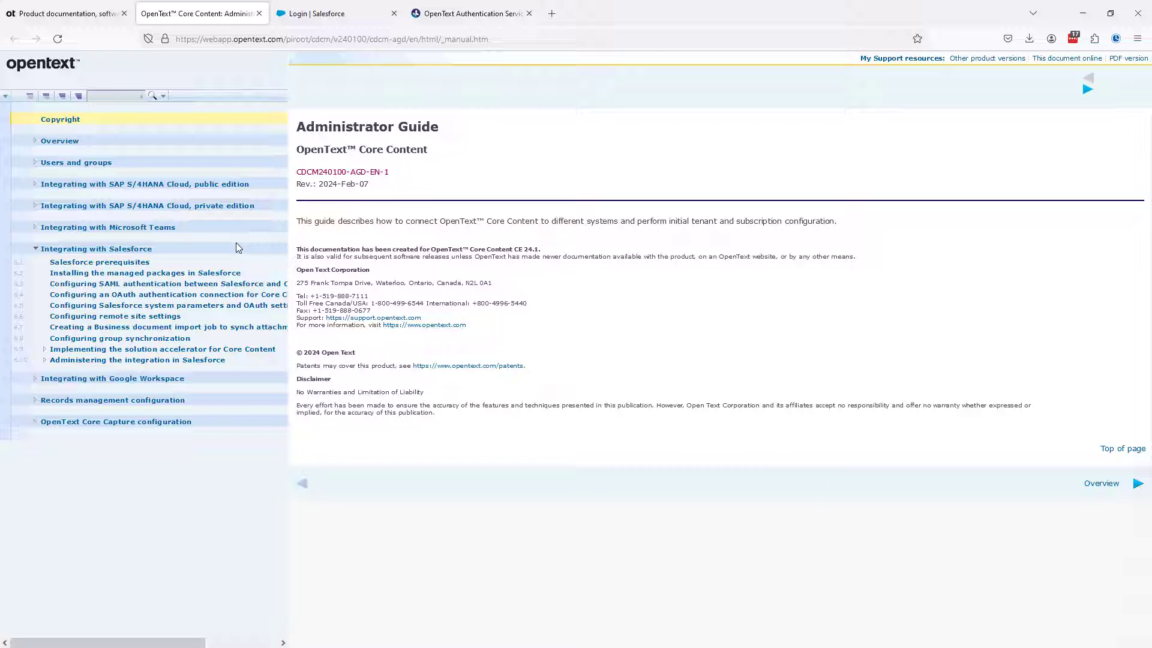
pyautogui.click(131, 286)
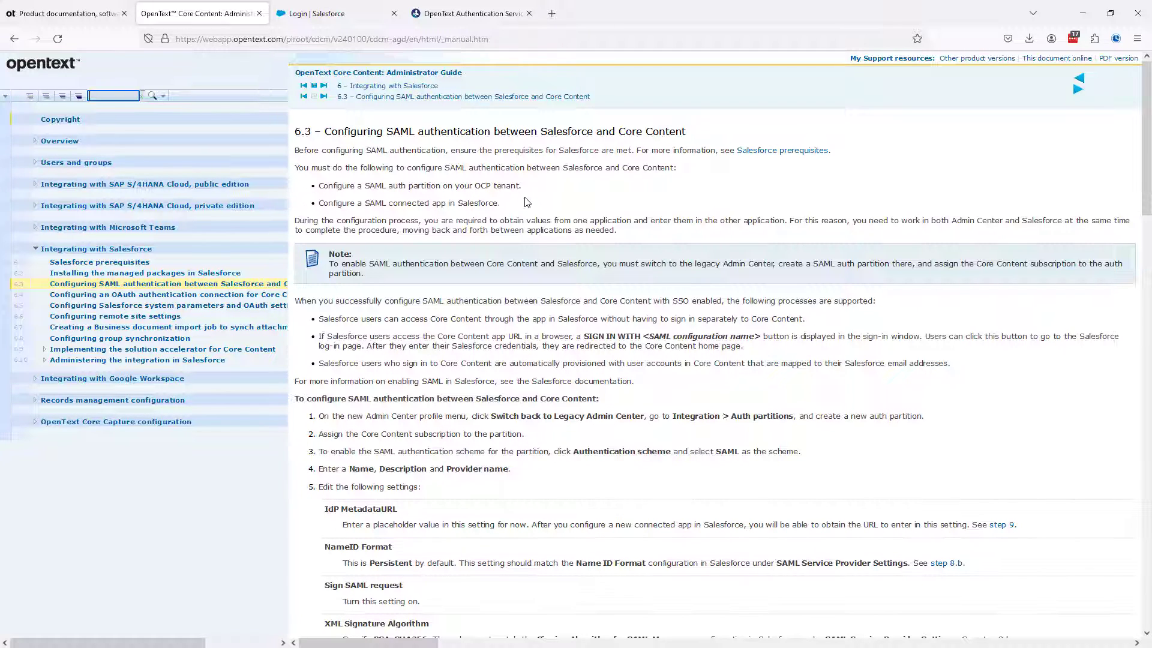
pyautogui.scroll(-2, 498, 277)
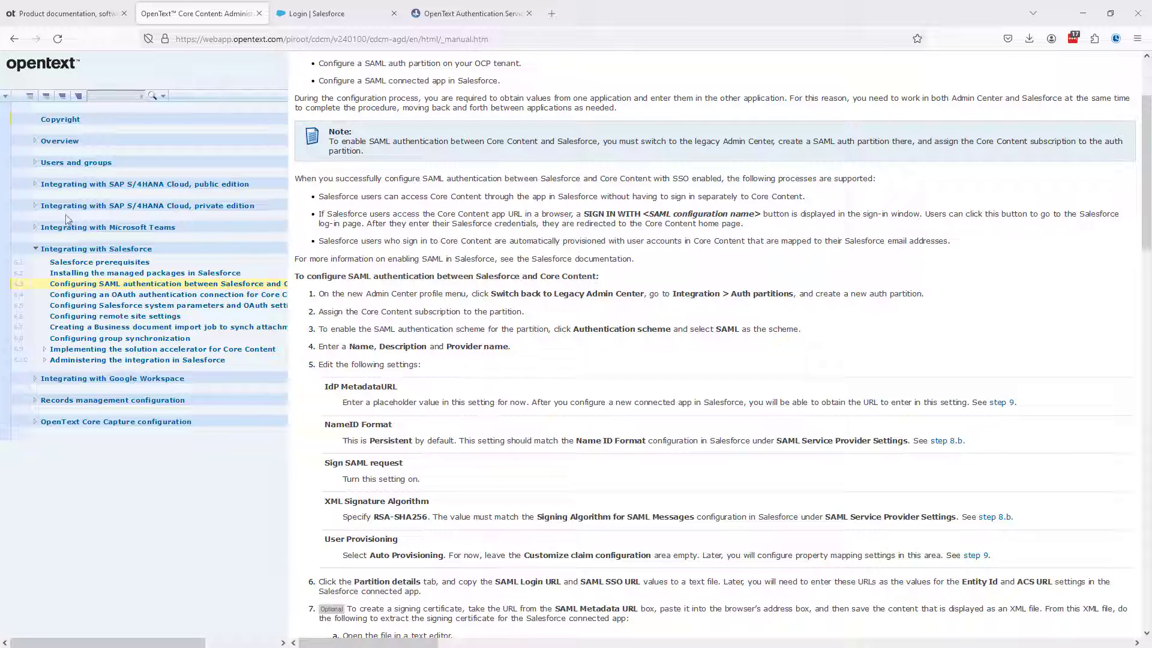
# Switch to the OpenText Cloud Platform and sign in to the PM-SFDC-01 tenant with the account e-mail and password
pyautogui.click(452, 15)
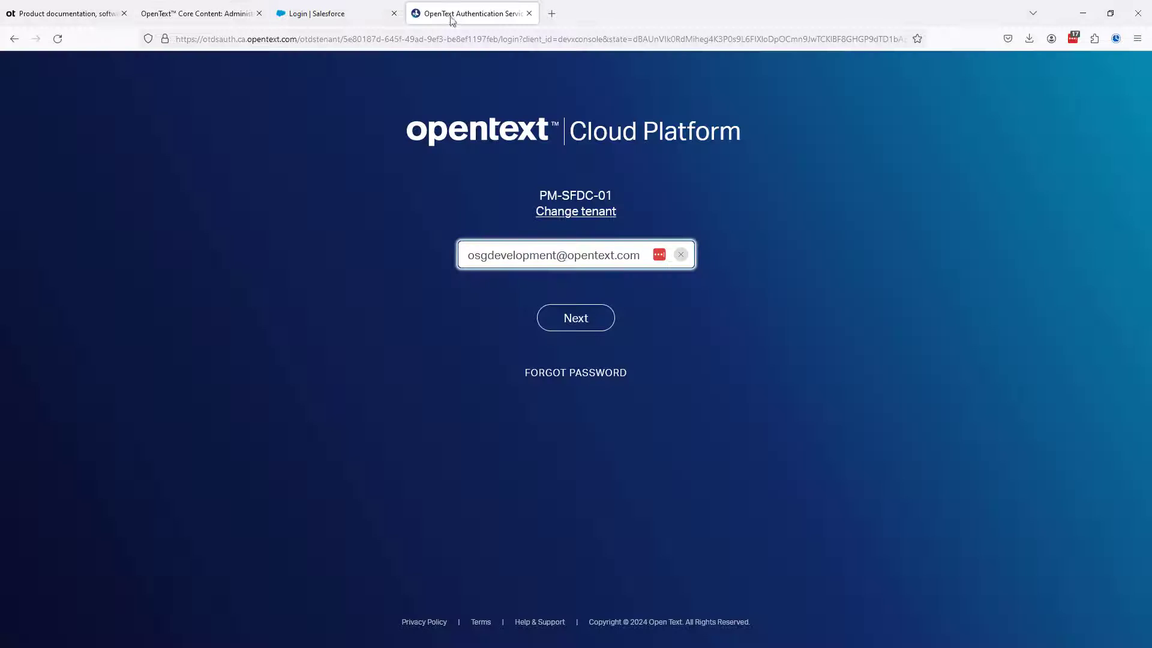
pyautogui.click(574, 321)
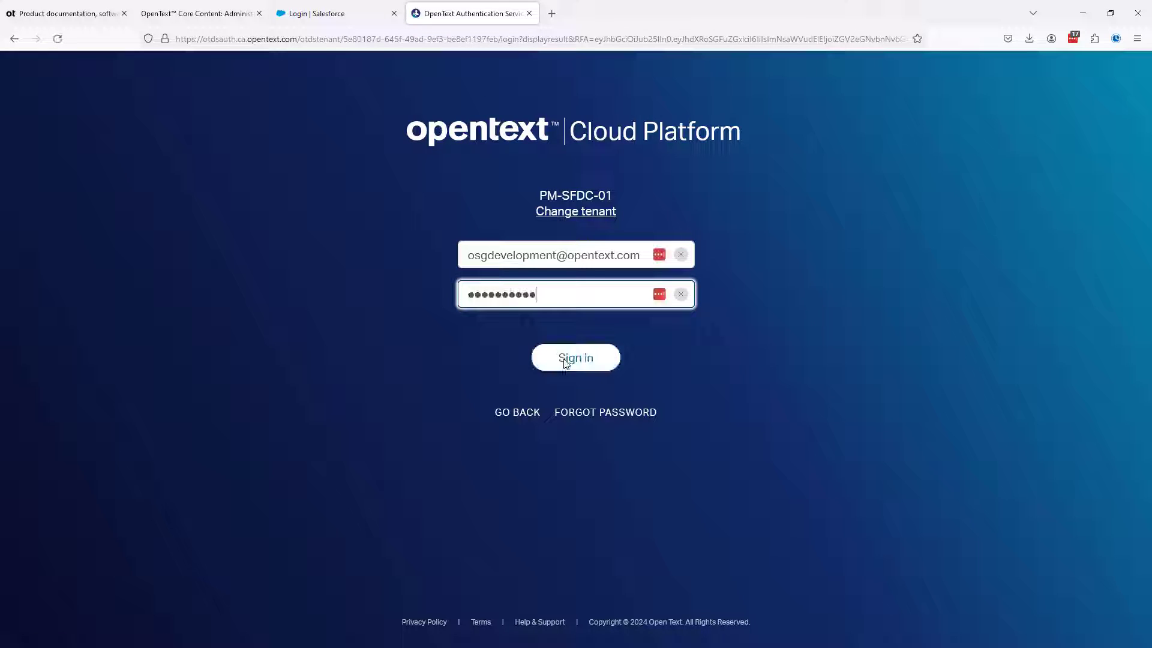
pyautogui.click(565, 359)
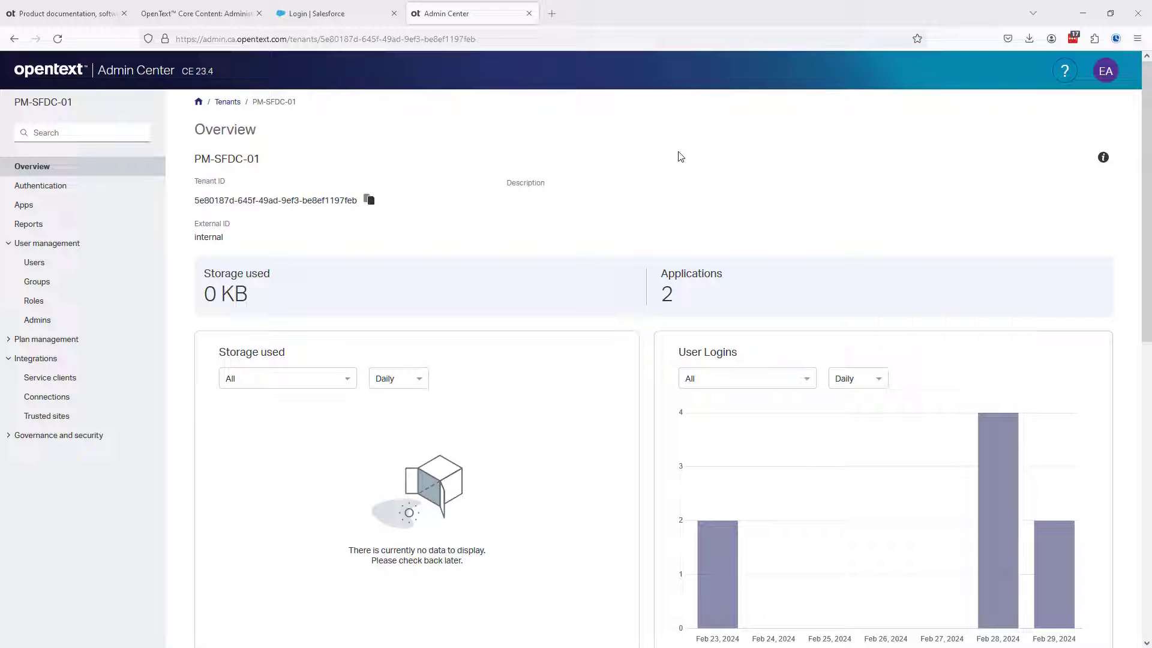
# Add an authentication partition named PM01_SAML with the description "OTDS Partition for Salesforce PM01"
pyautogui.click(53, 187)
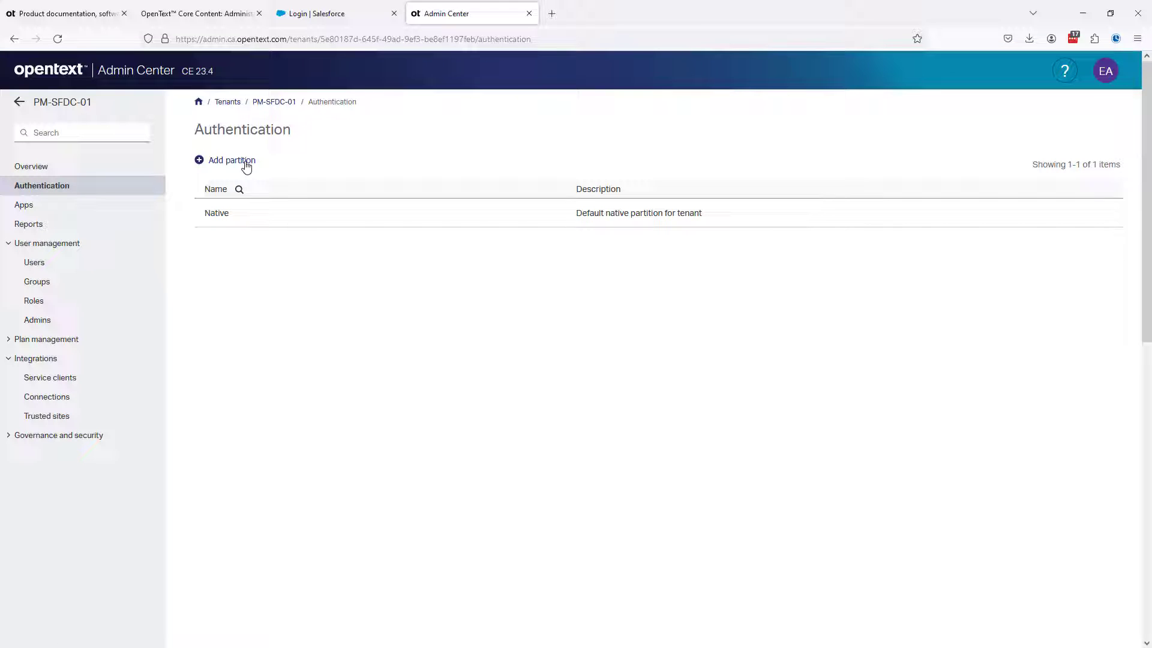
pyautogui.click(246, 162)
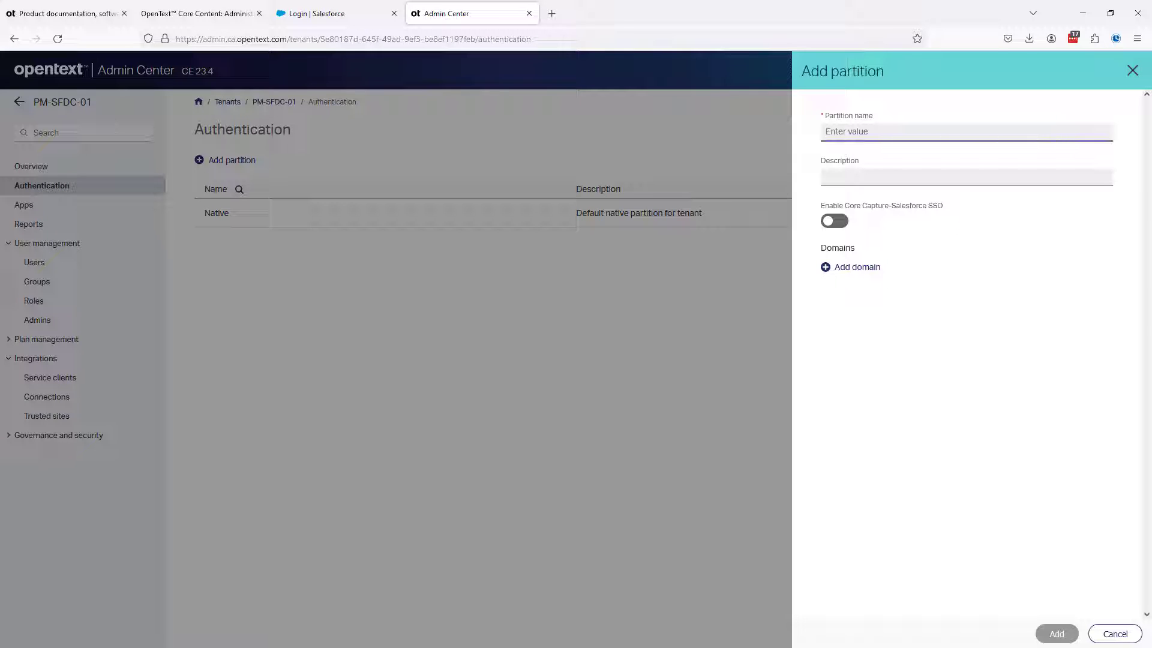
pyautogui.write('PM01_SAML')
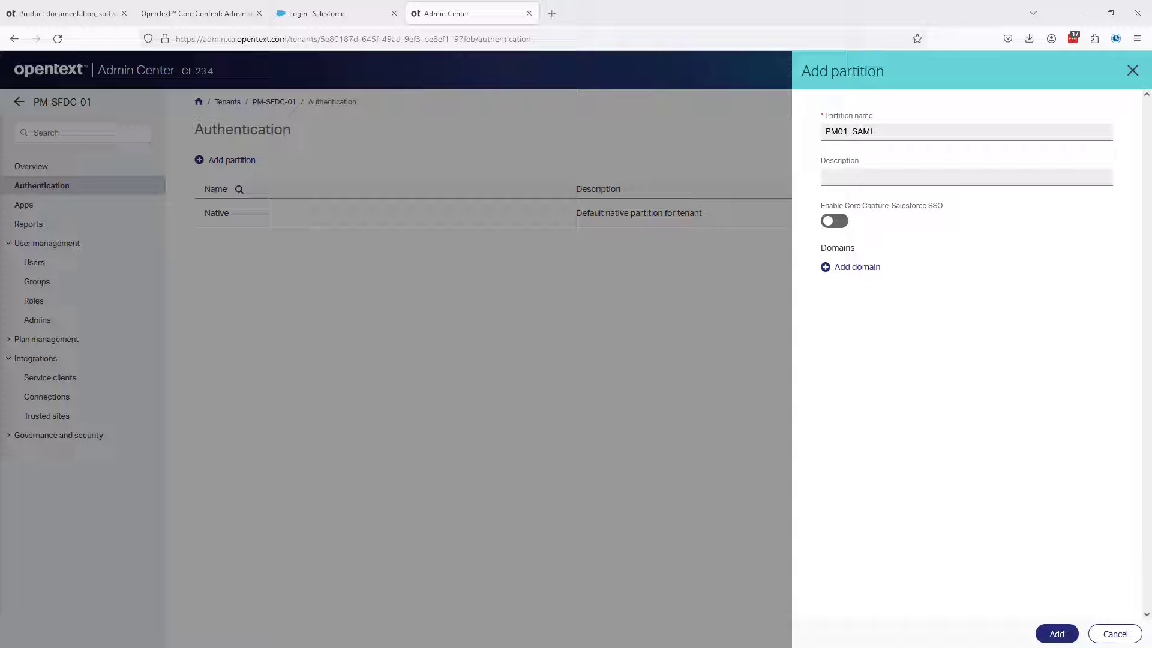
pyautogui.click(845, 179)
pyautogui.write('OTDS Partition for Salesforce PM01')
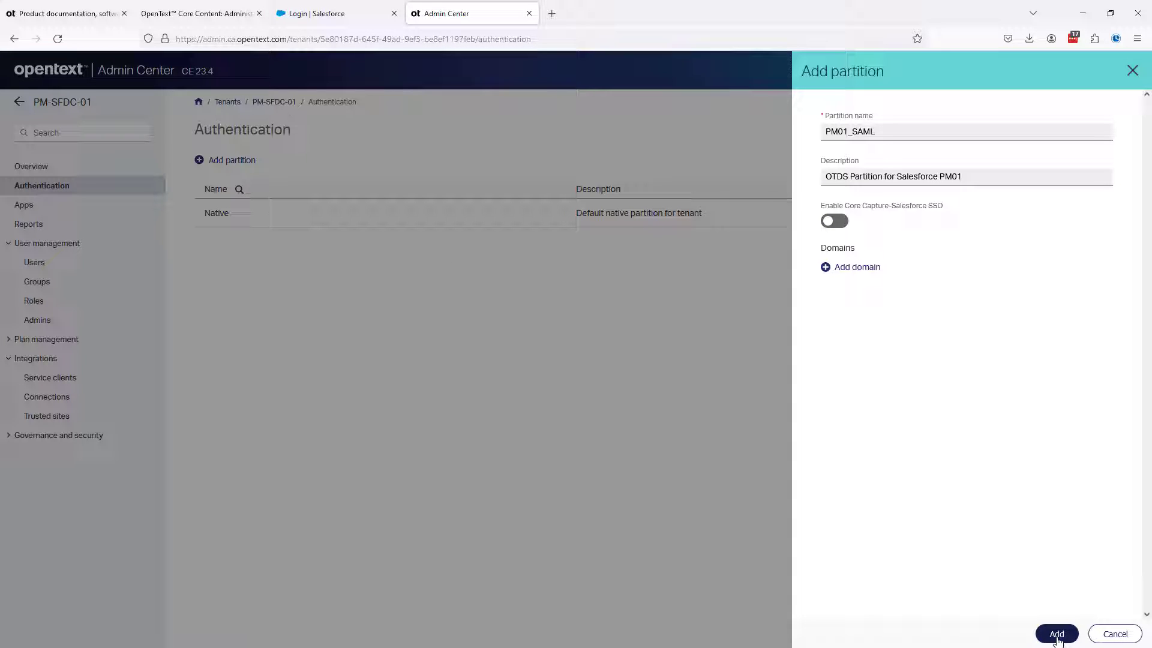
pyautogui.click(1057, 635)
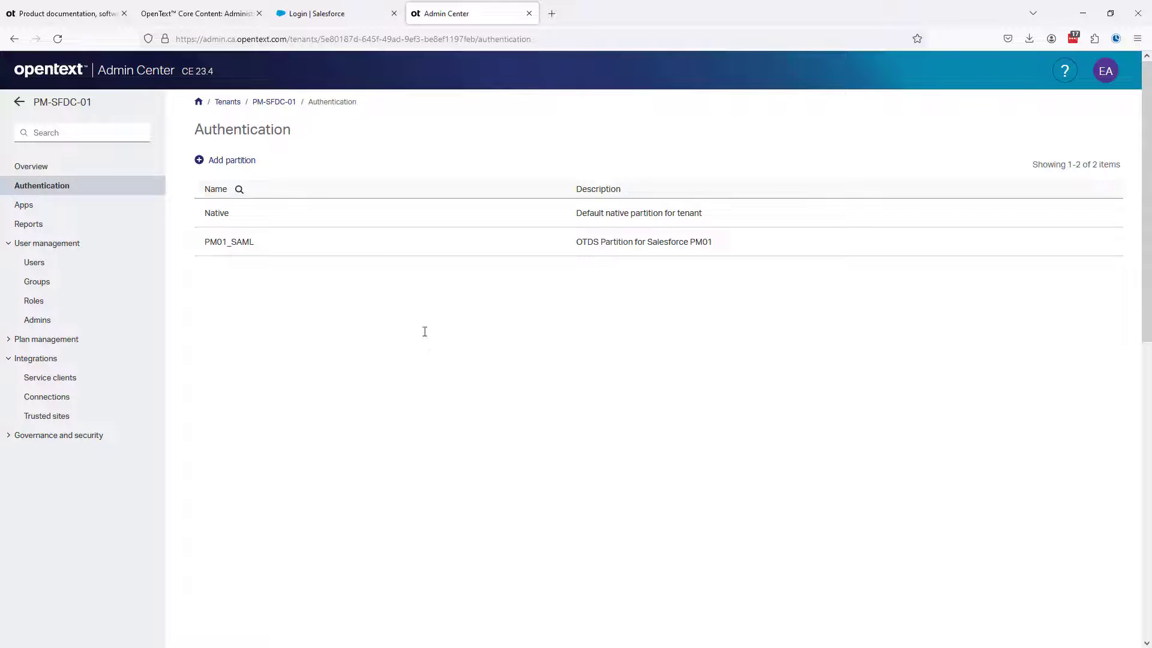
# Switch to Salesforce and start a new connected app from the App Manager in Setup
pyautogui.click(327, 12)
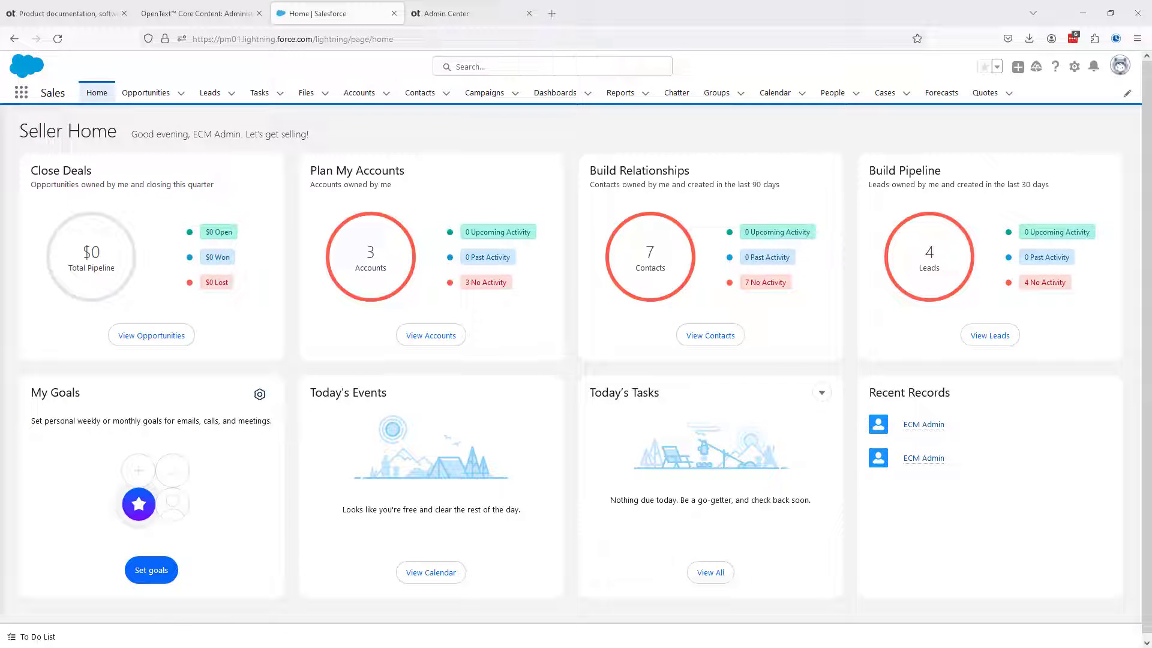
pyautogui.click(1073, 68)
pyautogui.click(1025, 107)
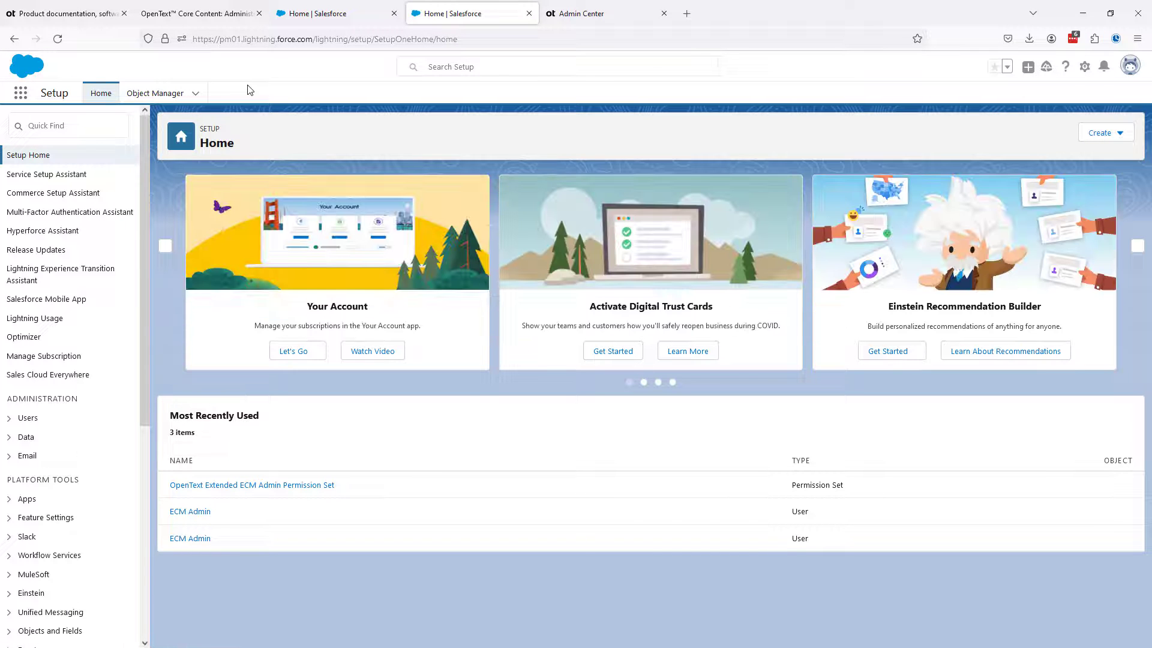
pyautogui.click(8, 499)
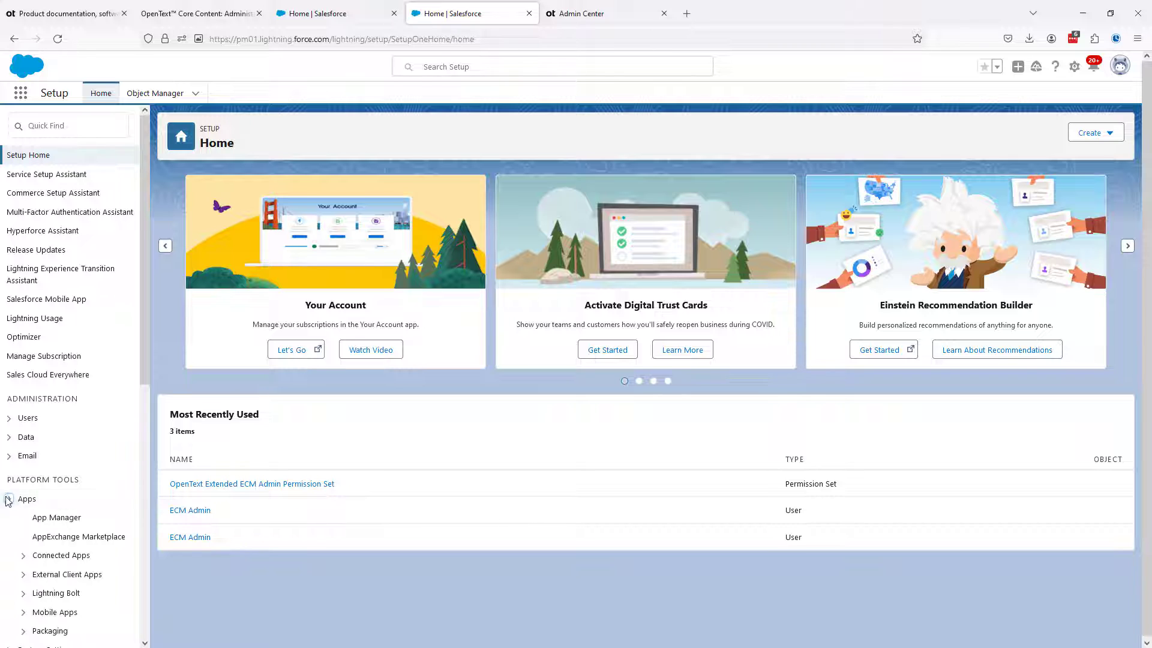
pyautogui.scroll(-3, 36, 456)
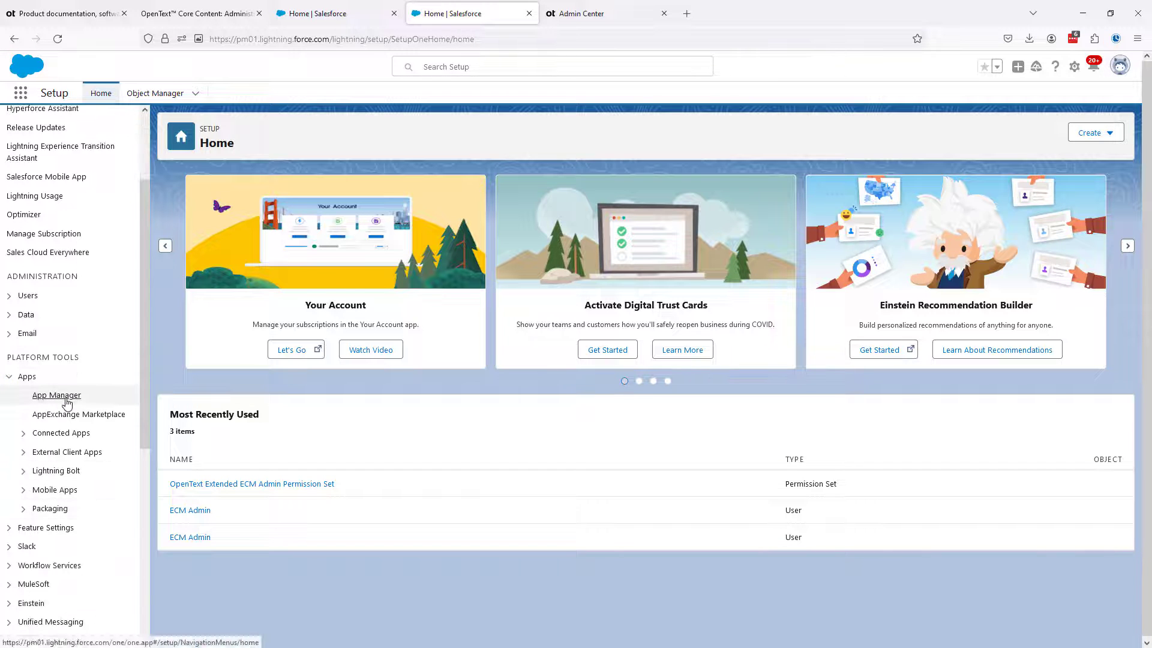
pyautogui.click(57, 395)
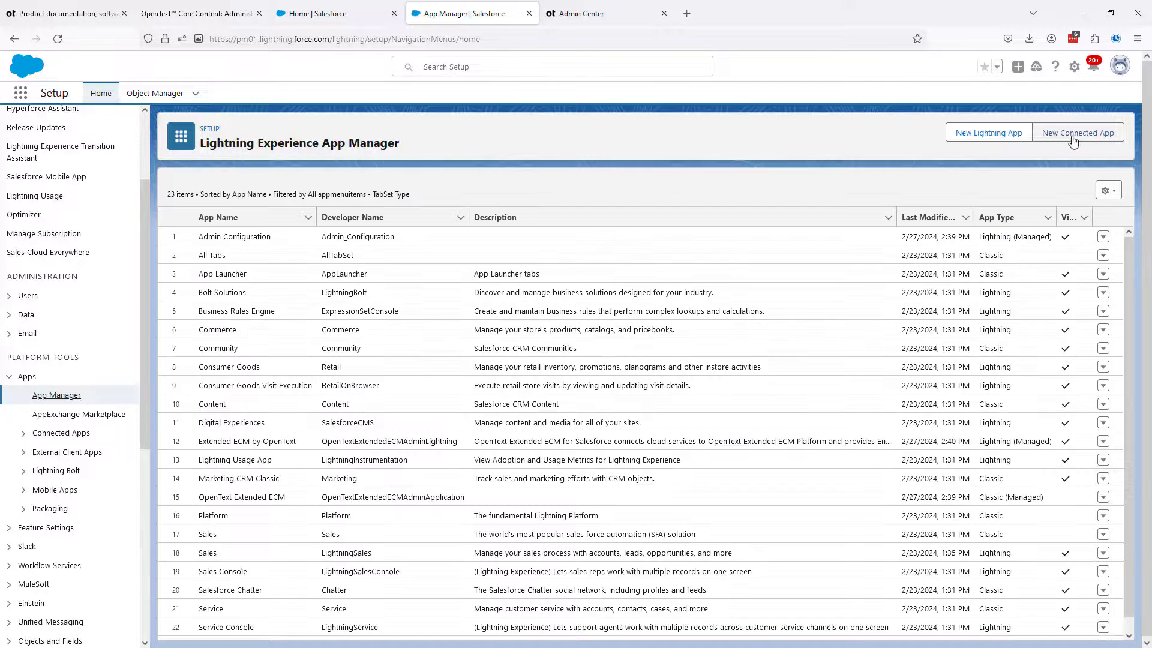
pyautogui.click(1063, 139)
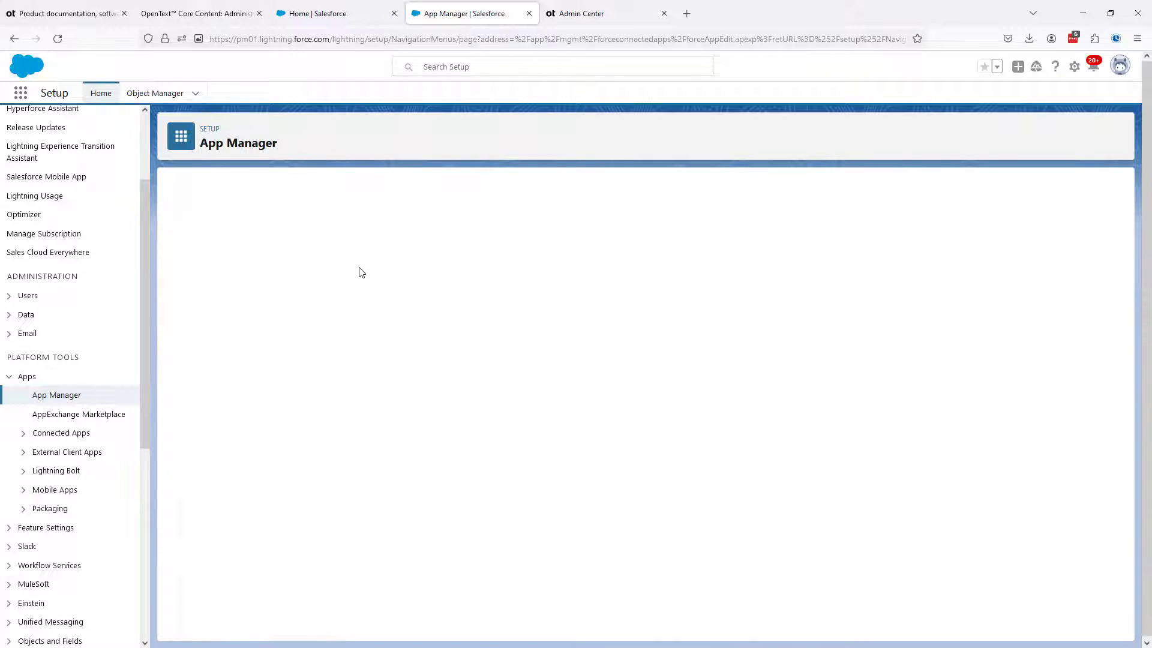
# Enter PM01_SAML as the connected app name and API name, and fill in the contact e-mail
pyautogui.click(360, 270)
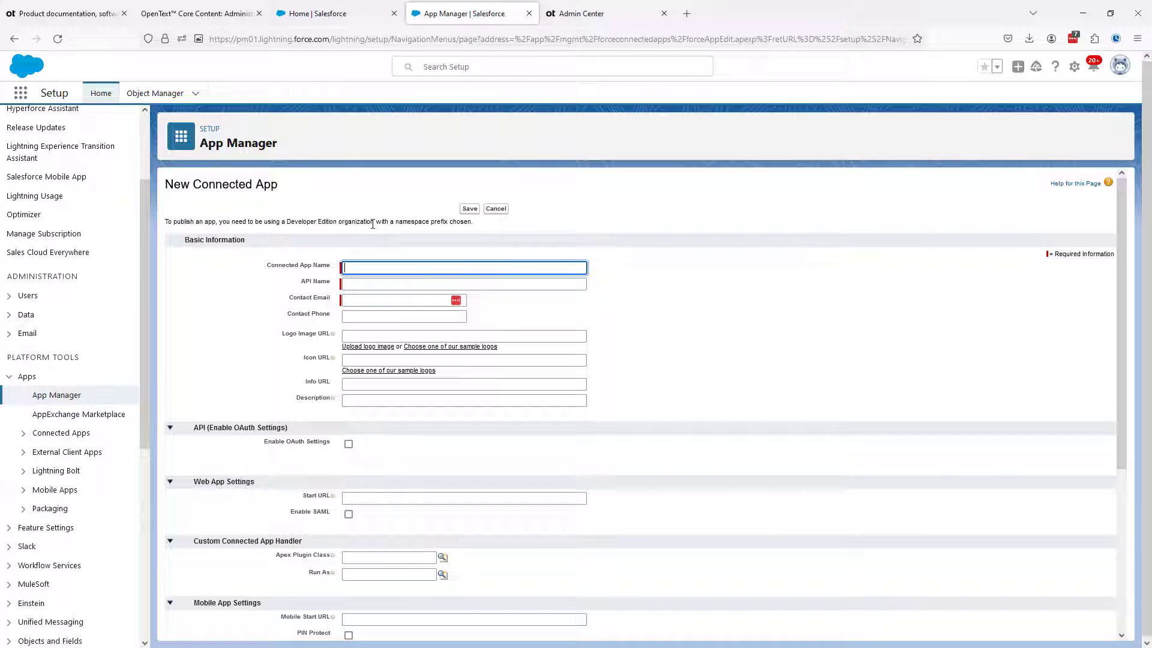
pyautogui.write('PM01_SAML')
pyautogui.click(362, 284)
pyautogui.press('Tab')
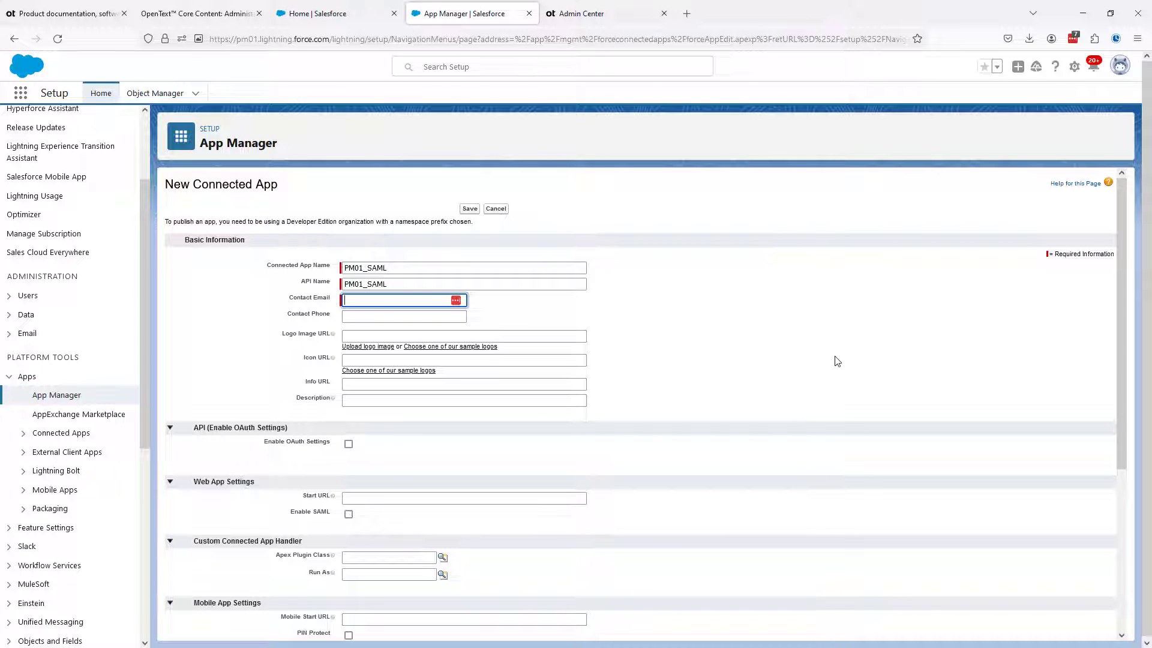
pyautogui.scroll(-1, 838, 361)
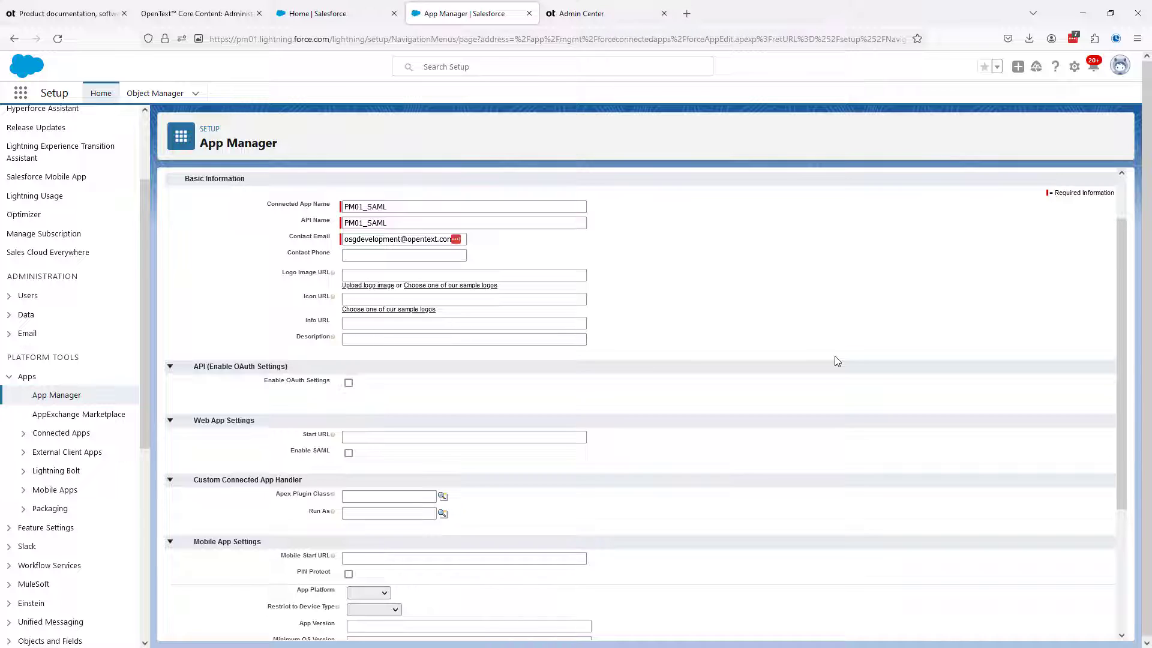
pyautogui.scroll(-1, 838, 361)
pyautogui.scroll(-1, 837, 361)
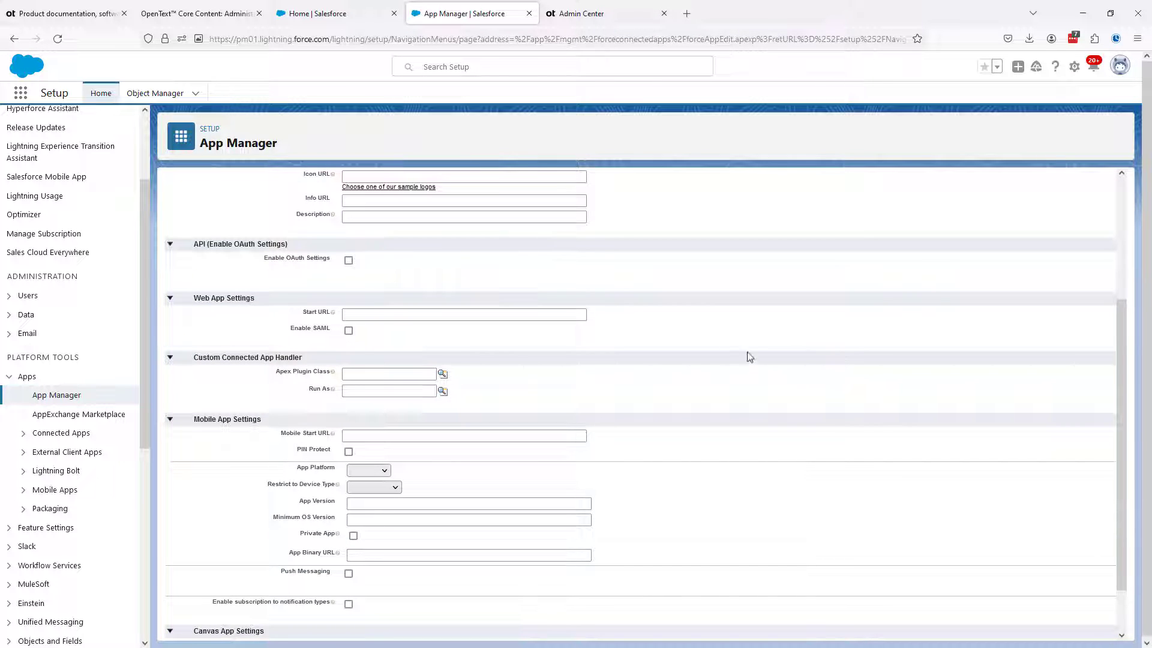
pyautogui.click(349, 330)
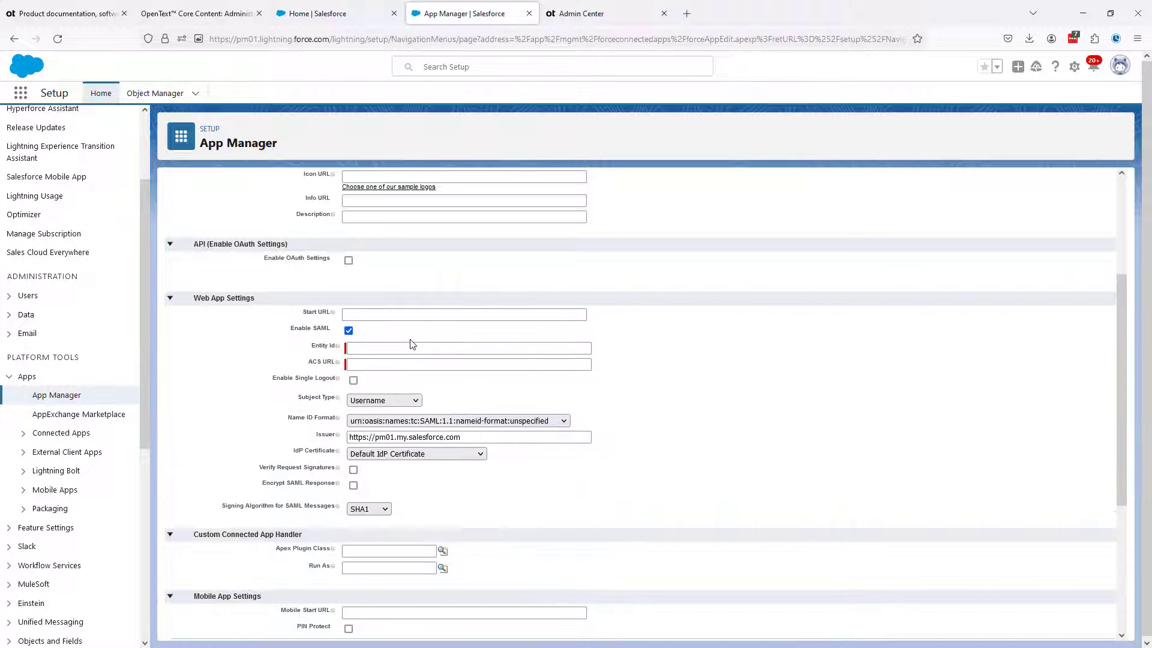
pyautogui.click(359, 350)
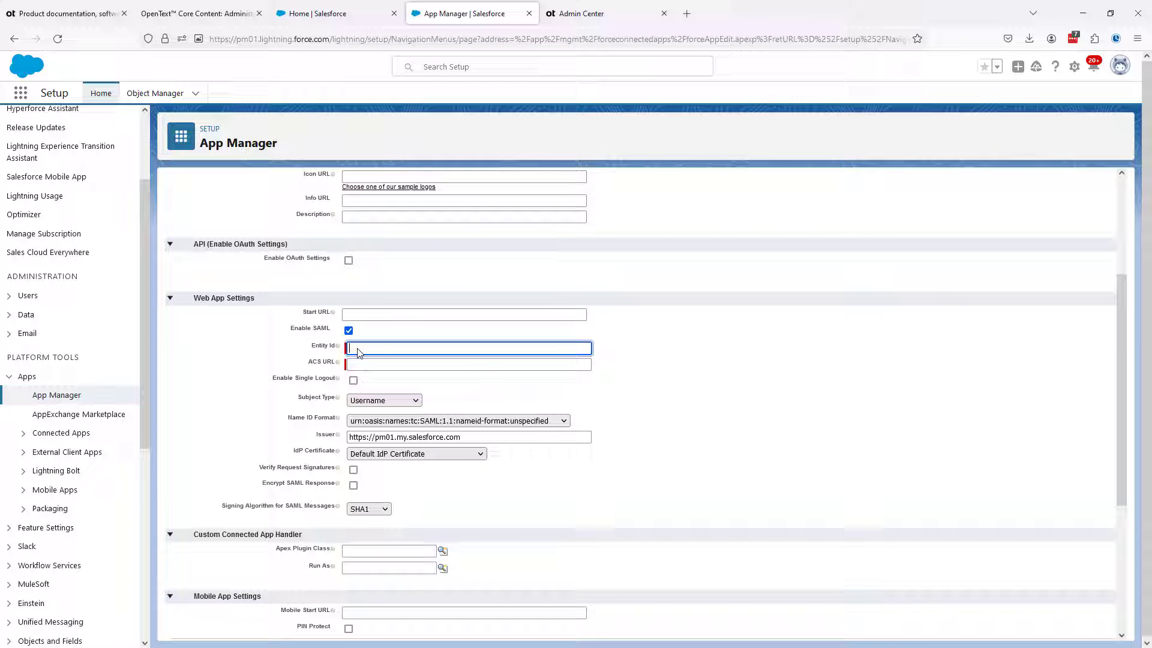
pyautogui.write('https://')
pyautogui.press('Tab')
pyautogui.write('https')
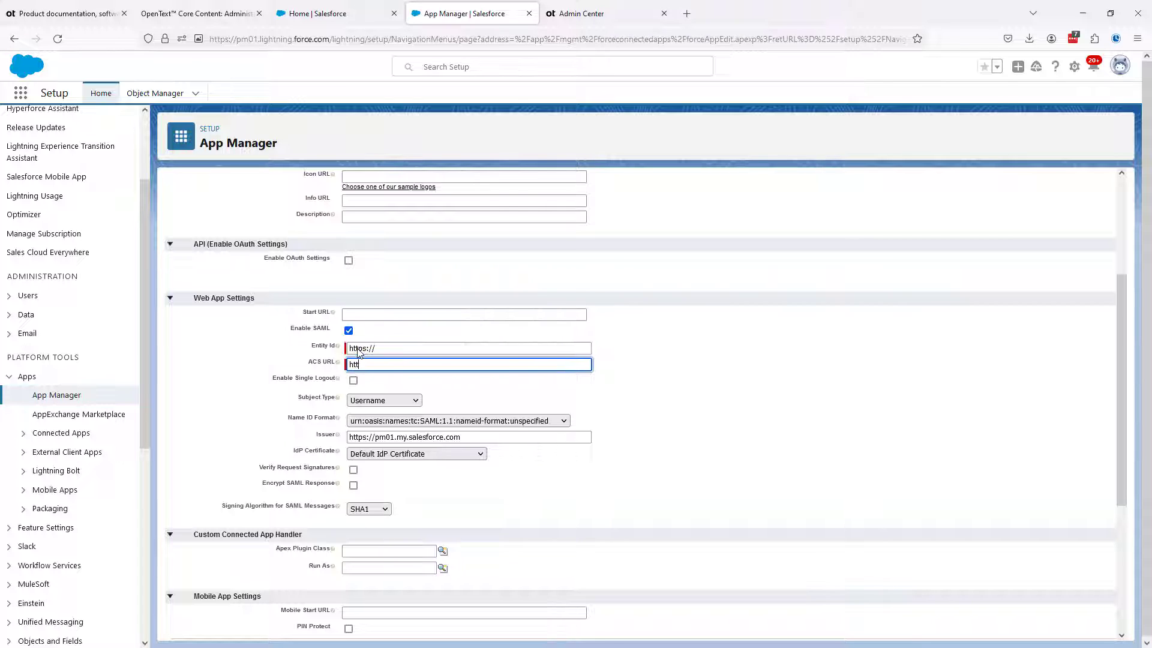
pyautogui.write('://')
# Following the guide's connected app settings, use Username as Subject Type and set Name ID Format to urn:oasis:names:tc:SAML:2.0:nameid-format:persistent
pyautogui.click(199, 13)
pyautogui.scroll(-10, 521, 390)
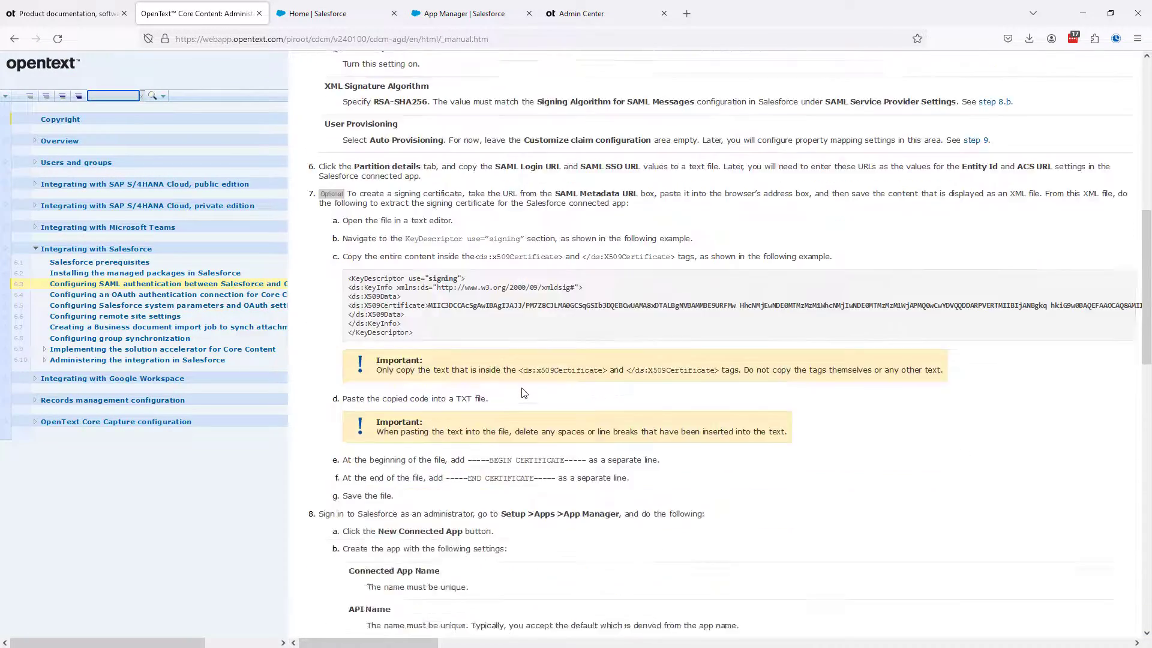
pyautogui.scroll(-3, 522, 393)
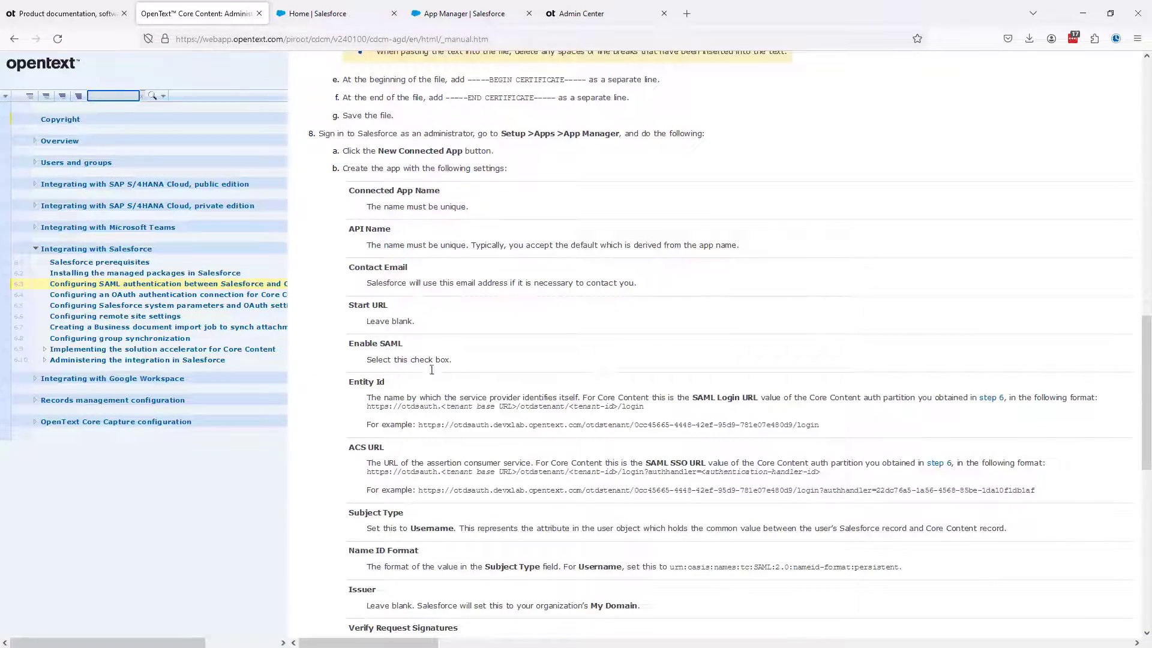
pyautogui.scroll(-1, 406, 366)
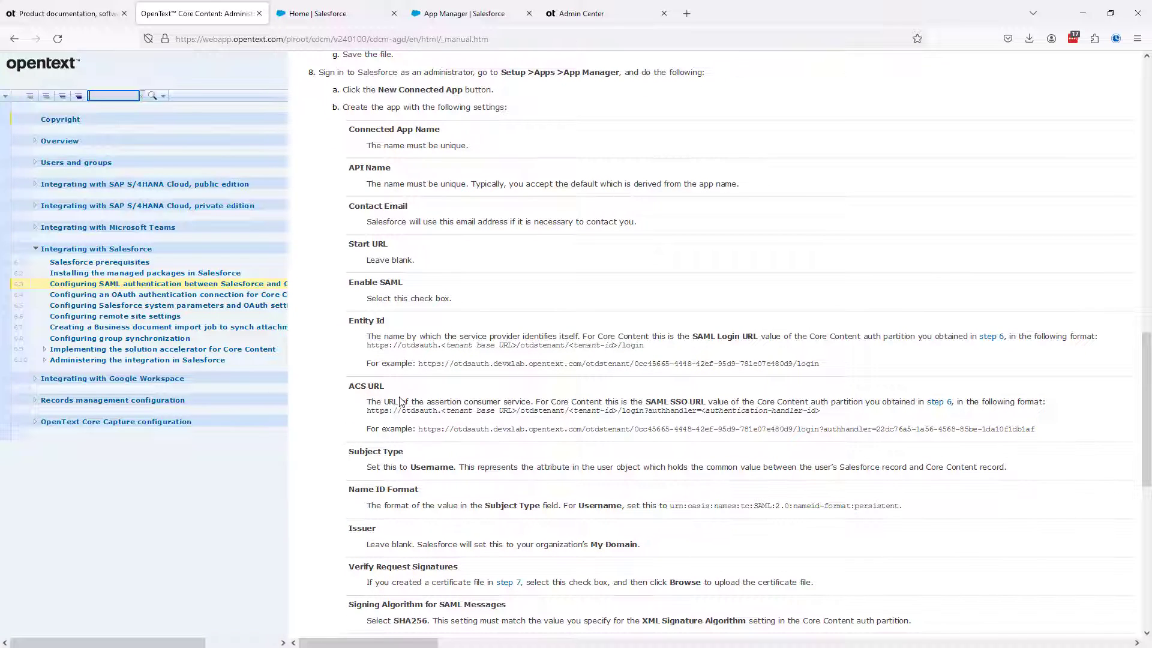
pyautogui.scroll(-1, 401, 401)
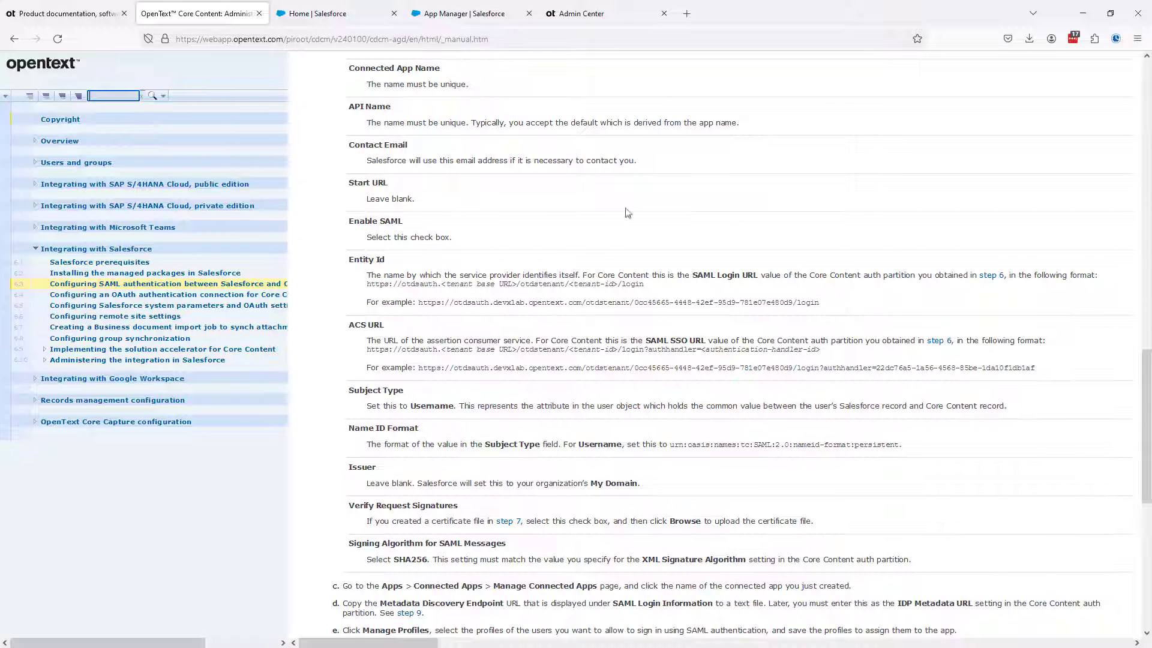
pyautogui.click(460, 19)
pyautogui.click(377, 401)
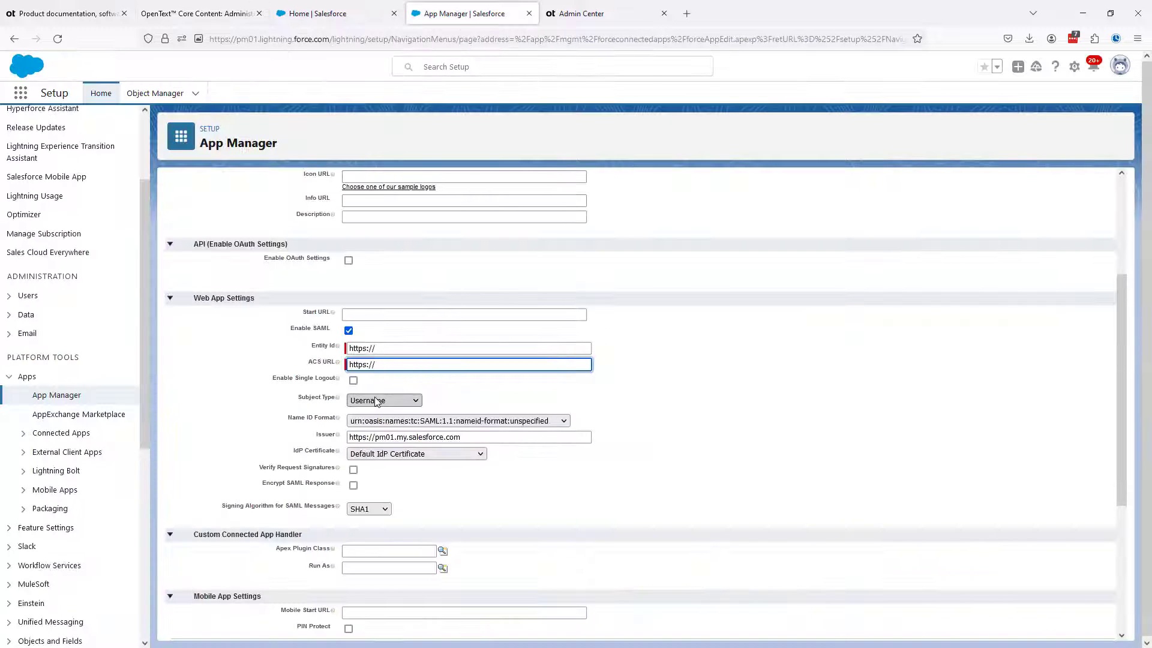
pyautogui.click(373, 417)
pyautogui.click(374, 422)
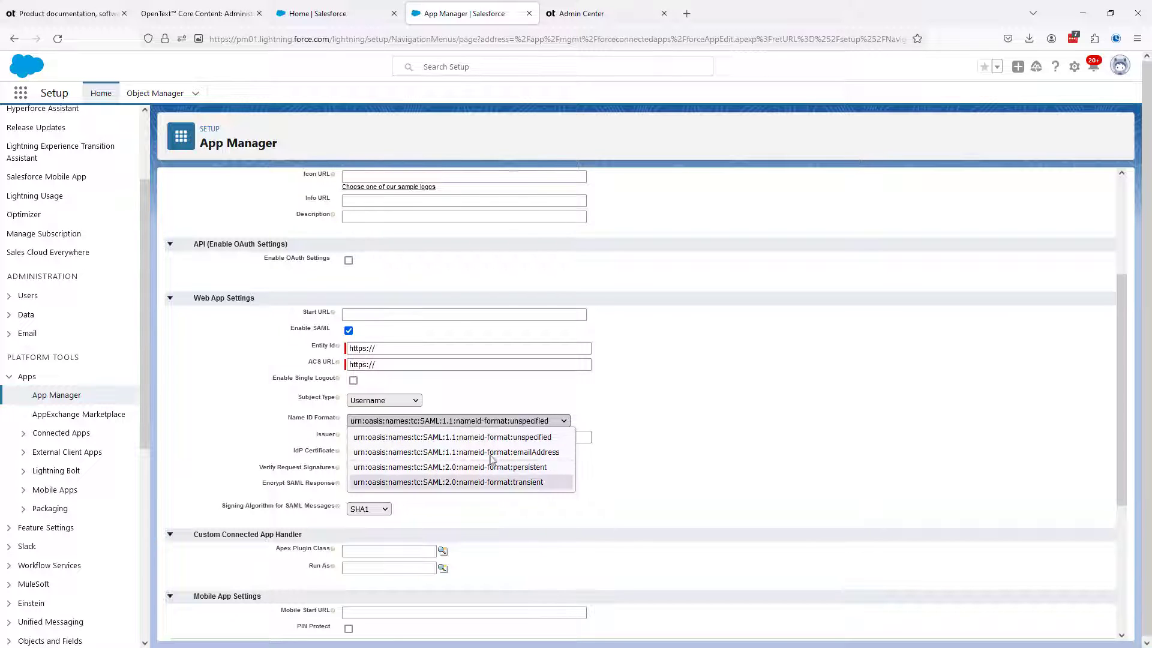
pyautogui.click(534, 467)
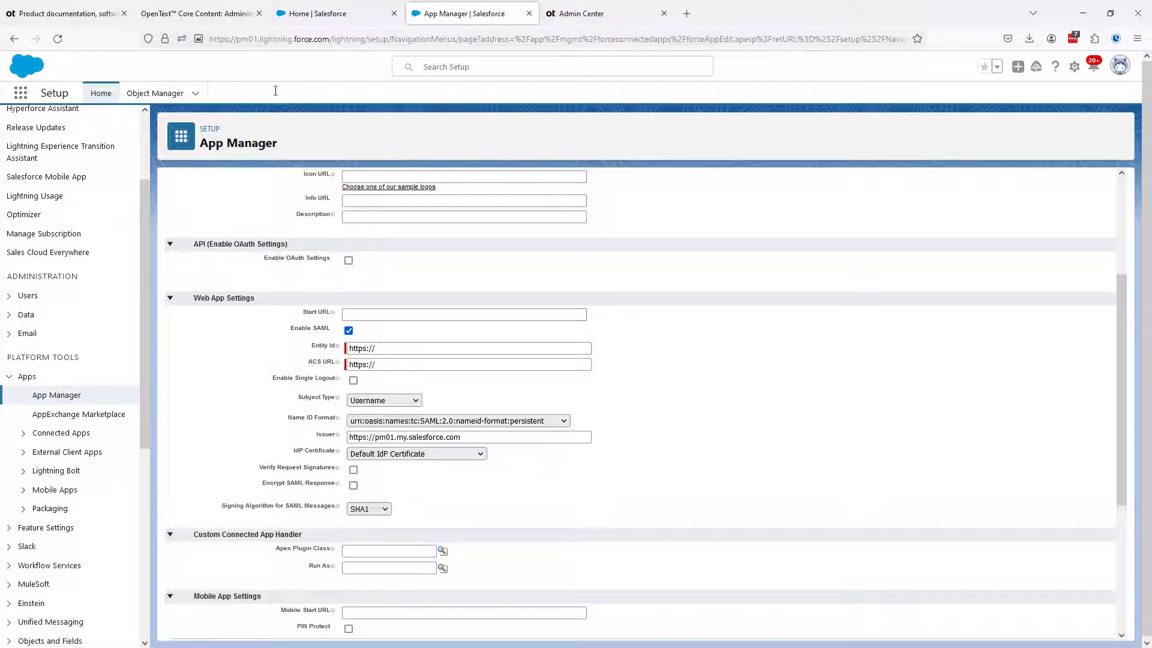
# Following the guide, set the Signing Algorithm for SAML Messages to SHA256 and save the connected app
pyautogui.click(222, 16)
pyautogui.scroll(-2, 444, 384)
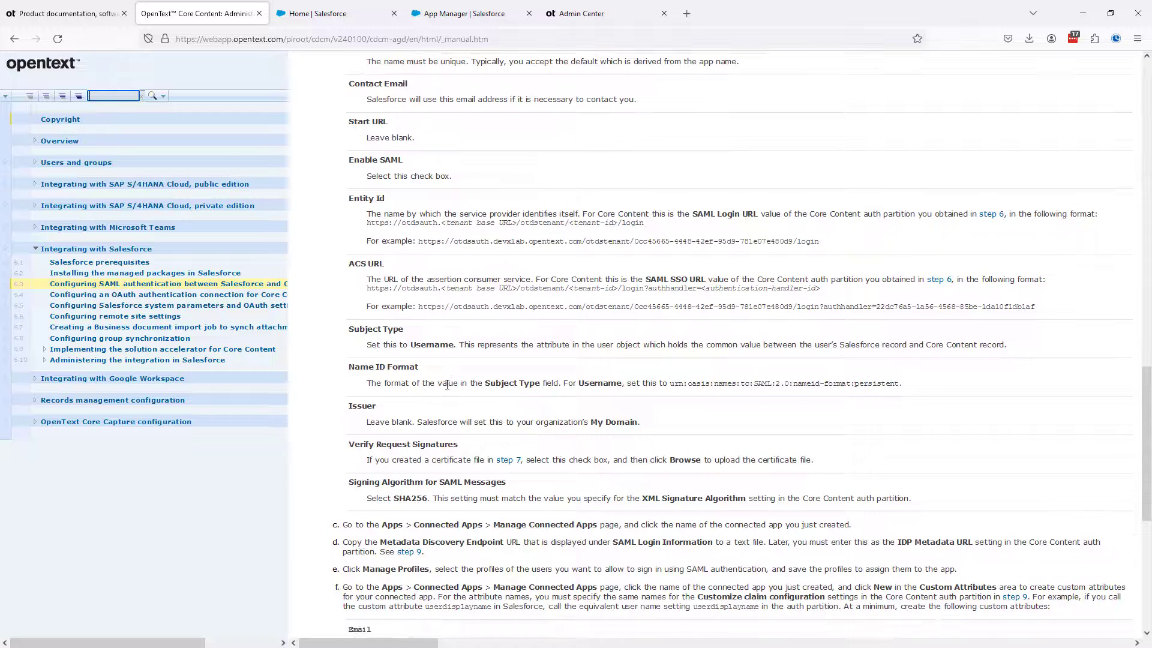
pyautogui.scroll(-2, 446, 388)
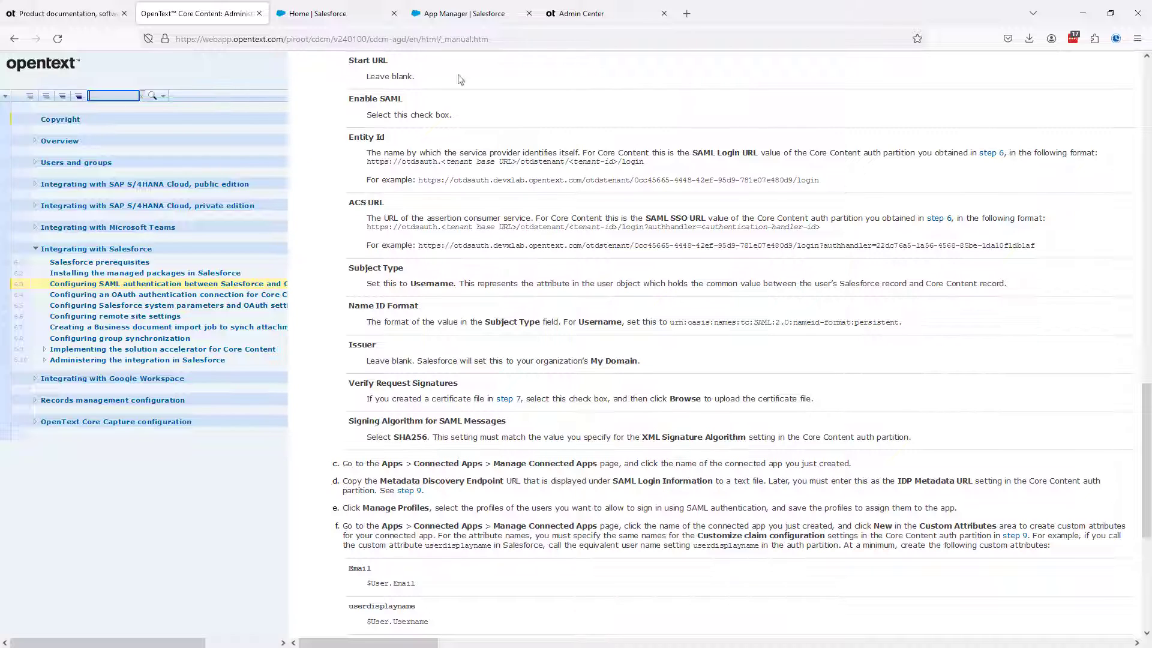
pyautogui.click(467, 18)
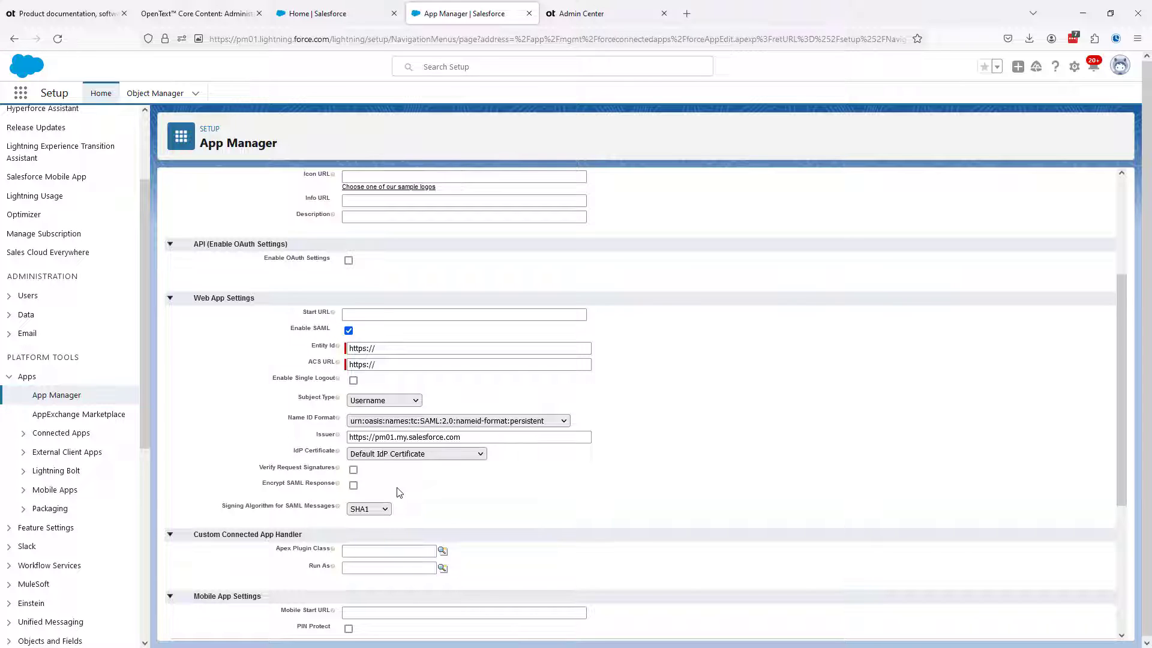
pyautogui.click(363, 511)
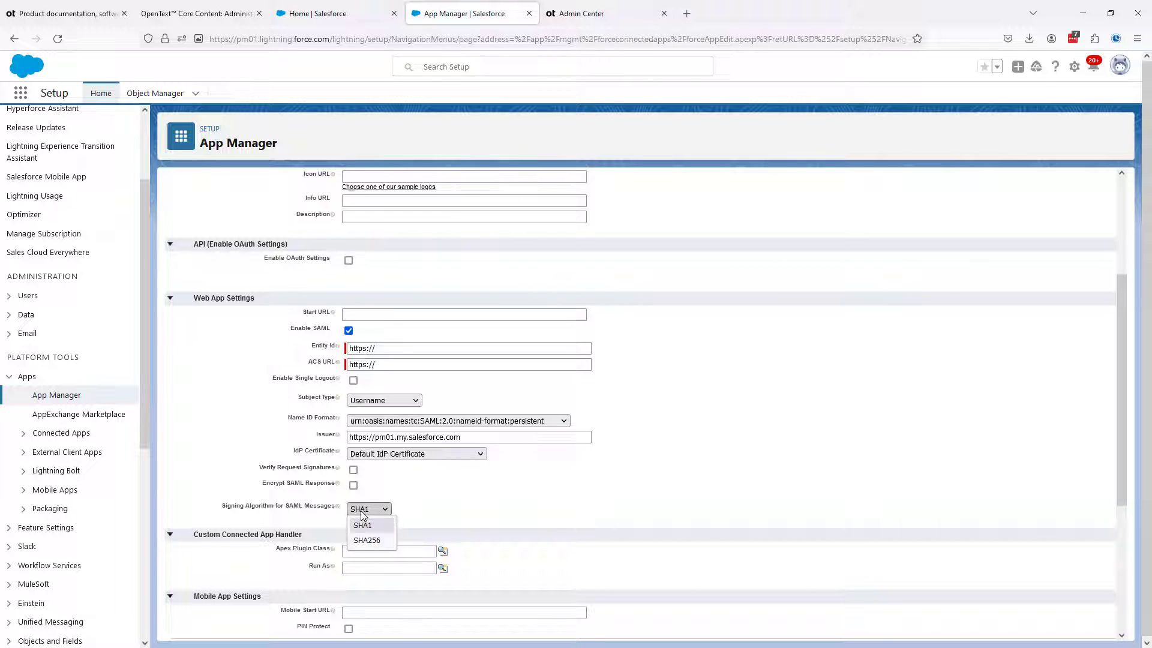
pyautogui.click(366, 539)
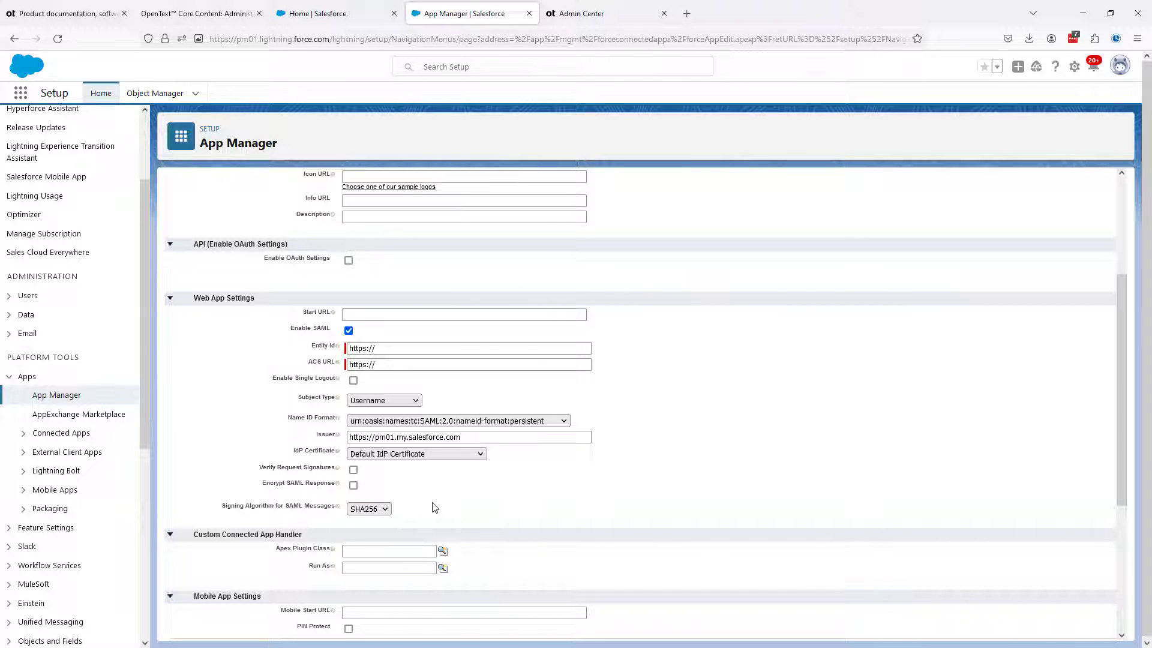
pyautogui.scroll(-4, 435, 507)
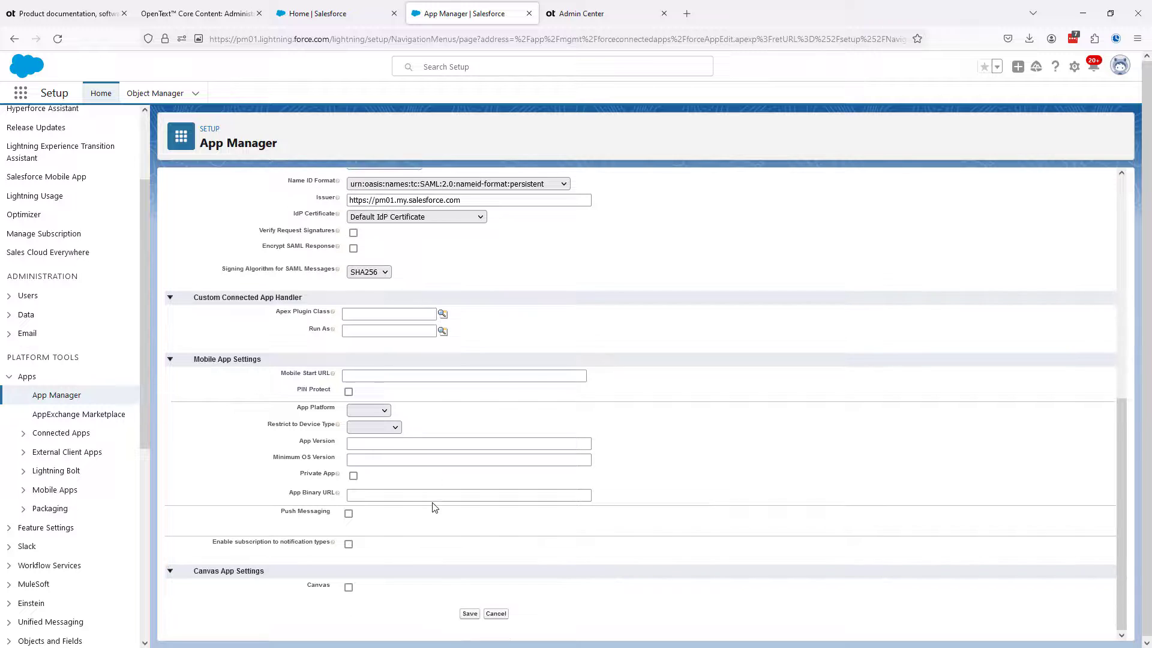
pyautogui.click(469, 615)
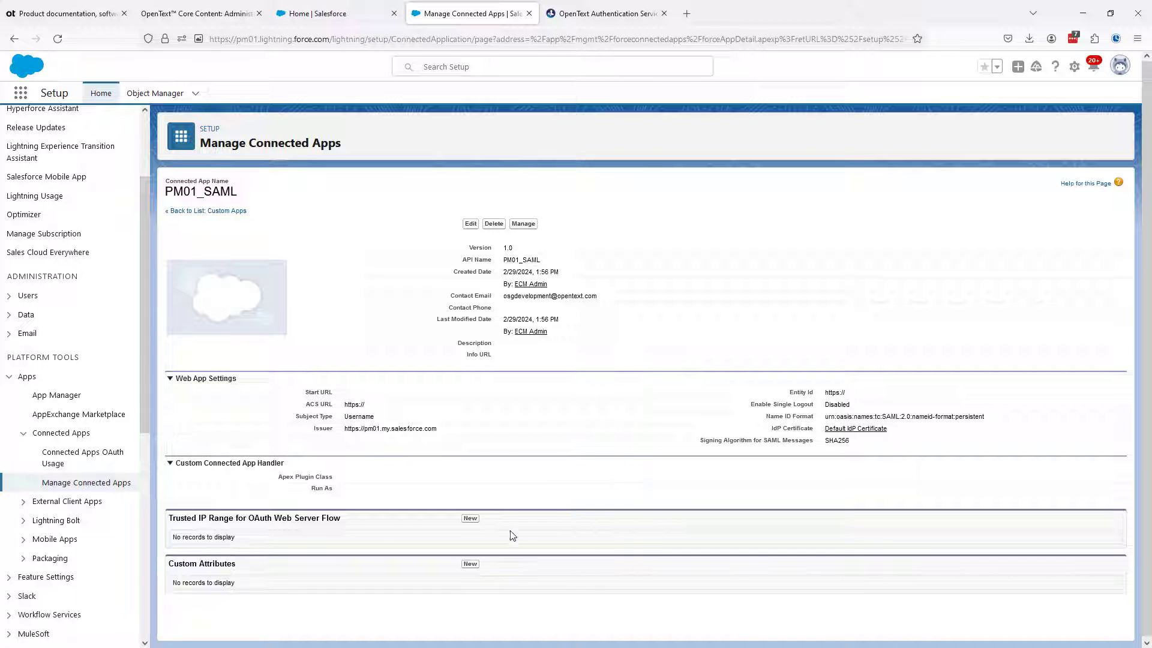
# Open the management page of the PM01_SAML connected app and copy its Metadata Discovery Endpoint URL
pyautogui.click(523, 225)
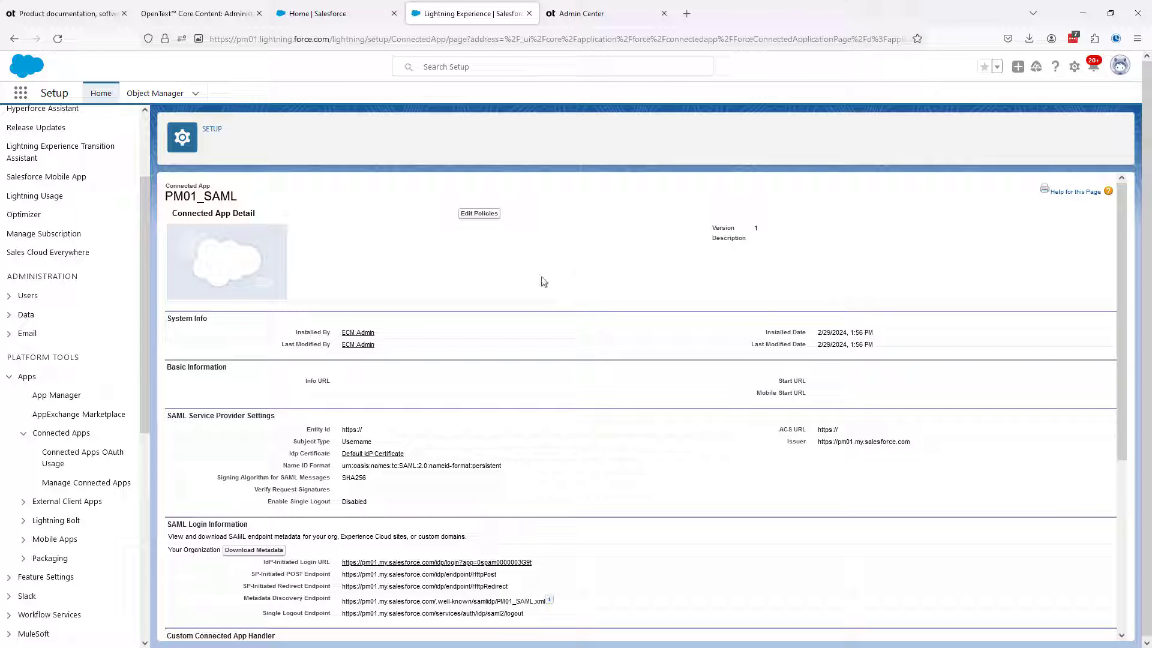
pyautogui.moveTo(343, 601); pyautogui.dragTo(547, 609)
pyautogui.hotkey('ctrl', 'c')
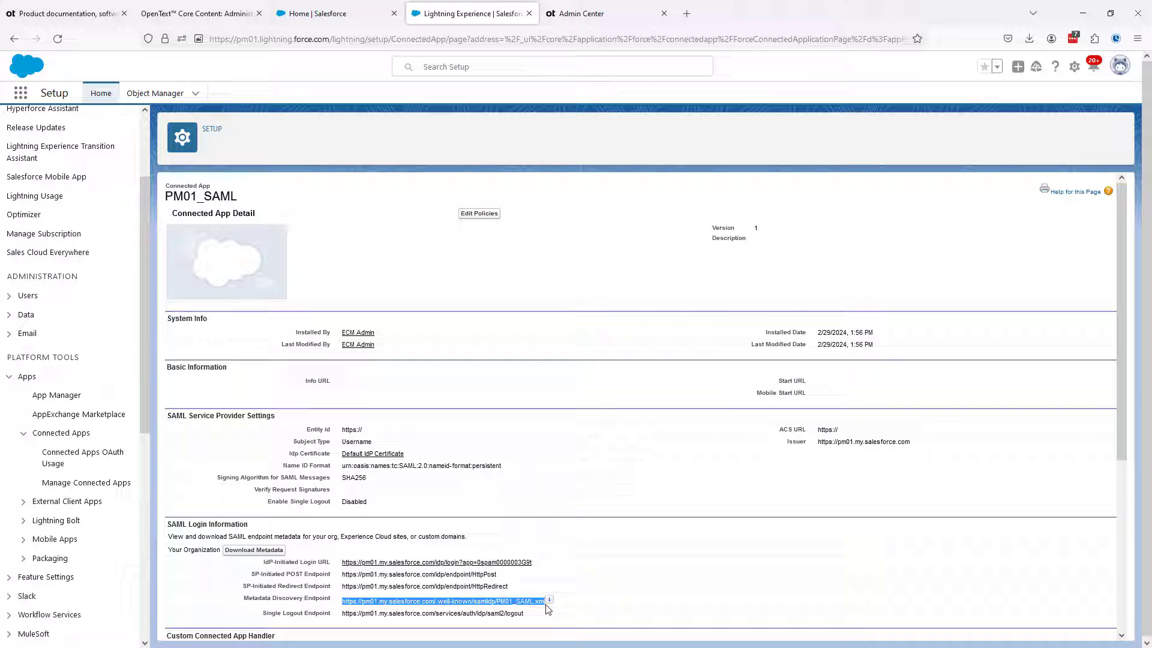
# Switch to OpenText Admin Center and open the authentication schemes of the PM01_SAML partition
pyautogui.click(587, 18)
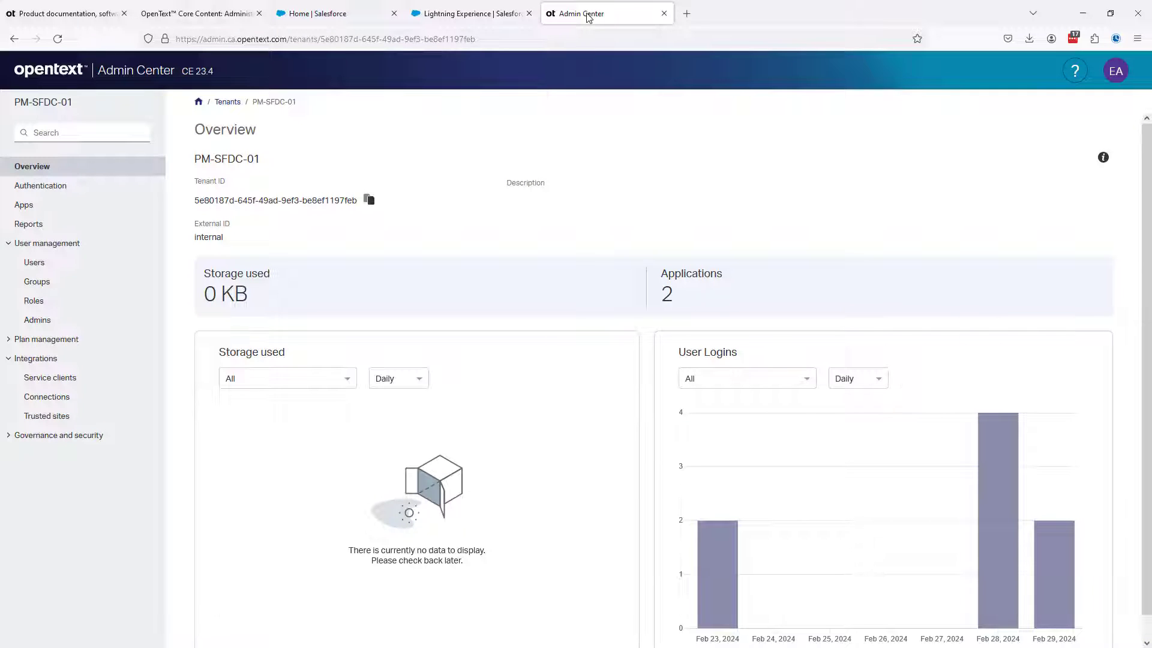
pyautogui.click(39, 188)
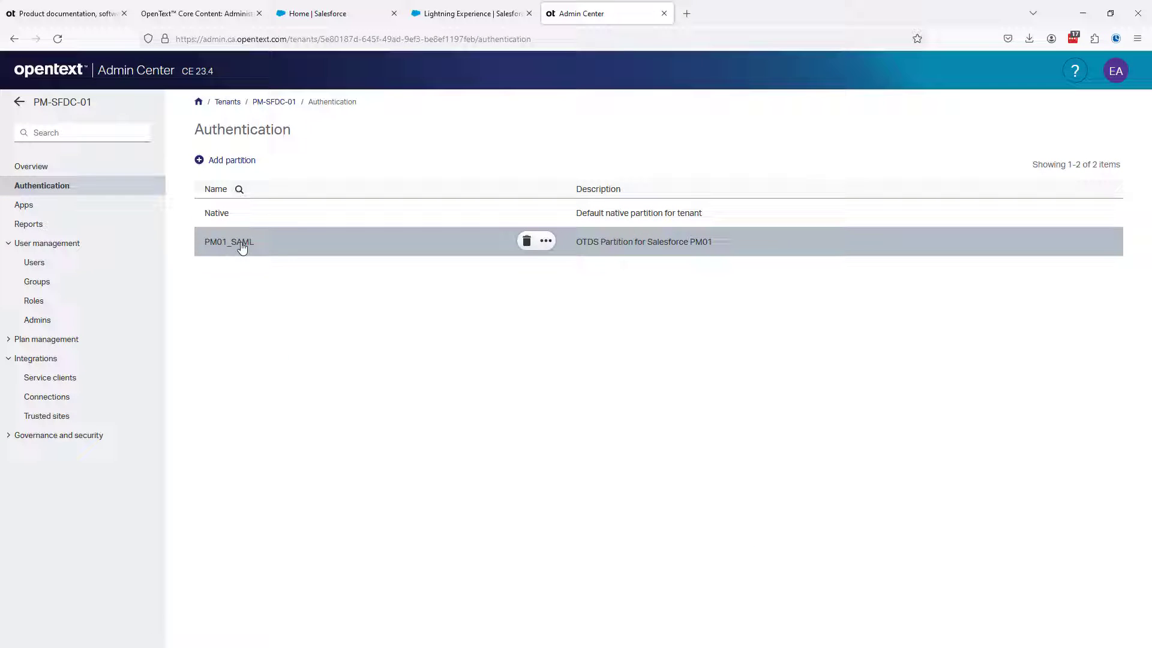
pyautogui.click(241, 246)
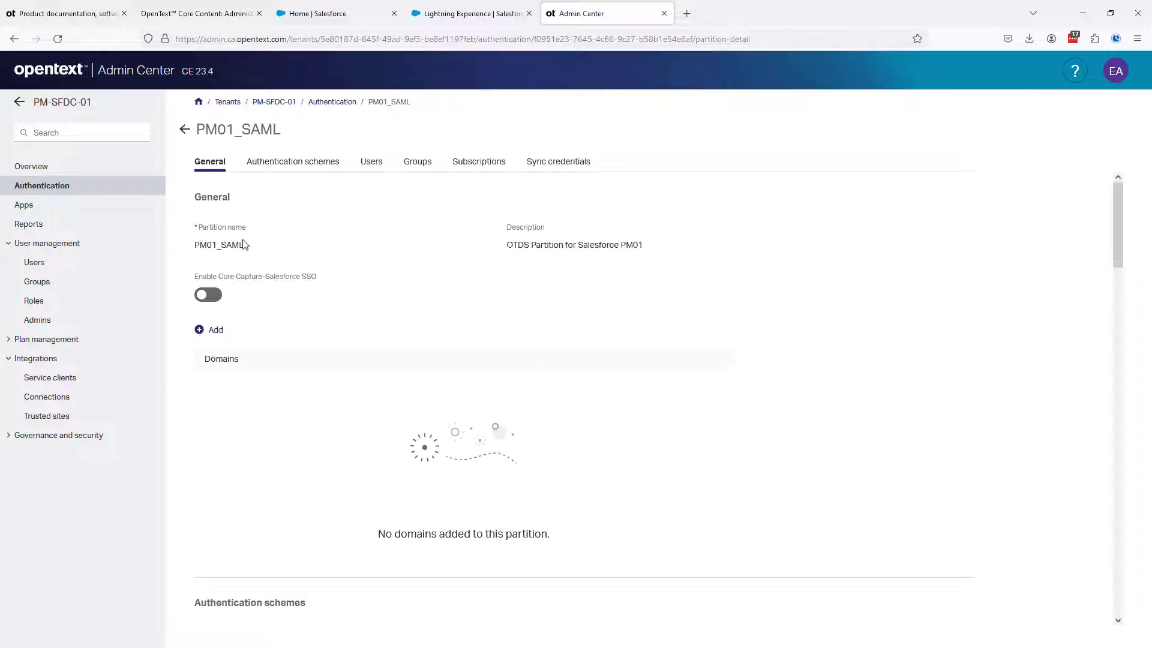
pyautogui.click(292, 168)
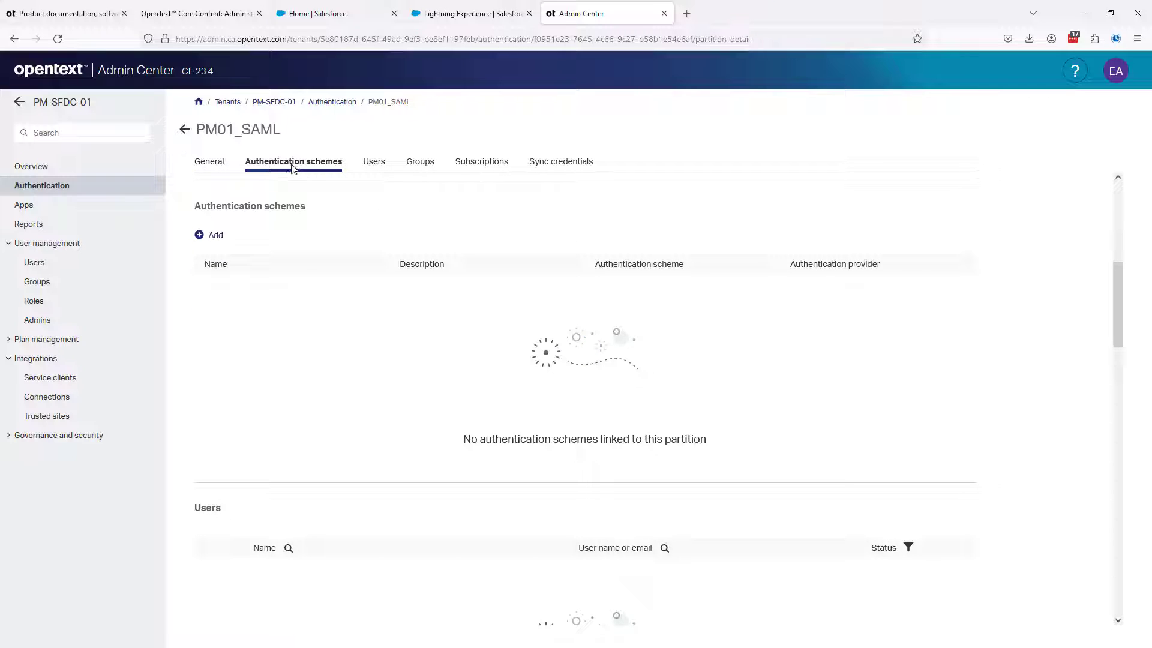
# After checking the guide's SAML partition settings, start a new authentication scheme named PM01_SAML with the description Standard Auth Schema
pyautogui.click(203, 13)
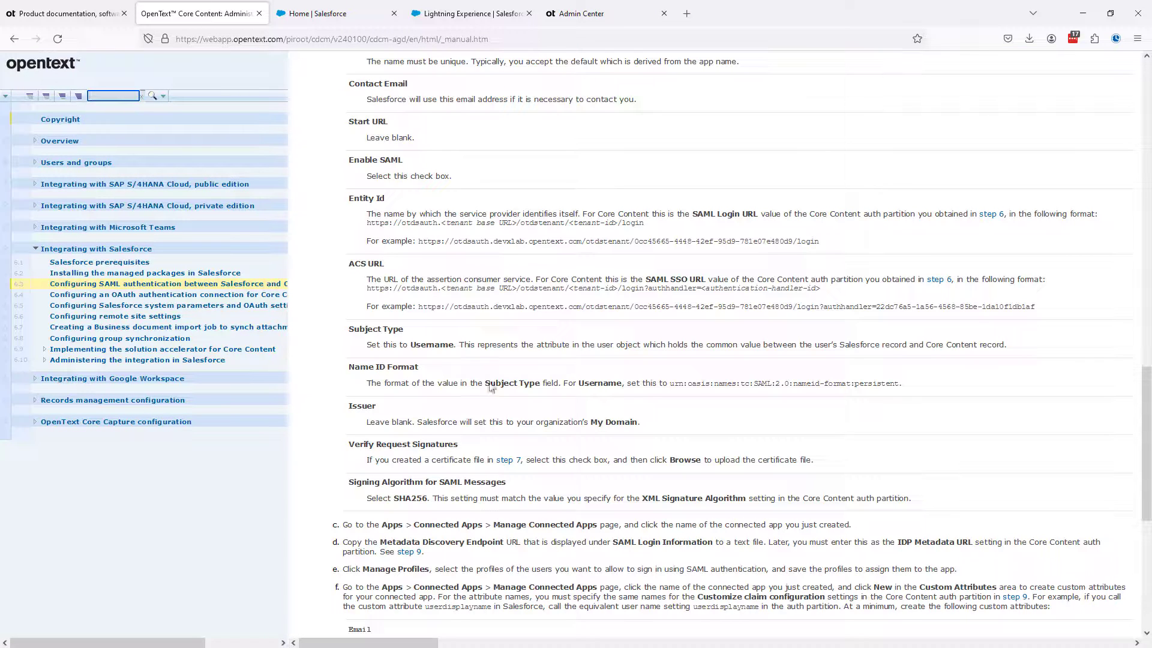
pyautogui.scroll(20, 524, 432)
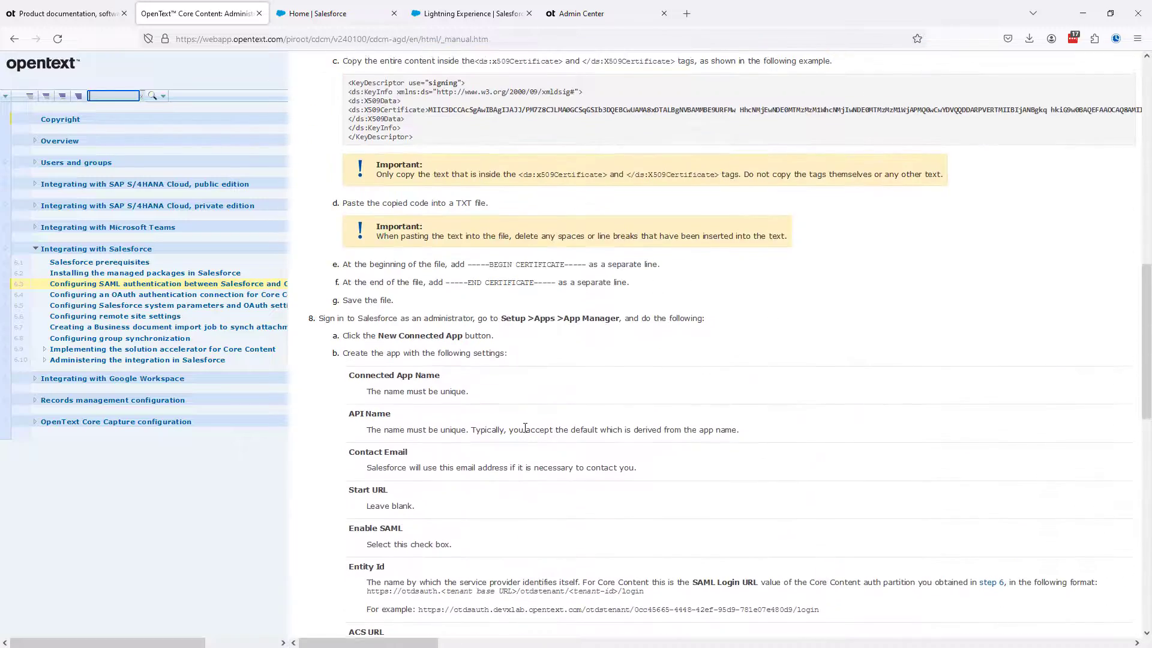
pyautogui.scroll(-1, 525, 428)
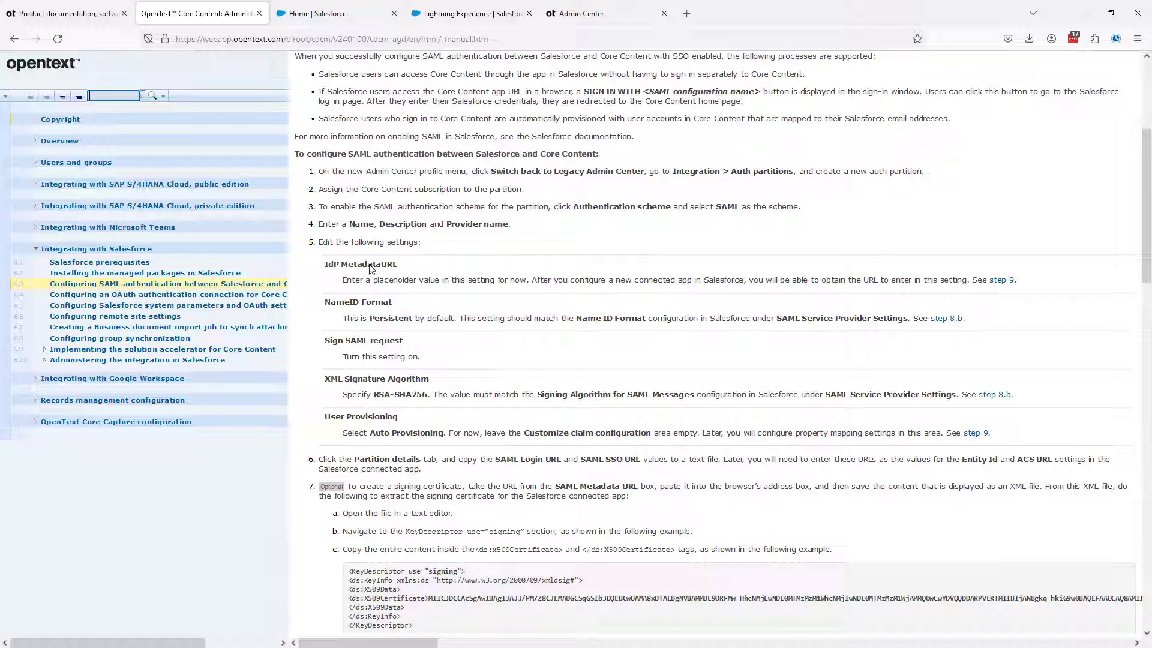
pyautogui.click(574, 22)
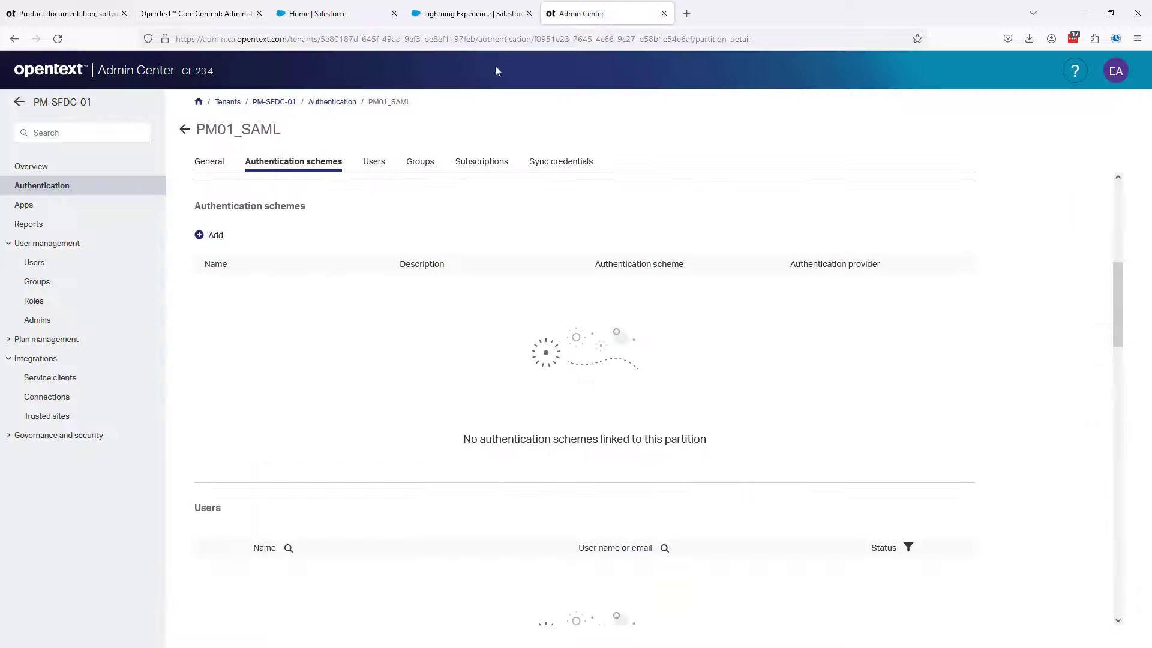
pyautogui.click(217, 237)
pyautogui.click(843, 142)
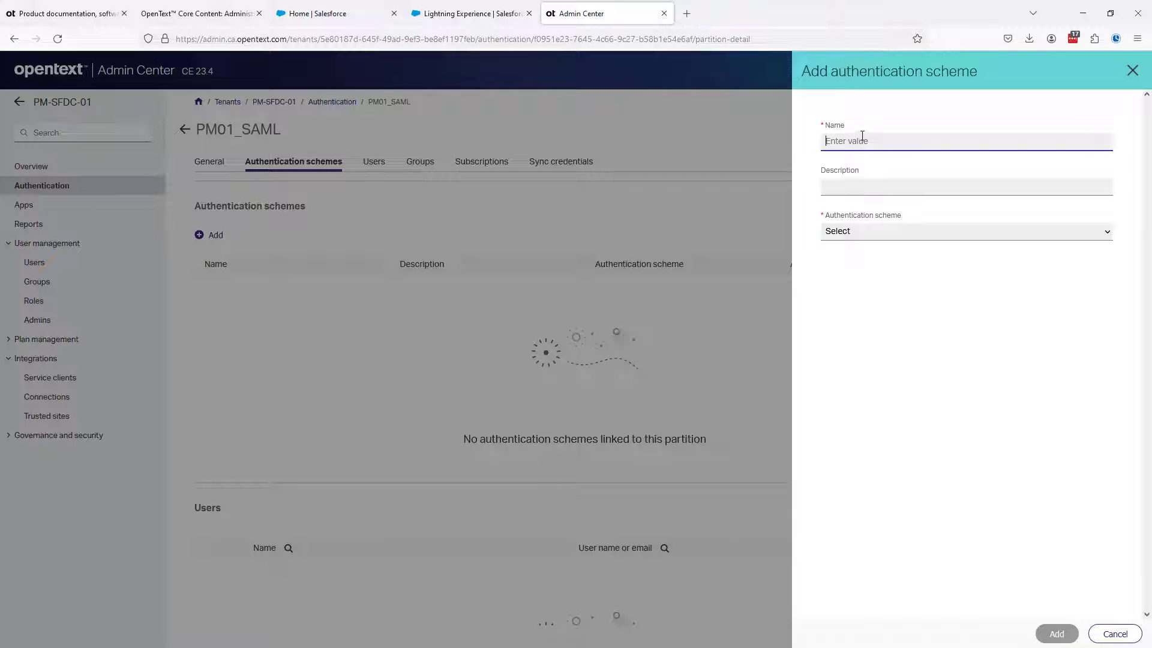
pyautogui.write('PM01_SAML')
pyautogui.click(838, 186)
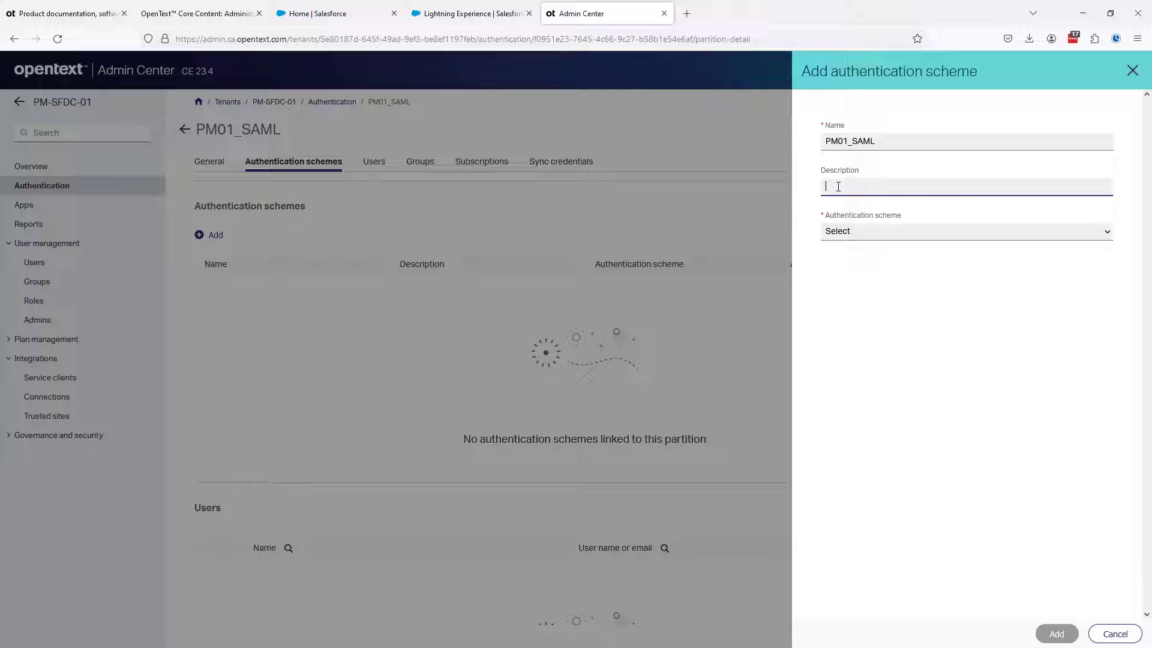
pyautogui.write('Standard Auth Schema')
# Choose SAML as the authentication scheme and Other as the authentication provider
pyautogui.click(848, 236)
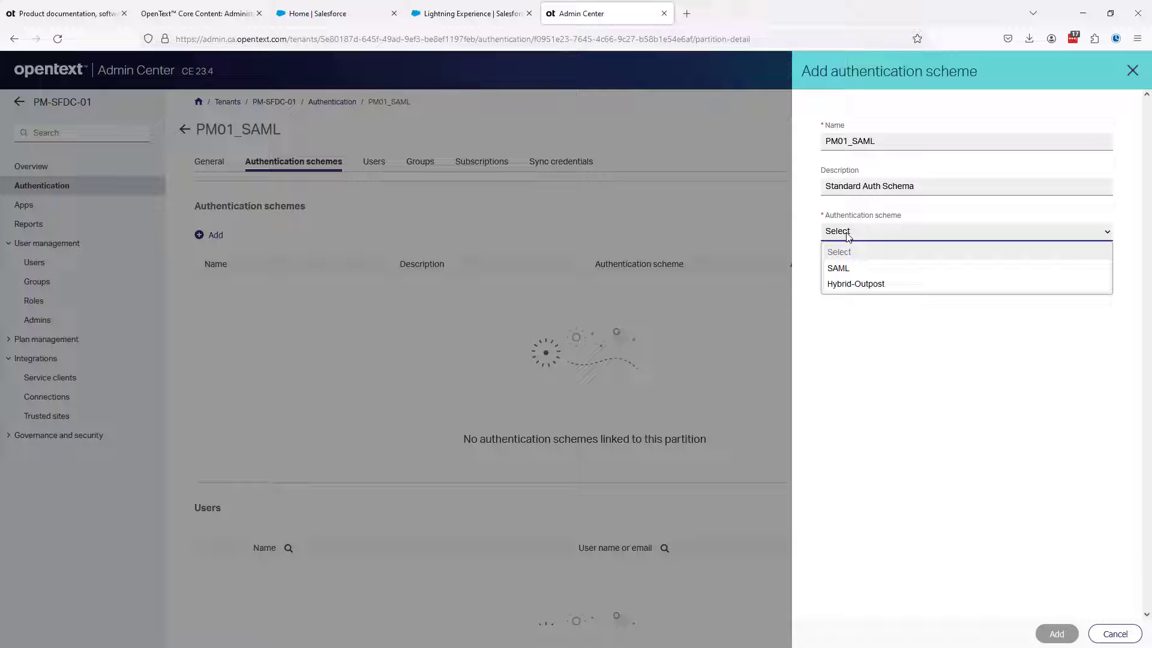
pyautogui.click(847, 270)
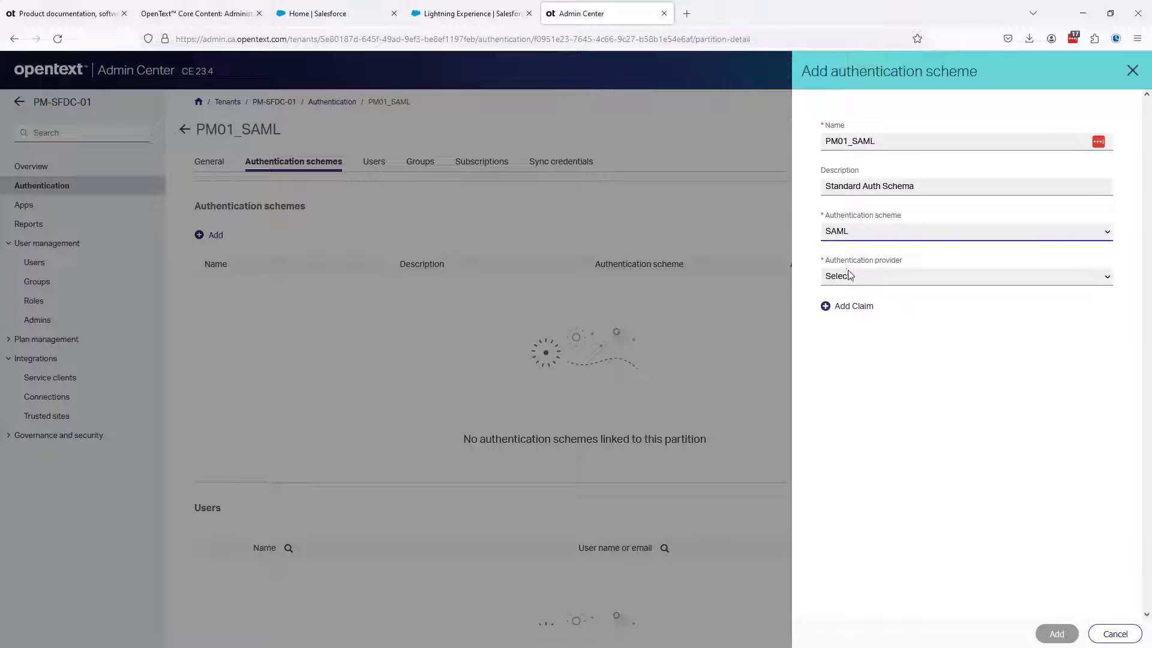
pyautogui.click(856, 281)
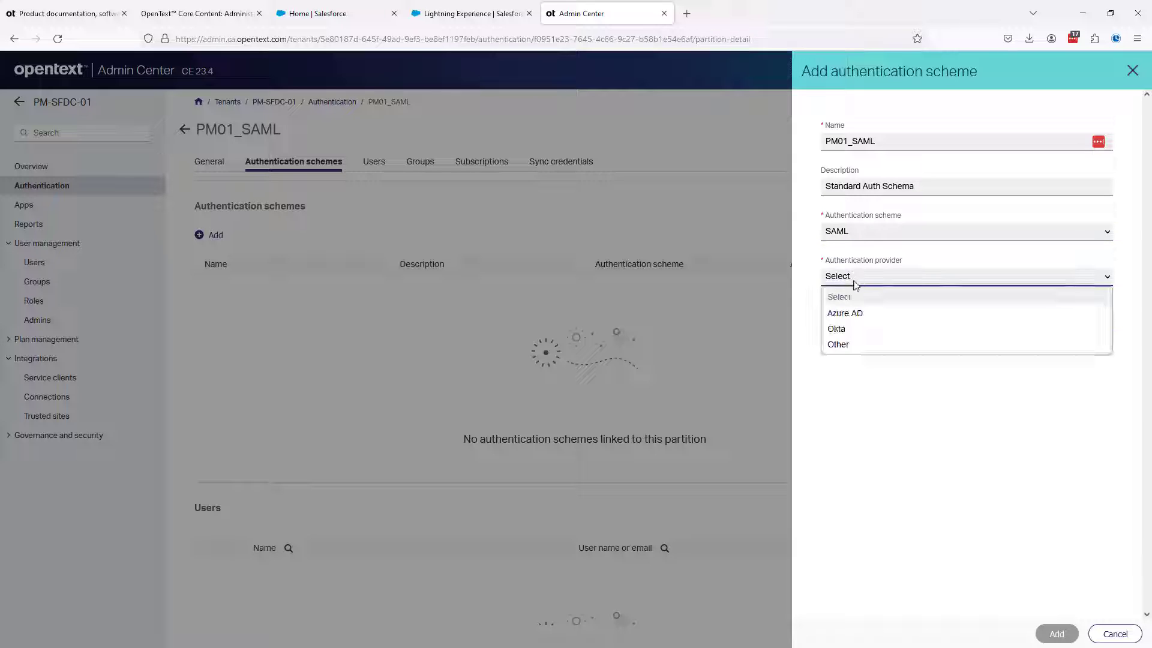
pyautogui.click(843, 345)
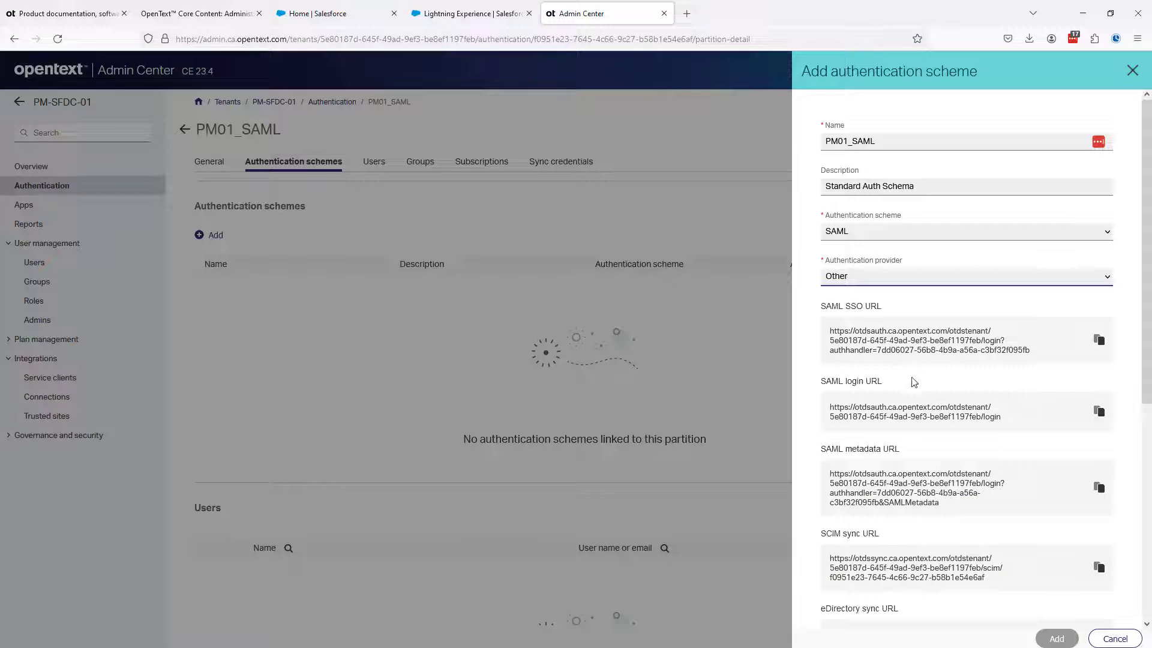
# Use a metadata URL as the IdP metadata source and paste the copied Salesforce Metadata Discovery Endpoint
pyautogui.scroll(-2, 875, 474)
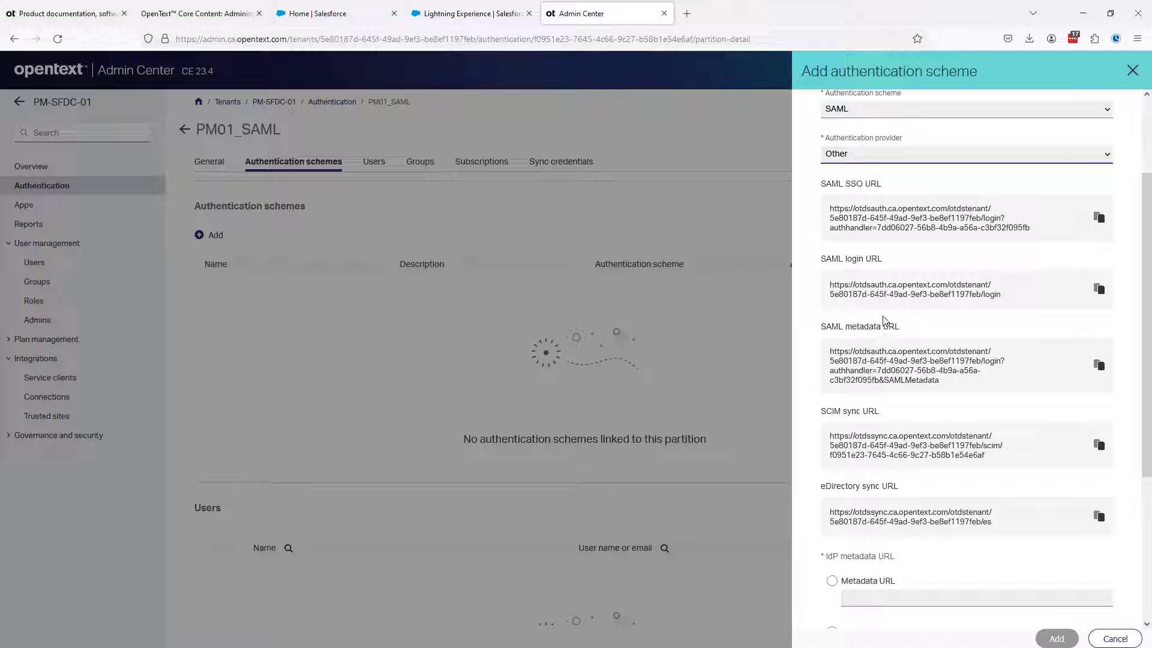
pyautogui.scroll(1, 883, 320)
pyautogui.scroll(-1, 883, 320)
pyautogui.scroll(-4, 947, 324)
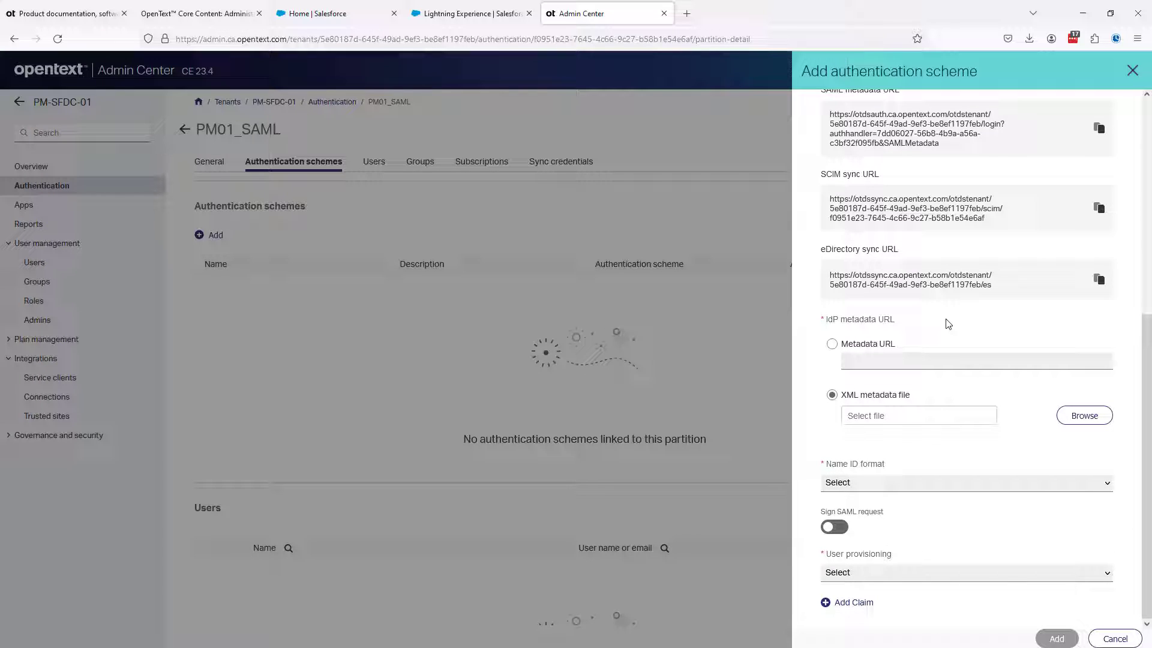
pyautogui.click(833, 346)
pyautogui.click(862, 358)
pyautogui.hotkey('ctrl', 'v')
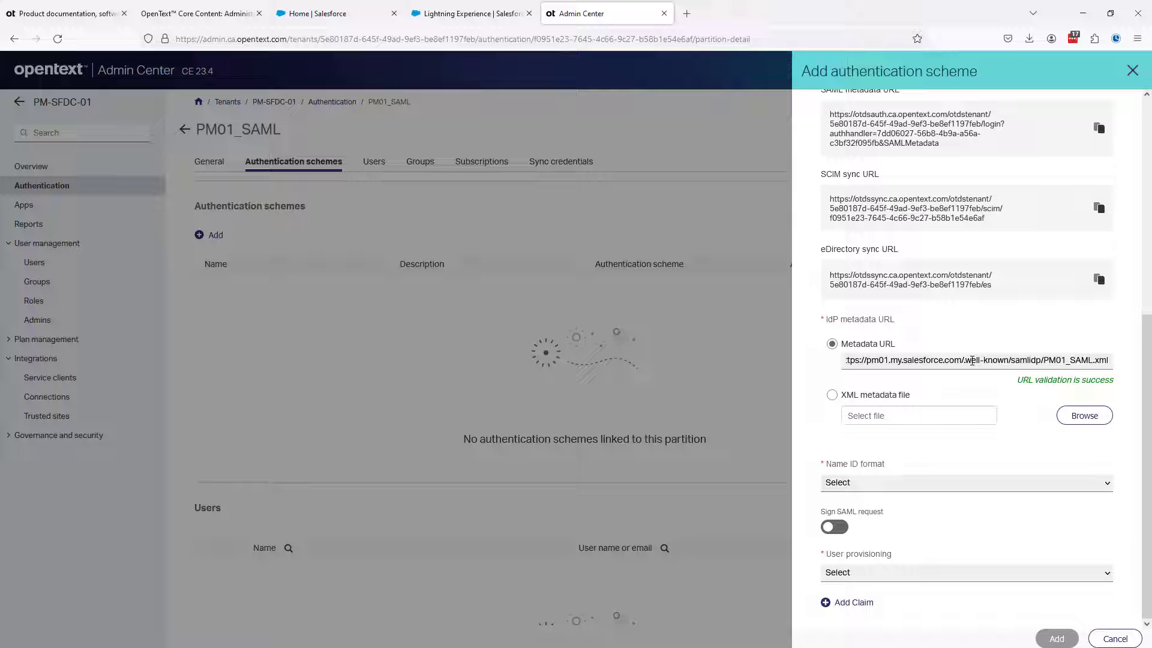
# Set the Name ID format to Persistent and turn on SAML request signing with the RSA-SHA256 signature algorithm
pyautogui.click(869, 485)
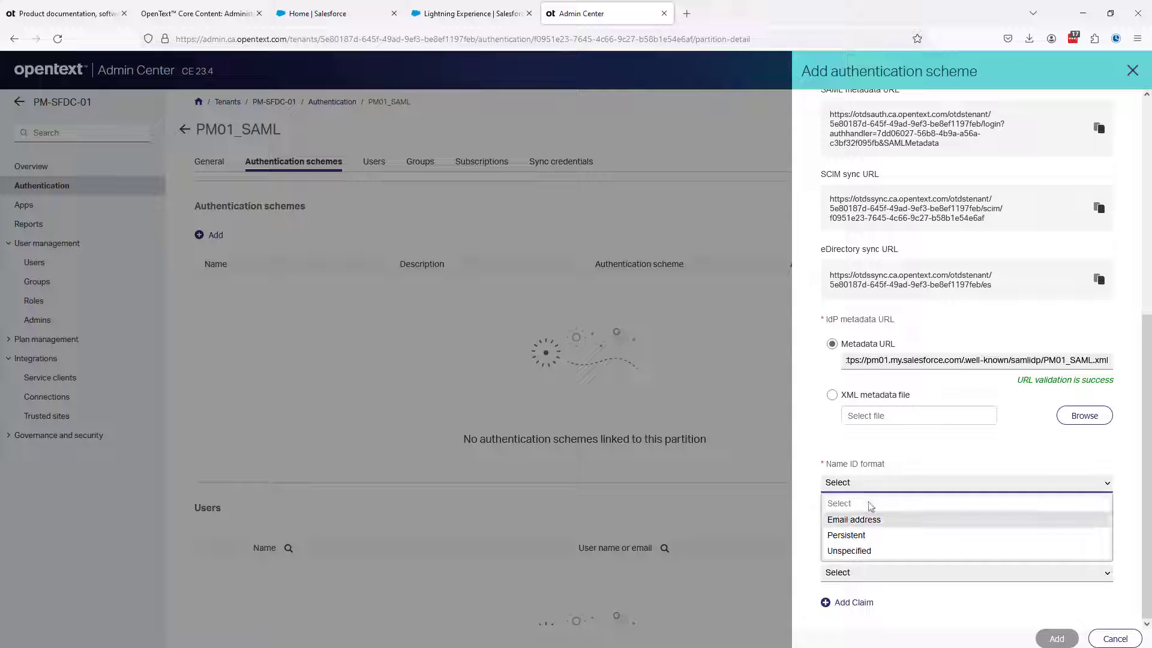
pyautogui.click(870, 535)
pyautogui.click(838, 528)
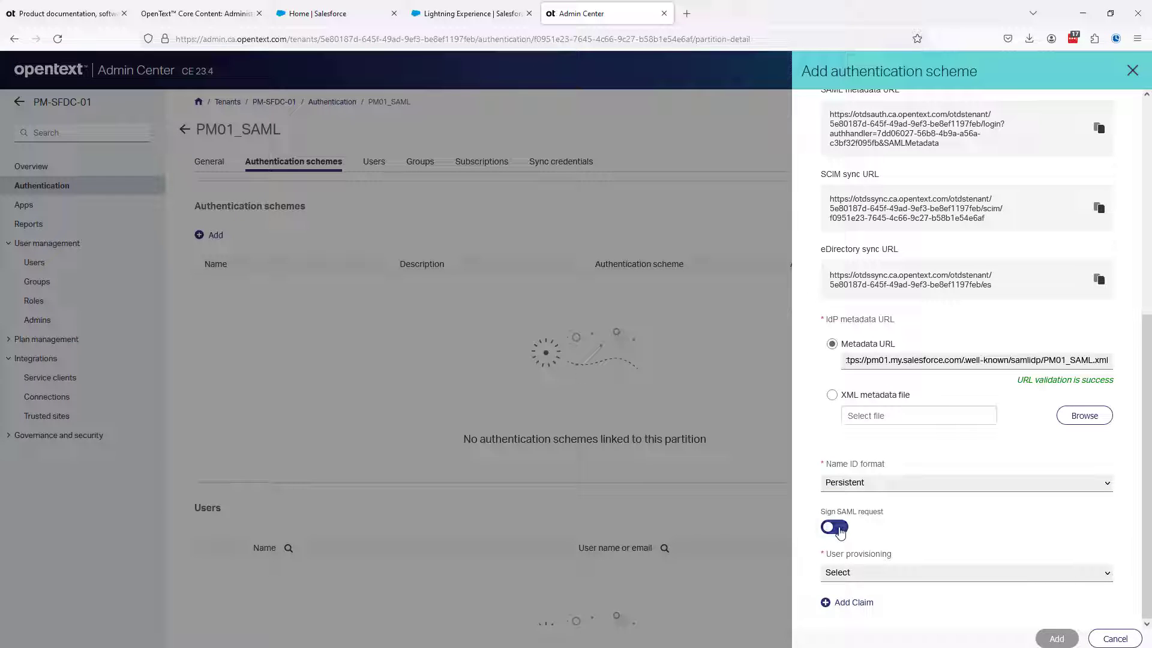
pyautogui.scroll(-2, 923, 517)
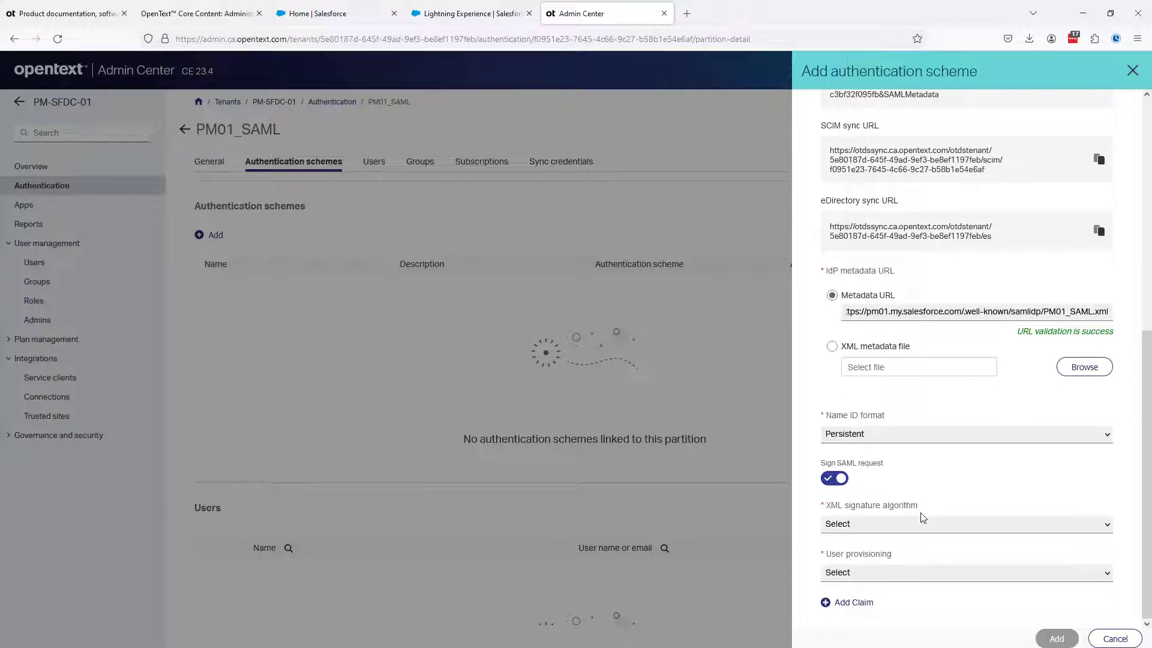
pyautogui.click(856, 531)
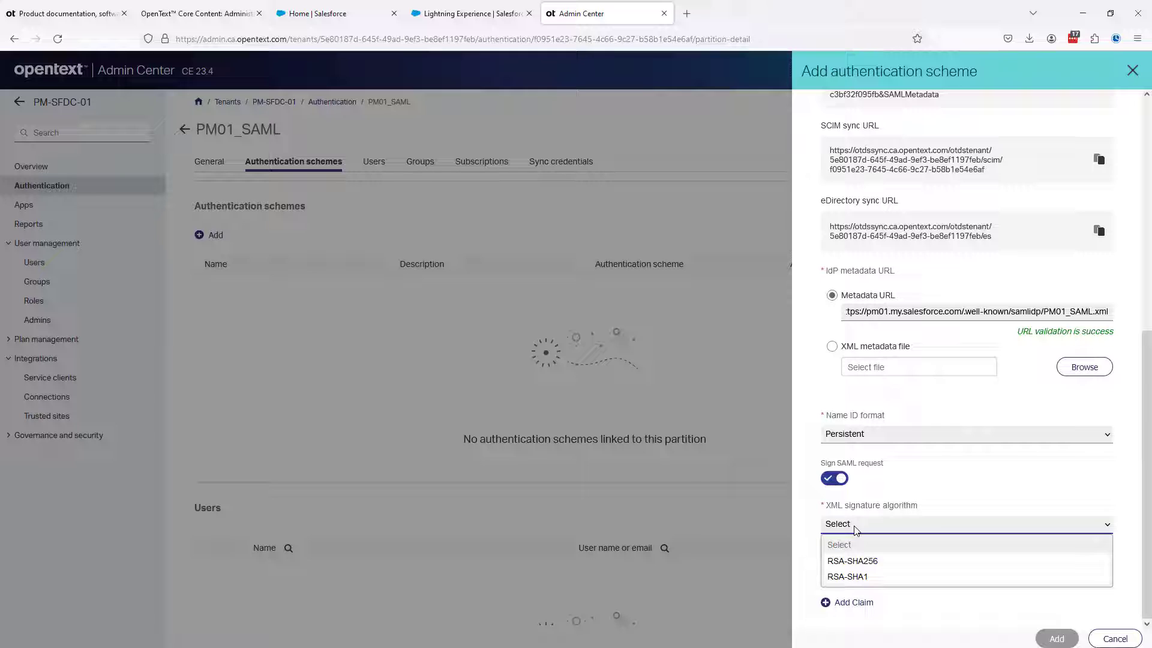
pyautogui.click(867, 563)
pyautogui.click(944, 483)
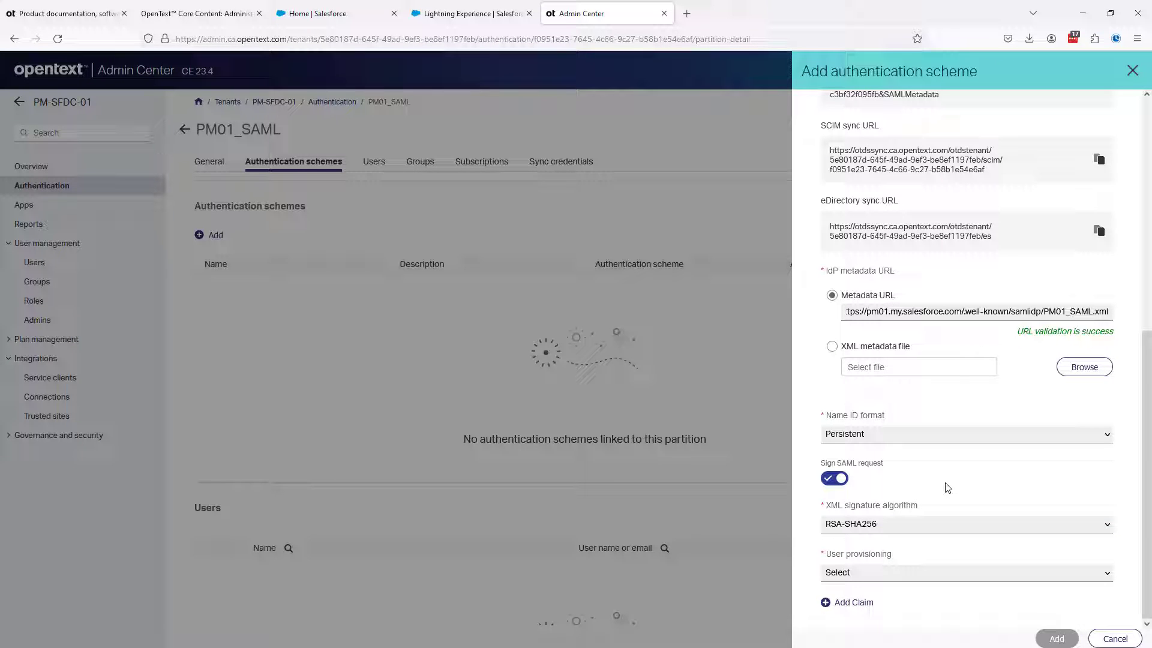
# Set user provisioning to Auto provision on login and add the authentication scheme to the partition
pyautogui.click(856, 574)
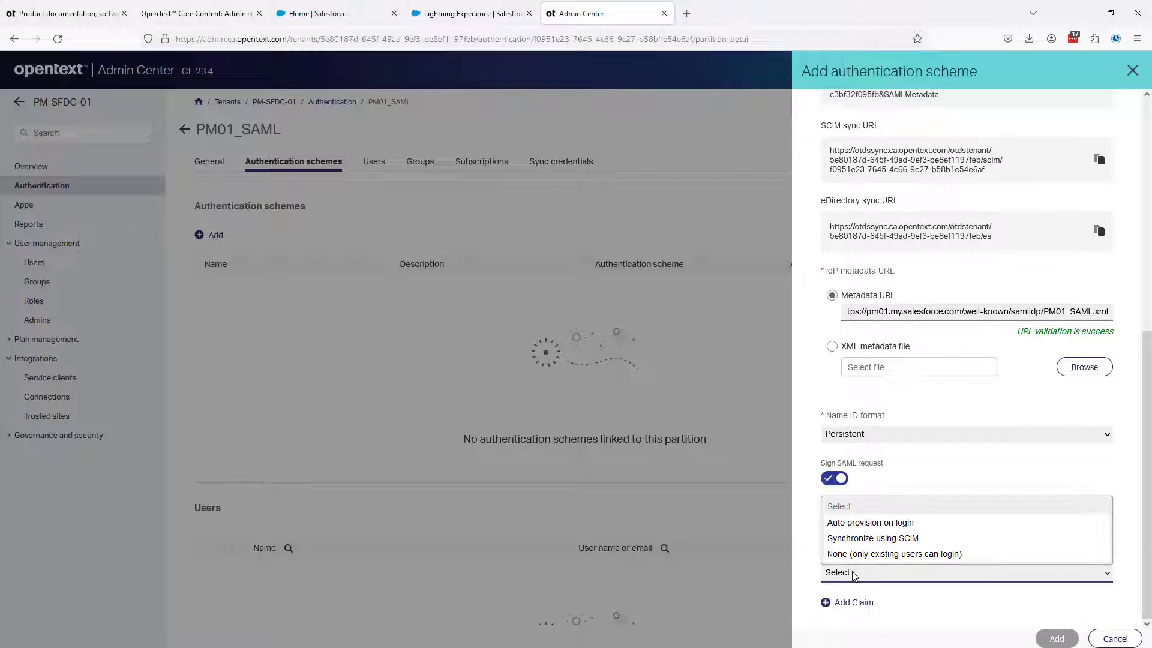
pyautogui.click(863, 523)
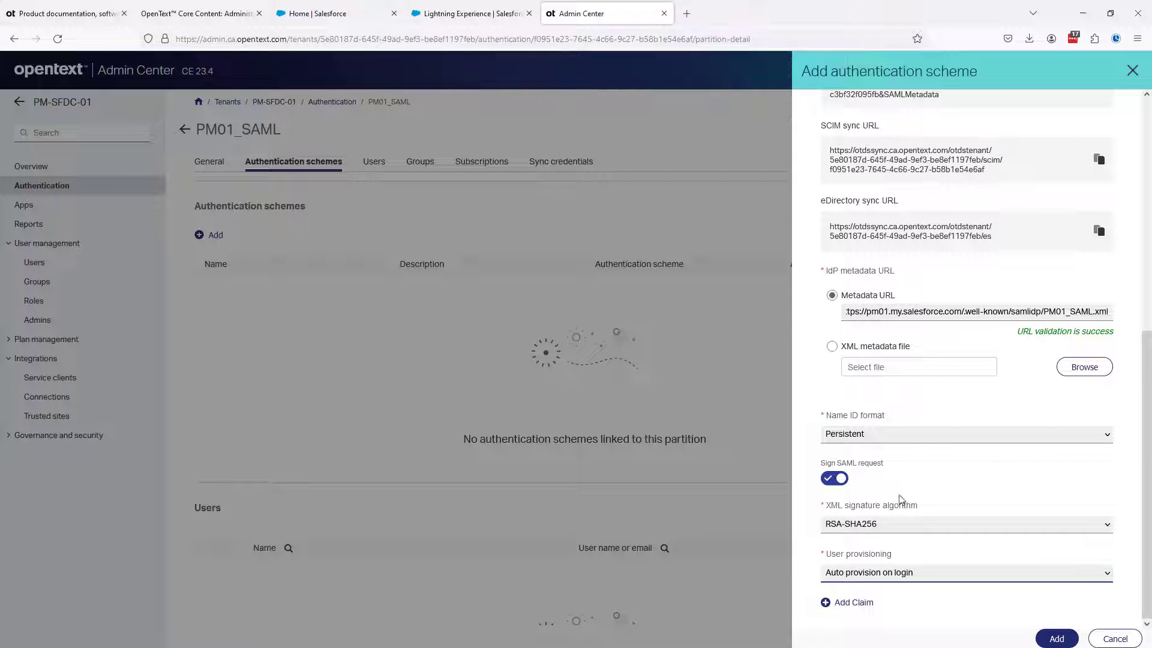
pyautogui.click(1056, 639)
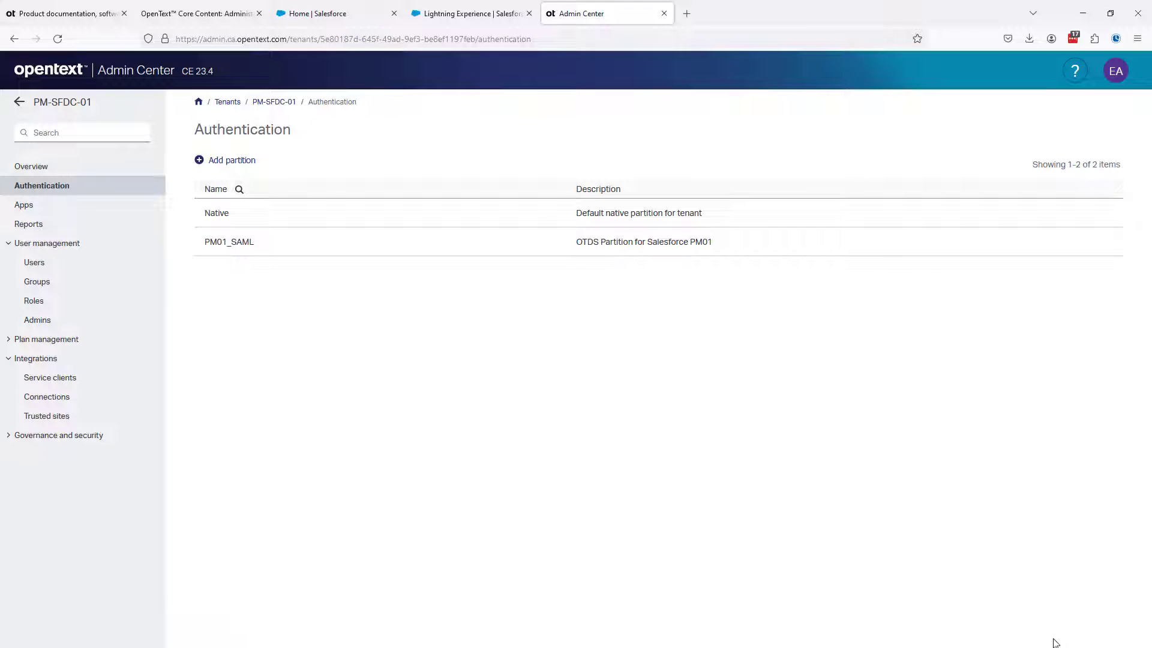
# Check the guide's subscription requirement and add the PM-SFDC-01-ccontent Core Content subscription to the PM01_SAML partition
pyautogui.click(188, 13)
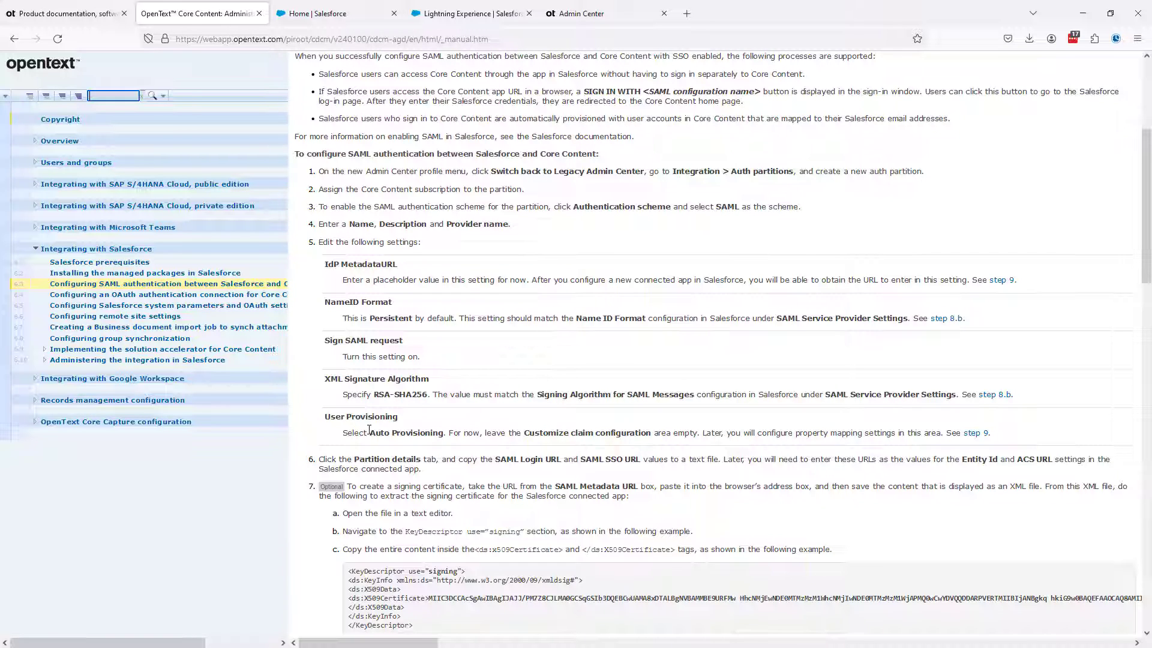
pyautogui.click(577, 14)
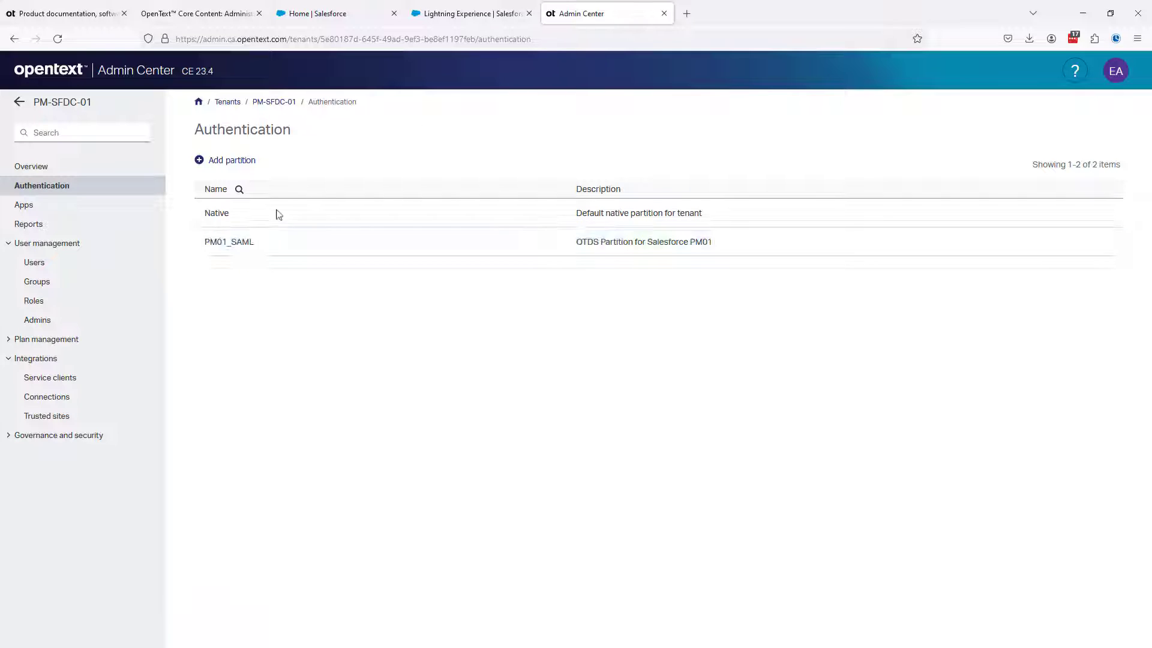
pyautogui.click(227, 245)
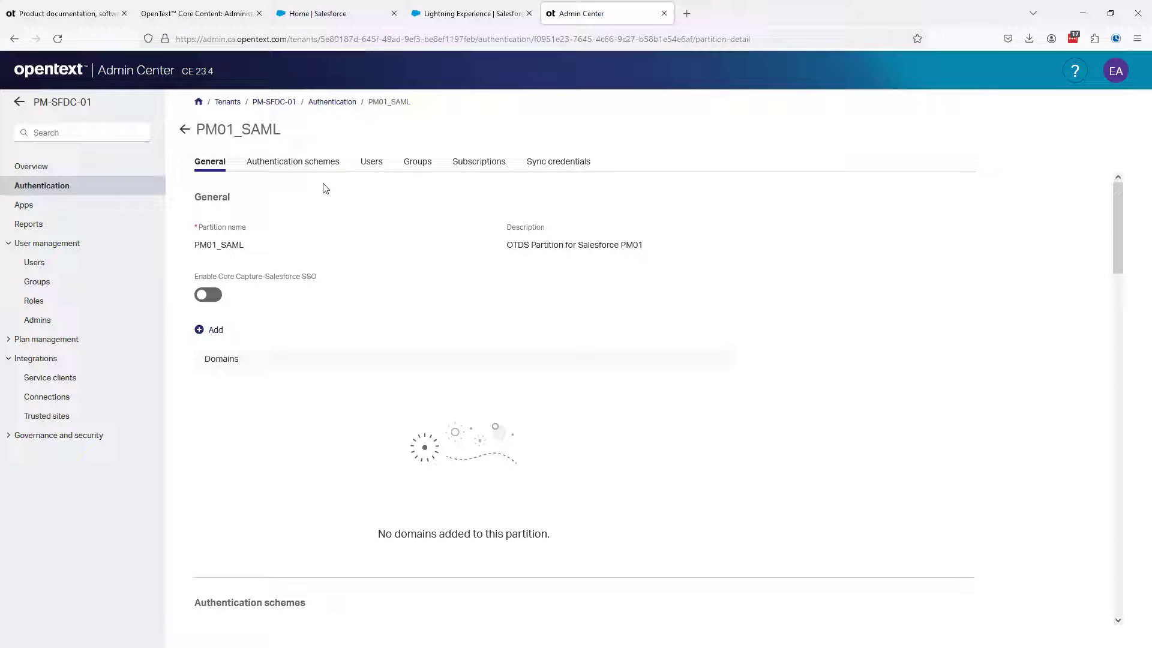
pyautogui.click(482, 164)
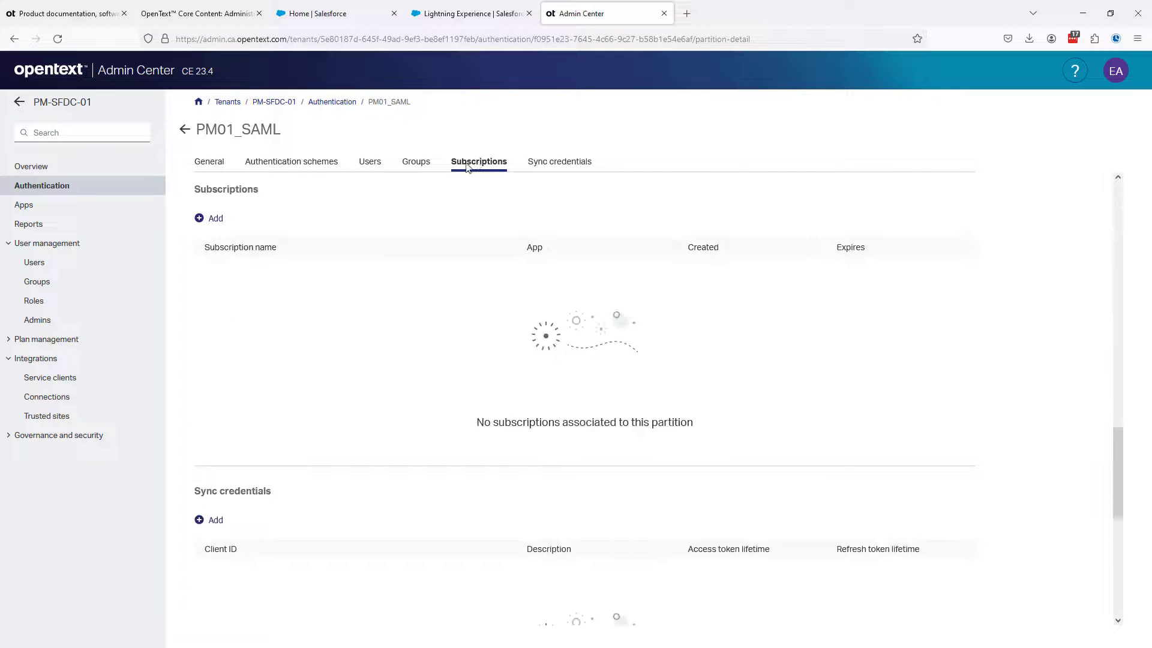
pyautogui.click(219, 223)
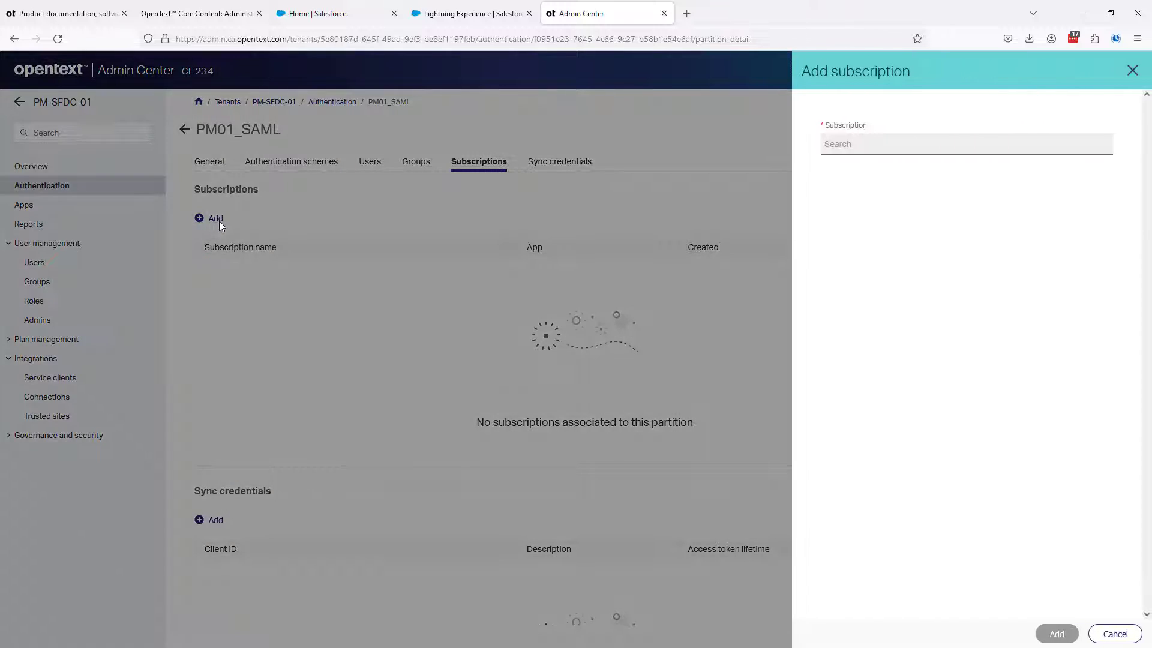
pyautogui.click(837, 146)
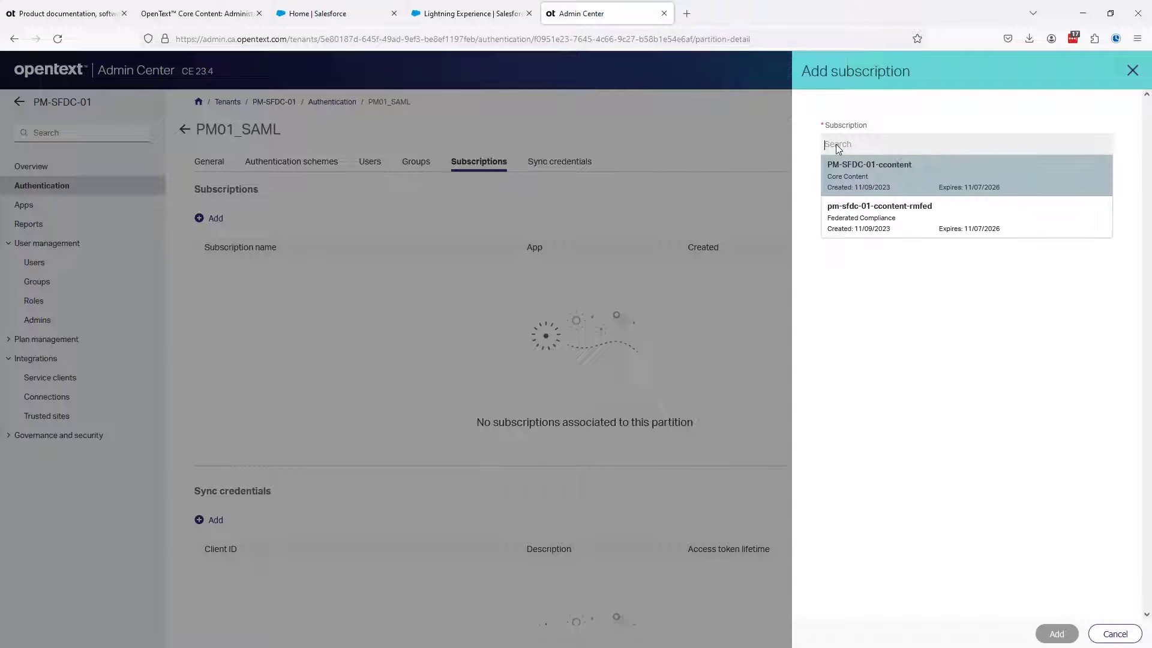
pyautogui.click(846, 175)
pyautogui.click(1054, 633)
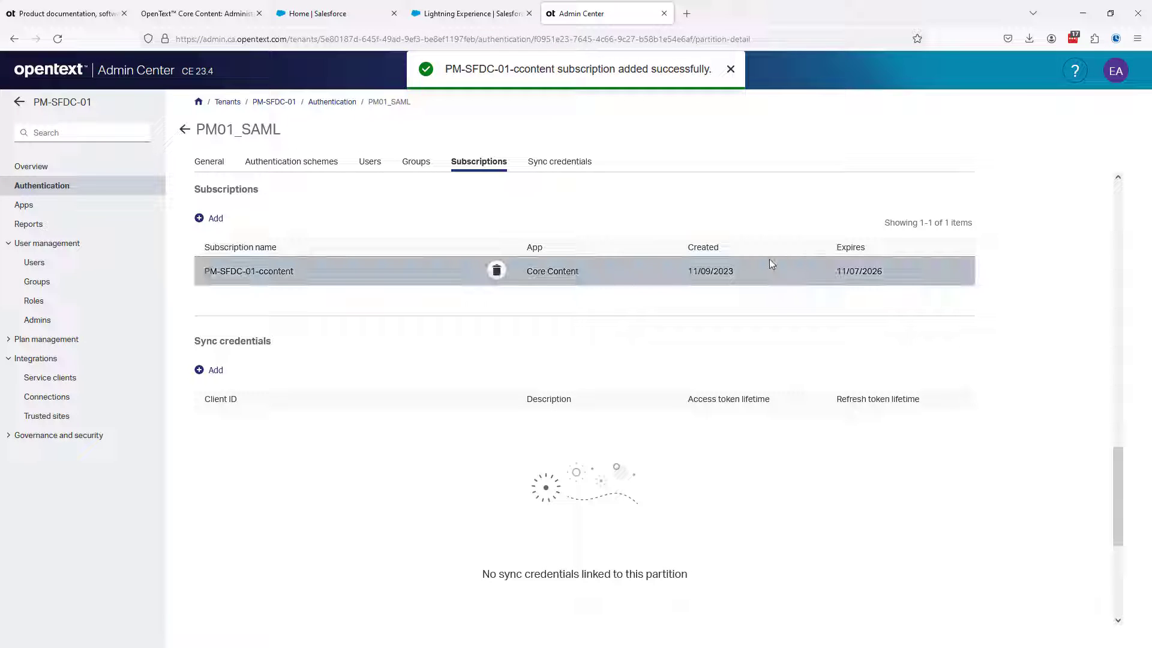
# Consult the guide's signing certificate instructions and open the details of the partition's PM01_SAML authentication scheme
pyautogui.click(238, 14)
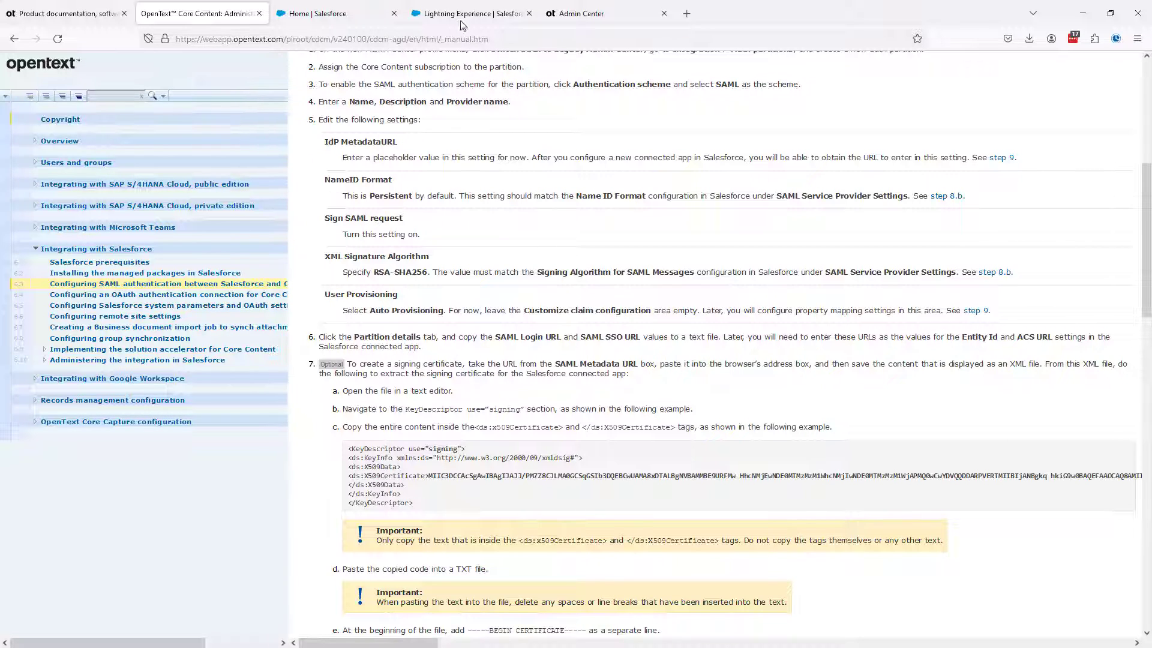
pyautogui.click(592, 19)
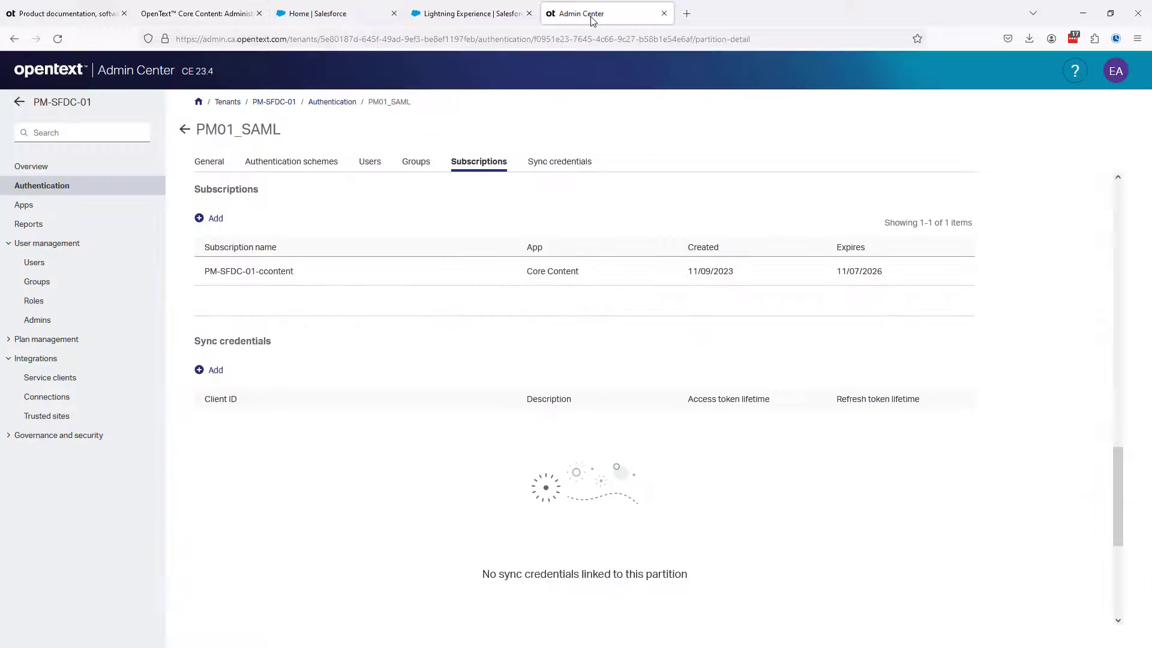
pyautogui.click(207, 164)
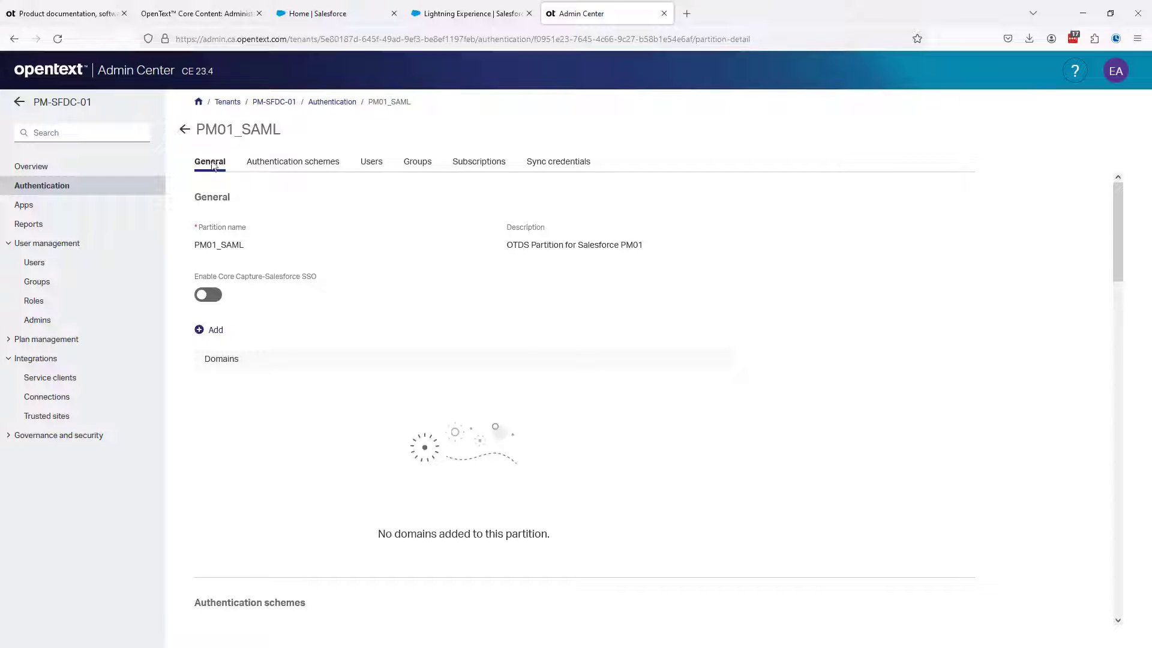
pyautogui.click(274, 167)
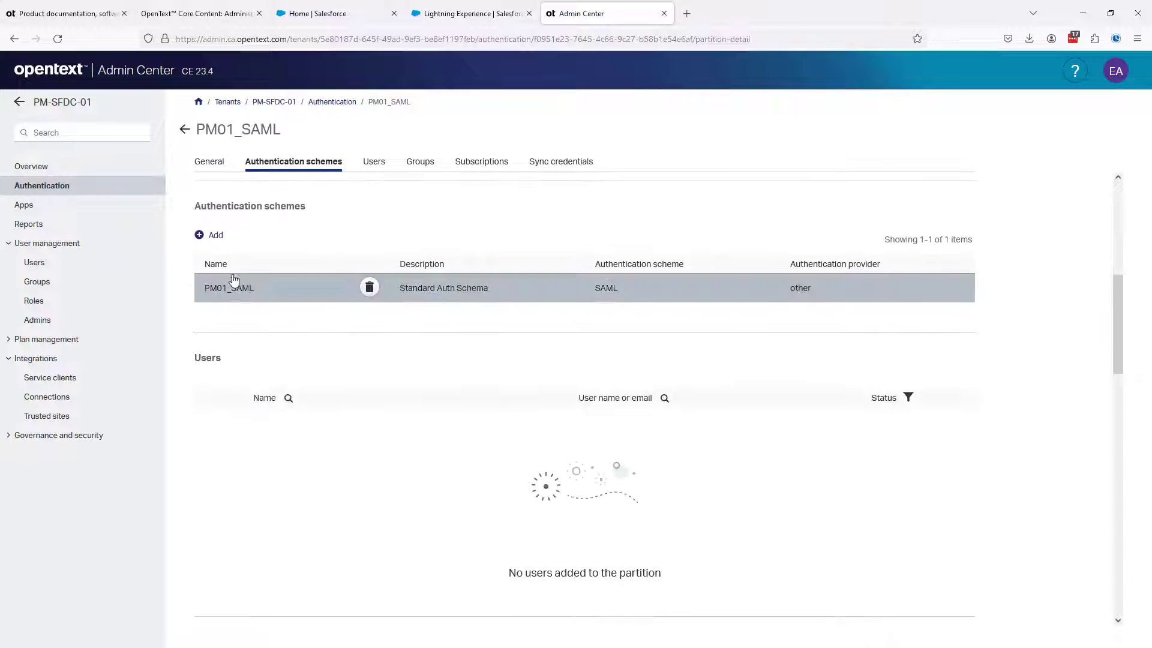
pyautogui.click(235, 271)
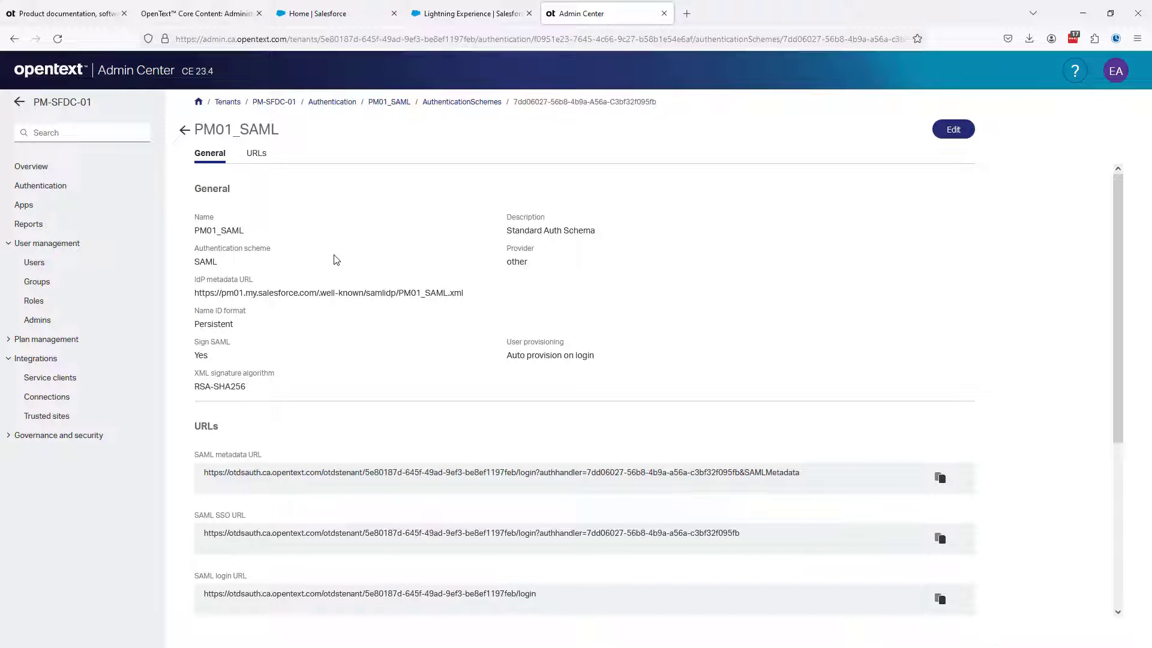
# Copy the scheme's SAML metadata URL and load it in a new browser tab
pyautogui.moveTo(789, 466); pyautogui.dragTo(199, 478)
pyautogui.hotkey('ctrl', 'c')
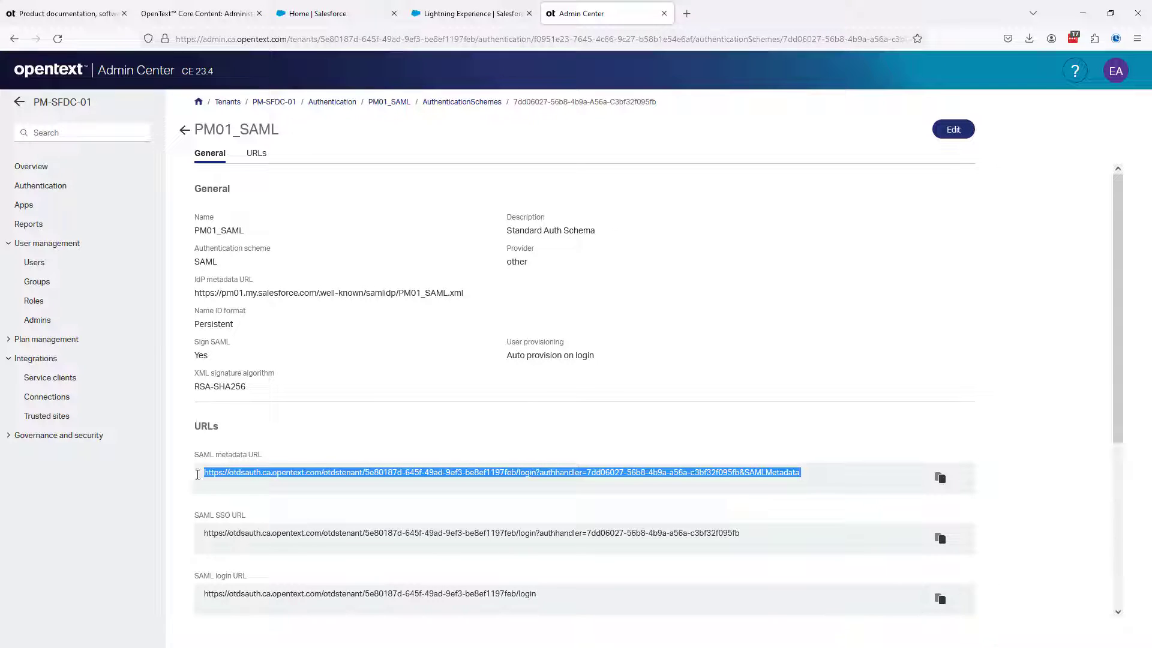
pyautogui.click(686, 13)
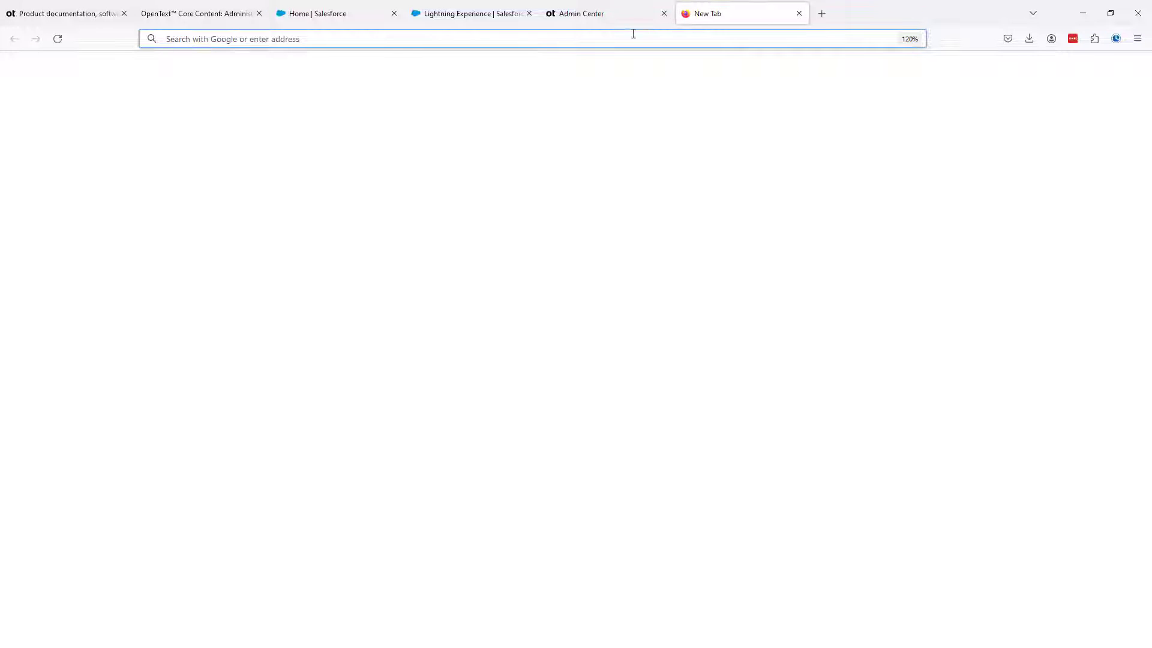
pyautogui.click(633, 34)
pyautogui.hotkey('ctrl', 'v')
pyautogui.press('Return')
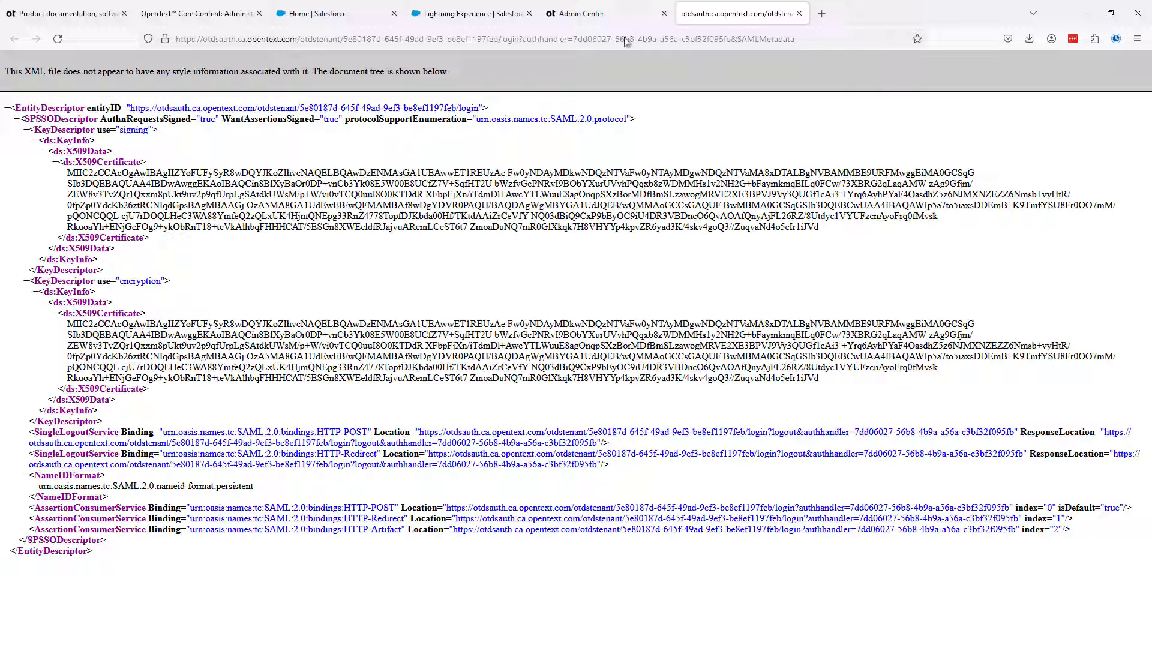
# Save the SAML metadata page as login.xml in the Core Content Installation Videos folder
pyautogui.rightClick(572, 72)
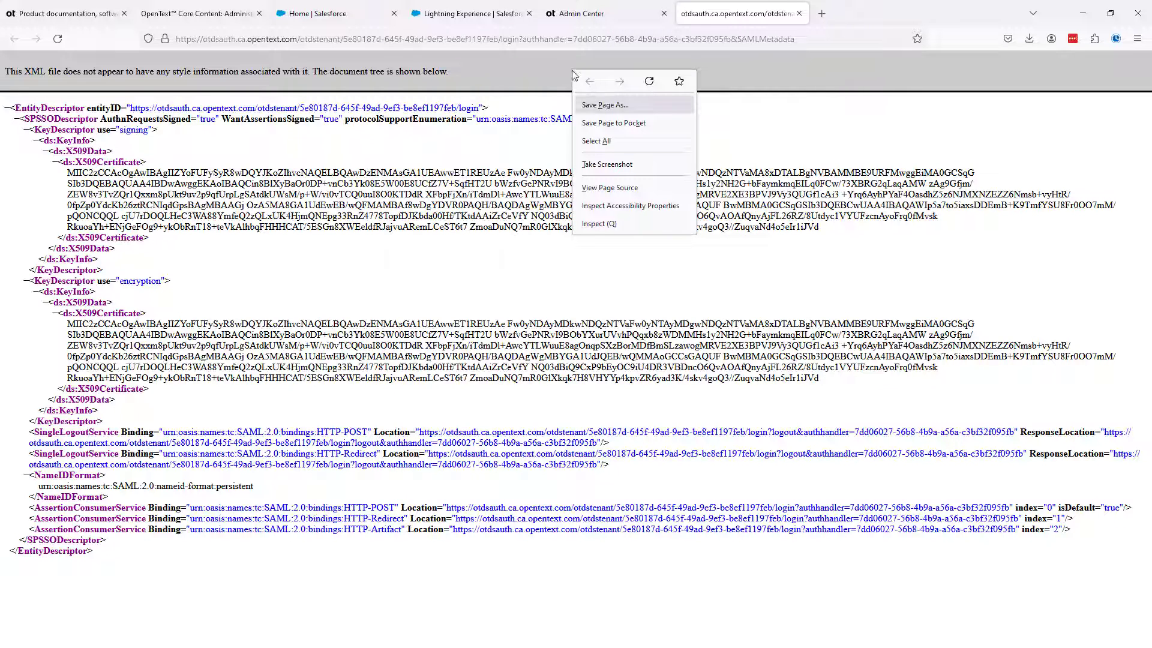
pyautogui.click(592, 110)
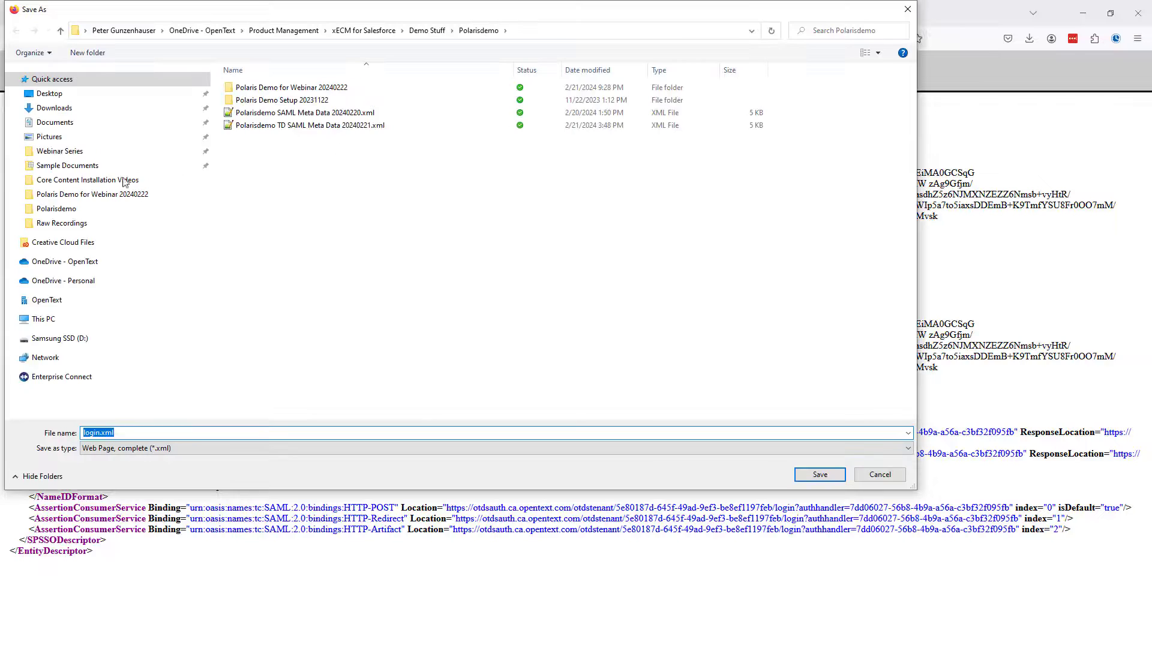
pyautogui.click(83, 184)
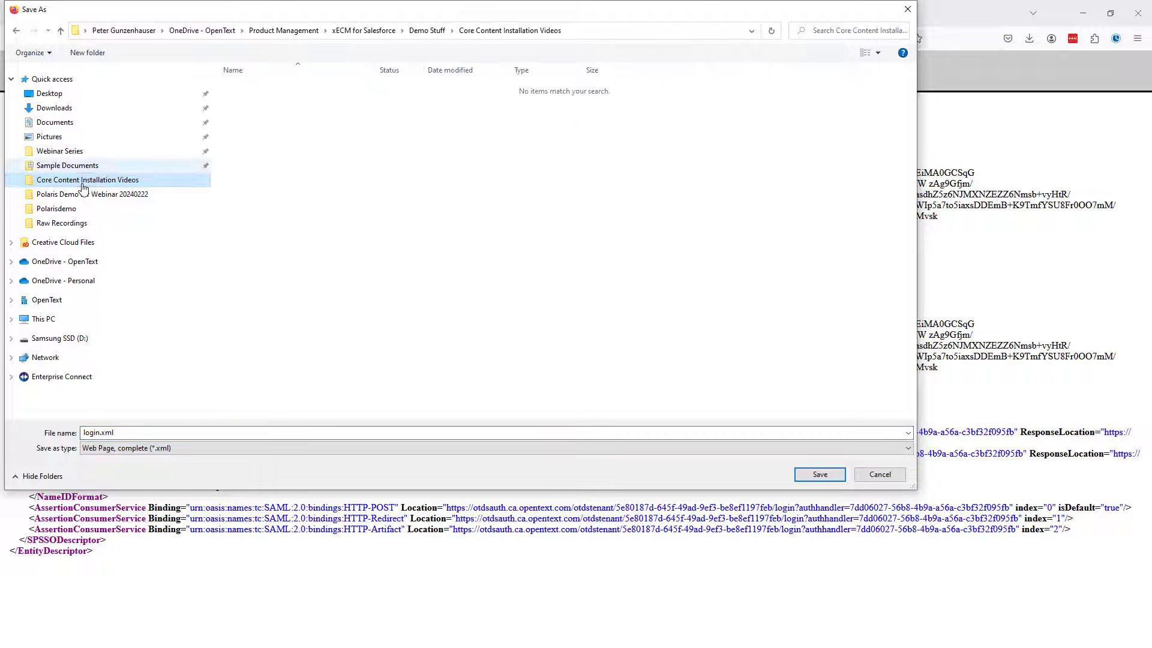
pyautogui.click(819, 474)
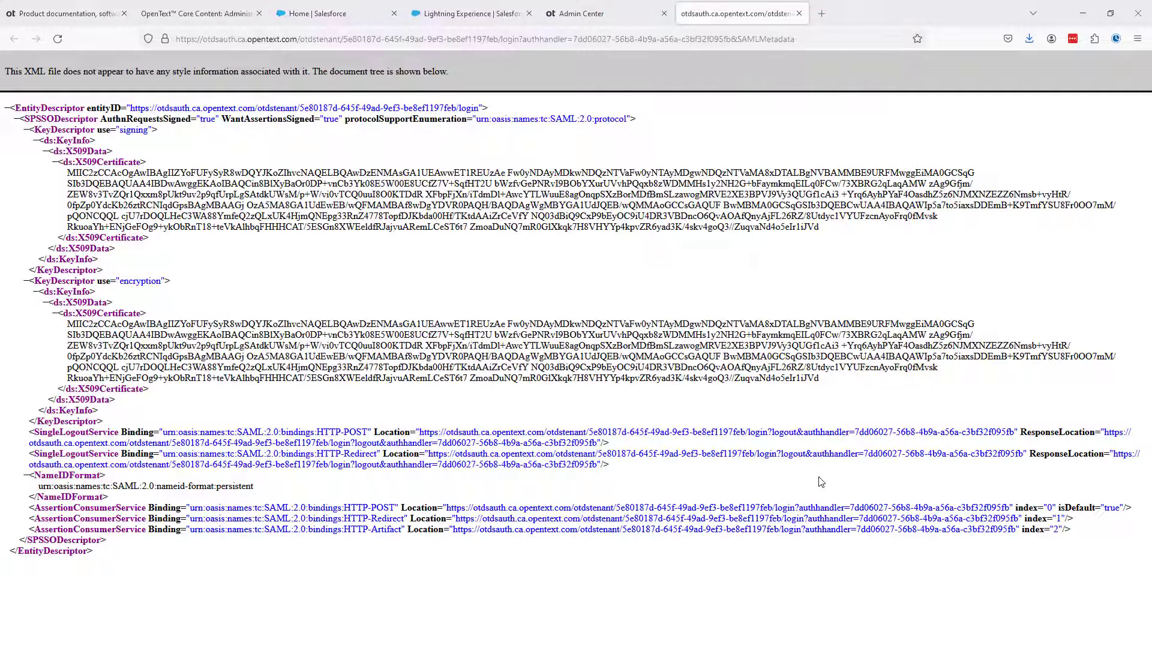
# Open the saved login.xml from the Core Content Installation Videos folder in Notepad++
pyautogui.moveTo(0, 150); pyautogui.dragTo(553, 109)
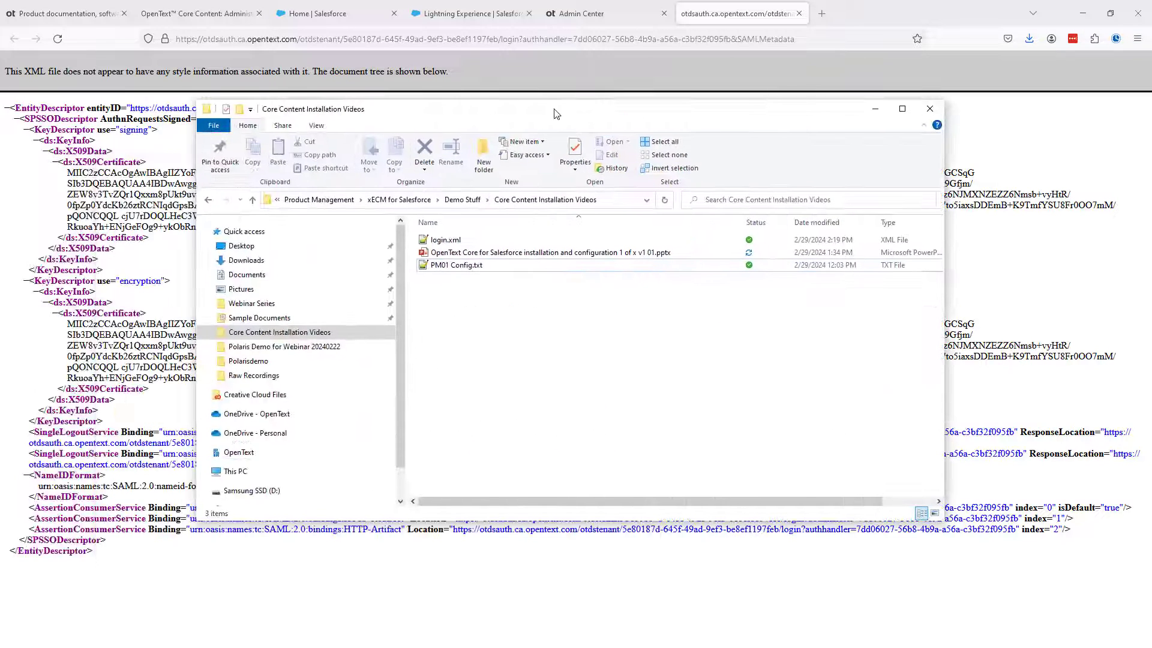
pyautogui.click(438, 242)
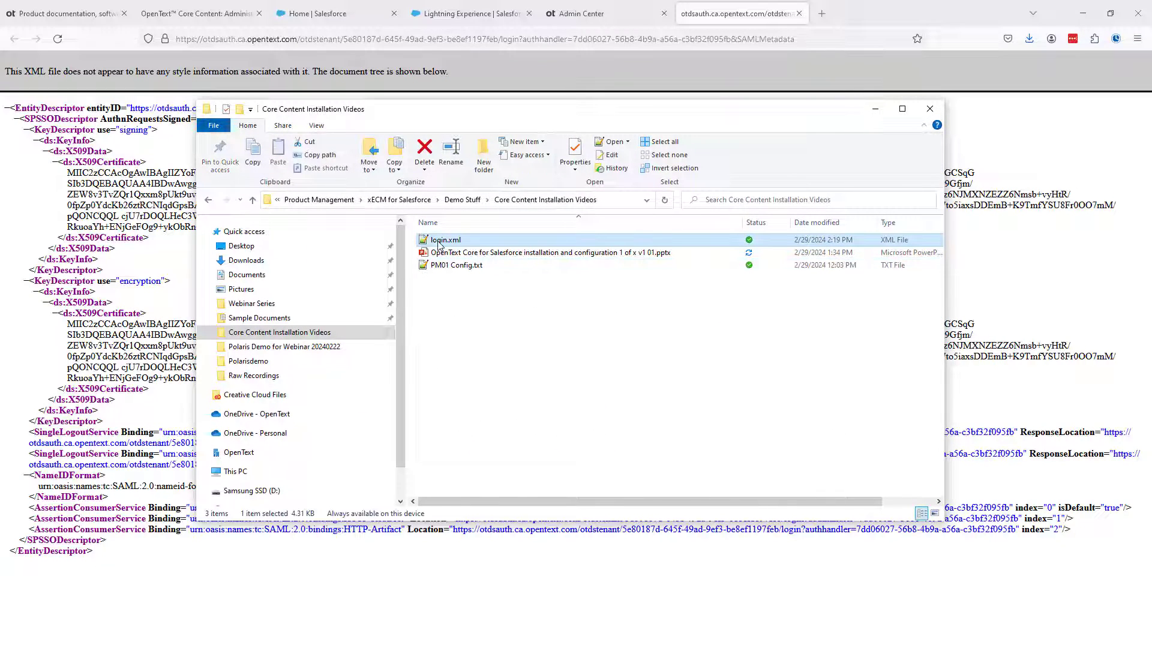
pyautogui.doubleClick(439, 244)
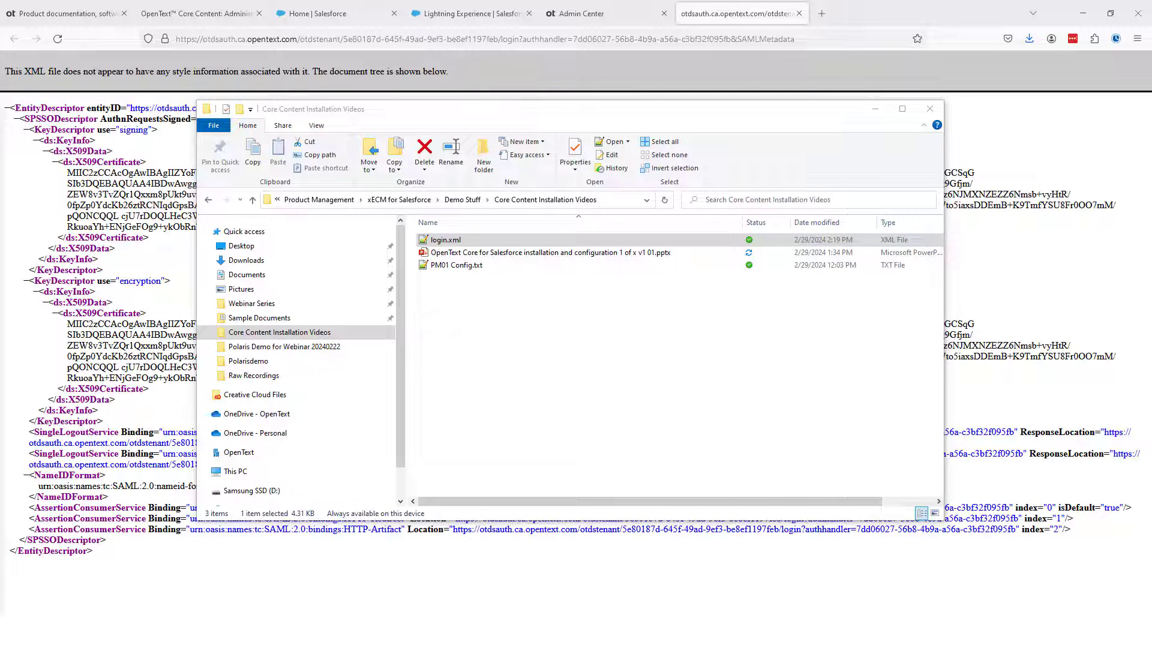
pyautogui.moveTo(0, 129); pyautogui.dragTo(600, 9)
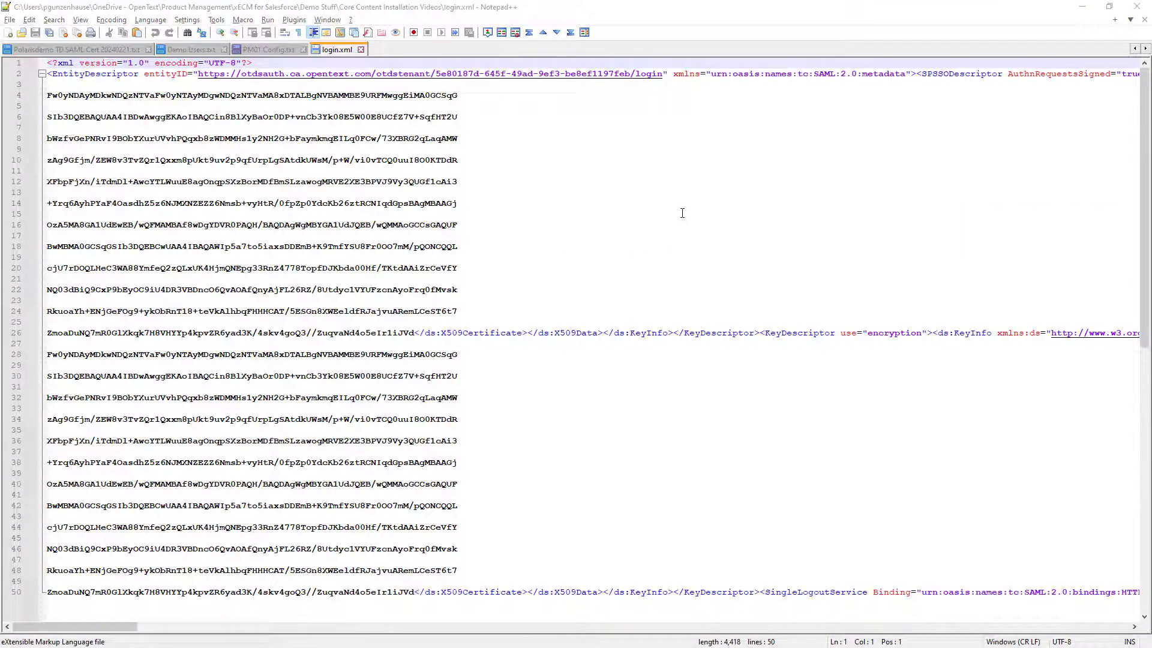
# Review the guide's certificate extraction instructions and turn on word wrap for login.xml in Notepad++
pyautogui.hotkey('alt', 'Tab')
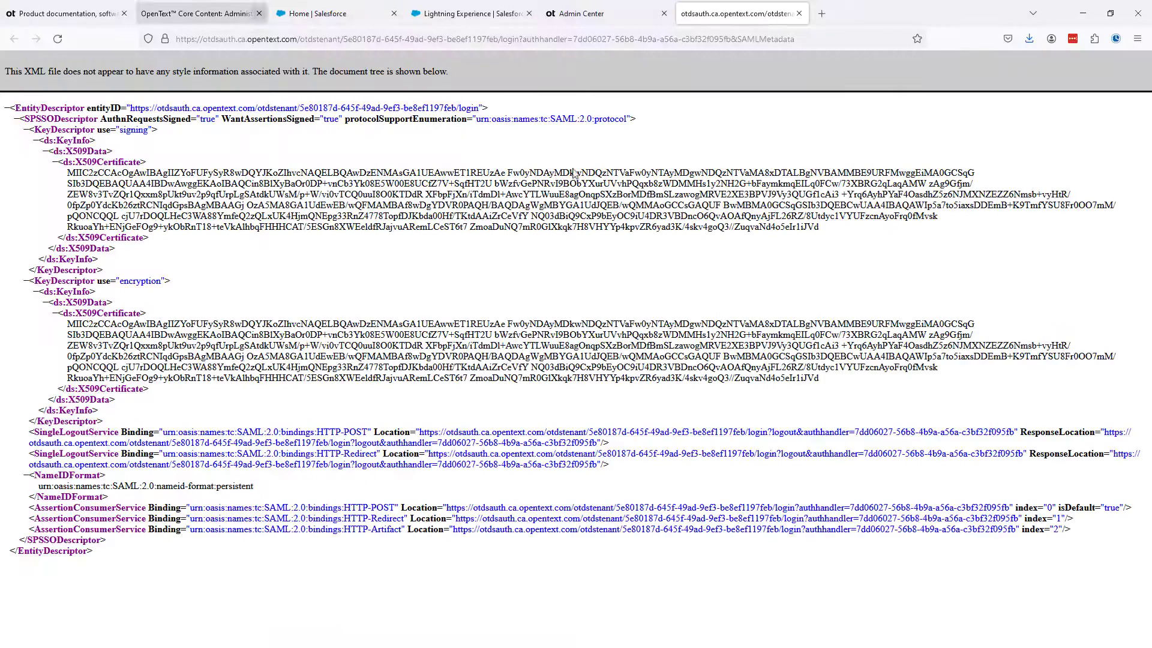
pyautogui.click(195, 15)
pyautogui.scroll(-2, 714, 343)
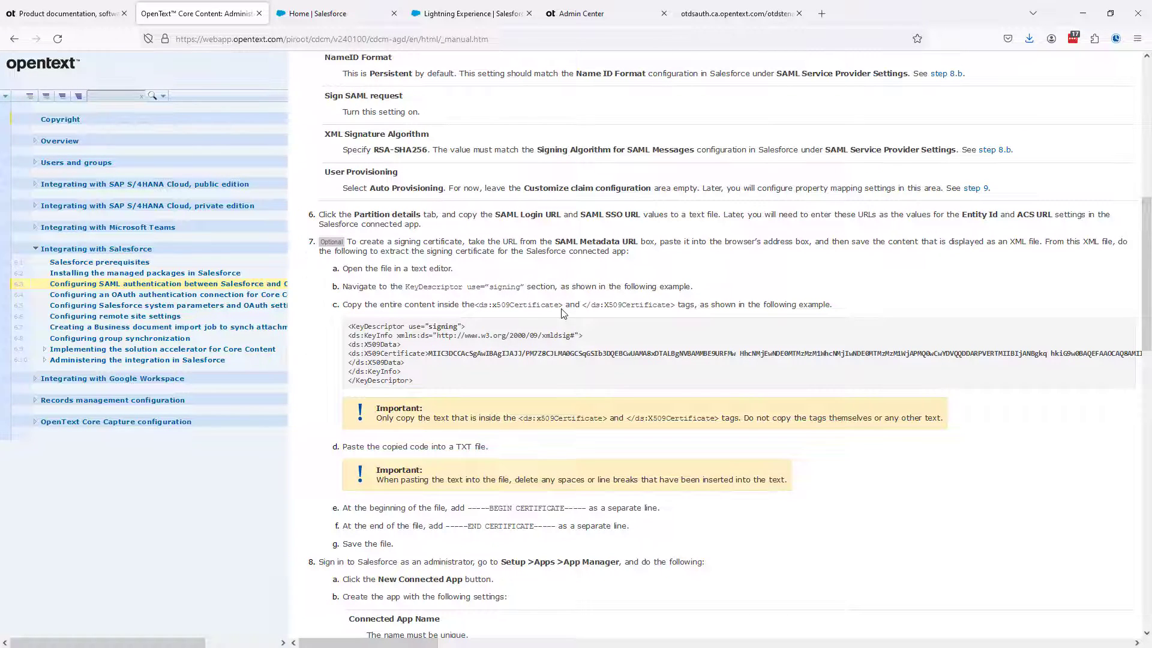
pyautogui.hotkey('alt', 'Tab')
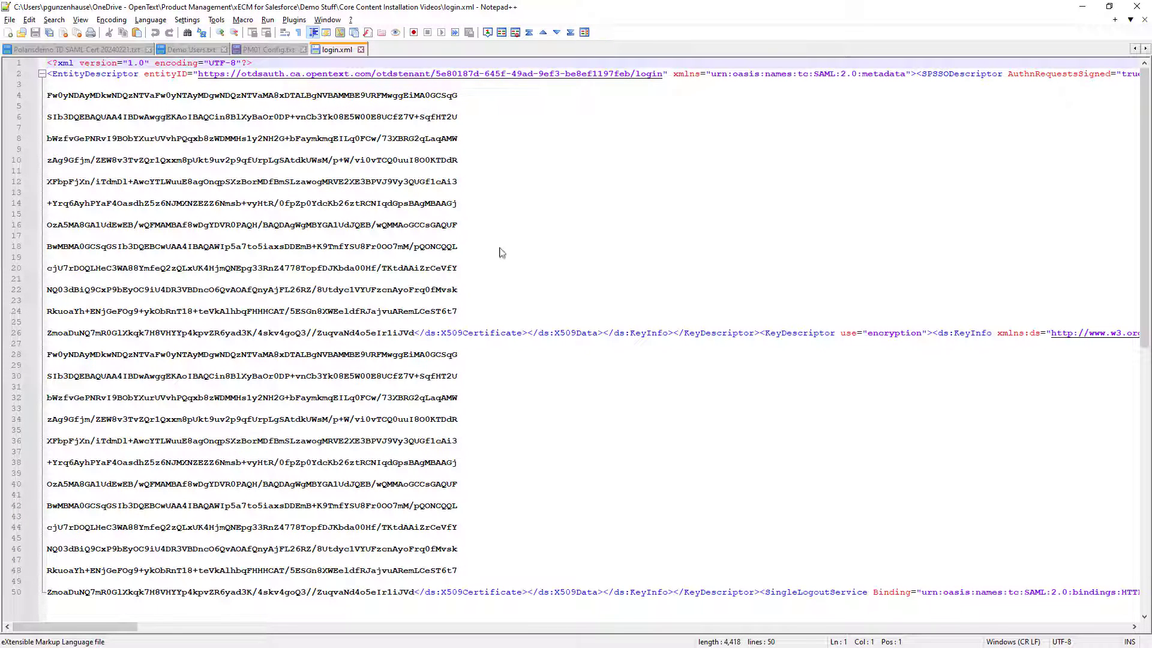
pyautogui.click(284, 34)
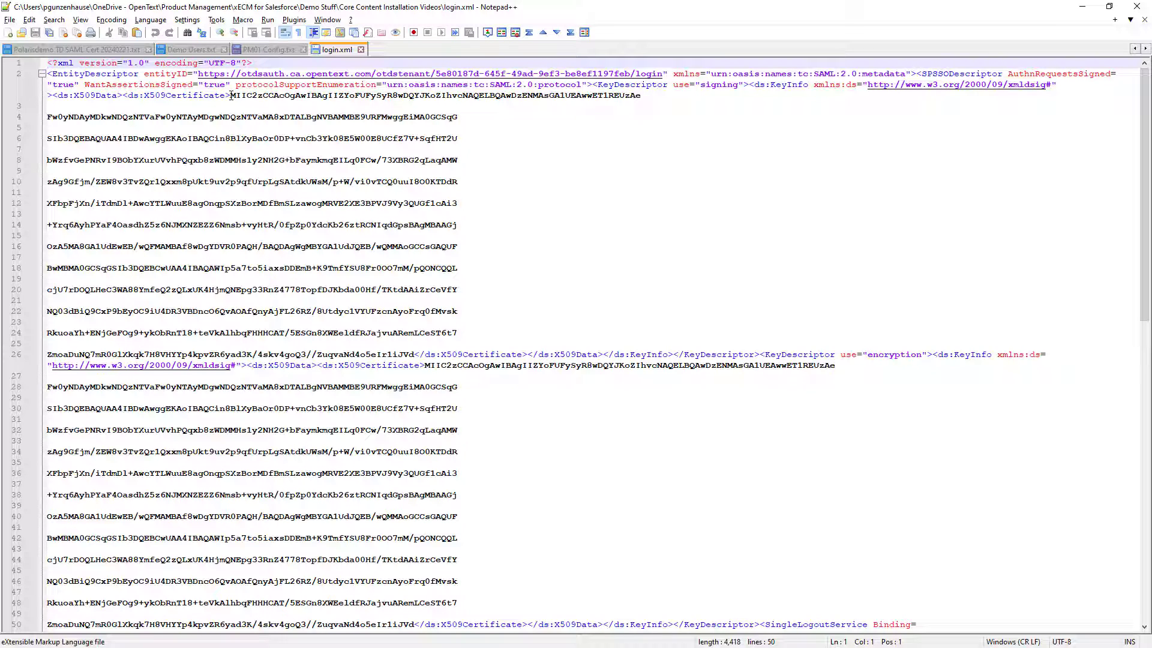
# Copy the signing X509Certificate content from login.xml into a new text file, leaving two blank lines above it
pyautogui.moveTo(230, 96); pyautogui.dragTo(414, 355)
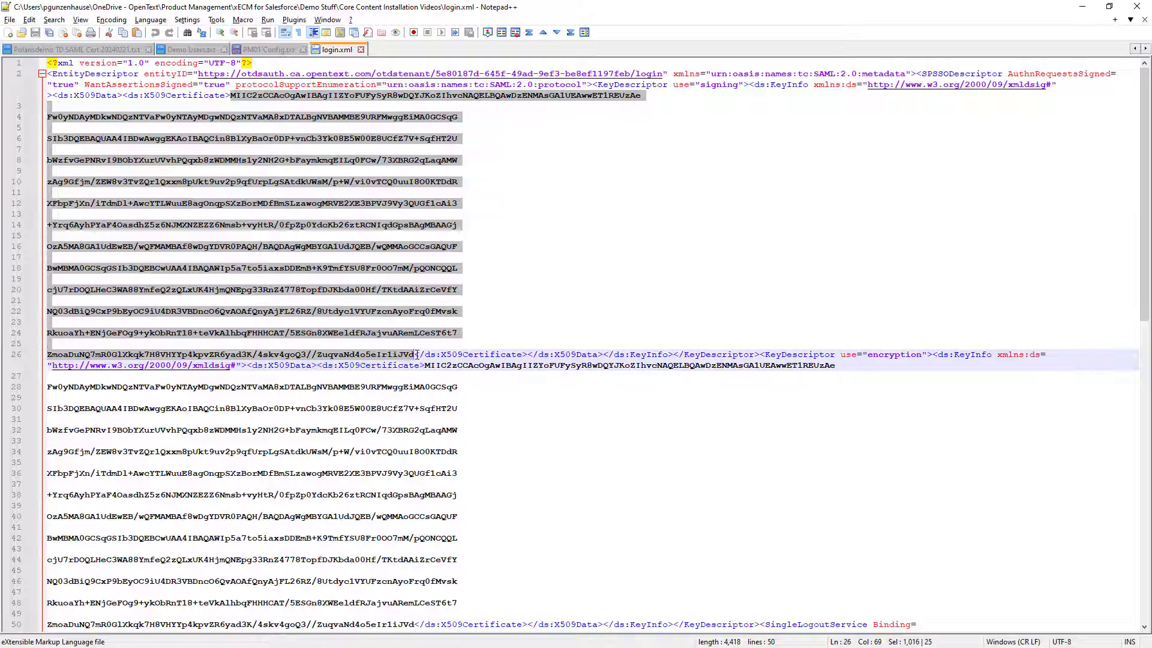
pyautogui.hotkey('ctrl', 'n')
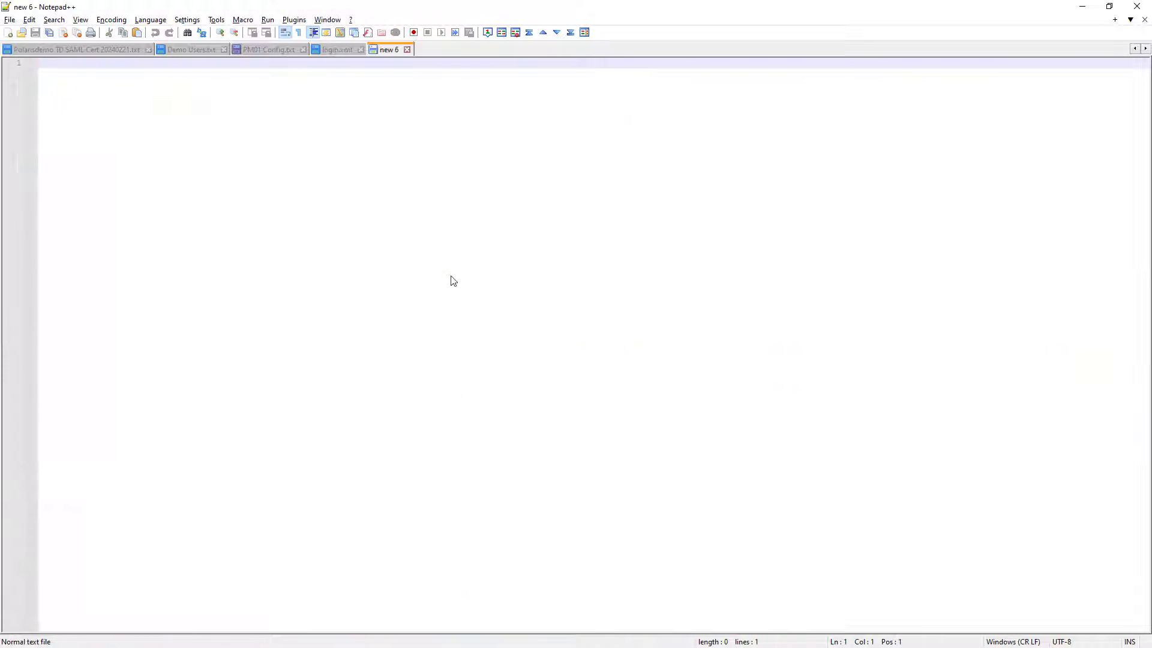
pyautogui.press('Return')
pyautogui.press('Return')
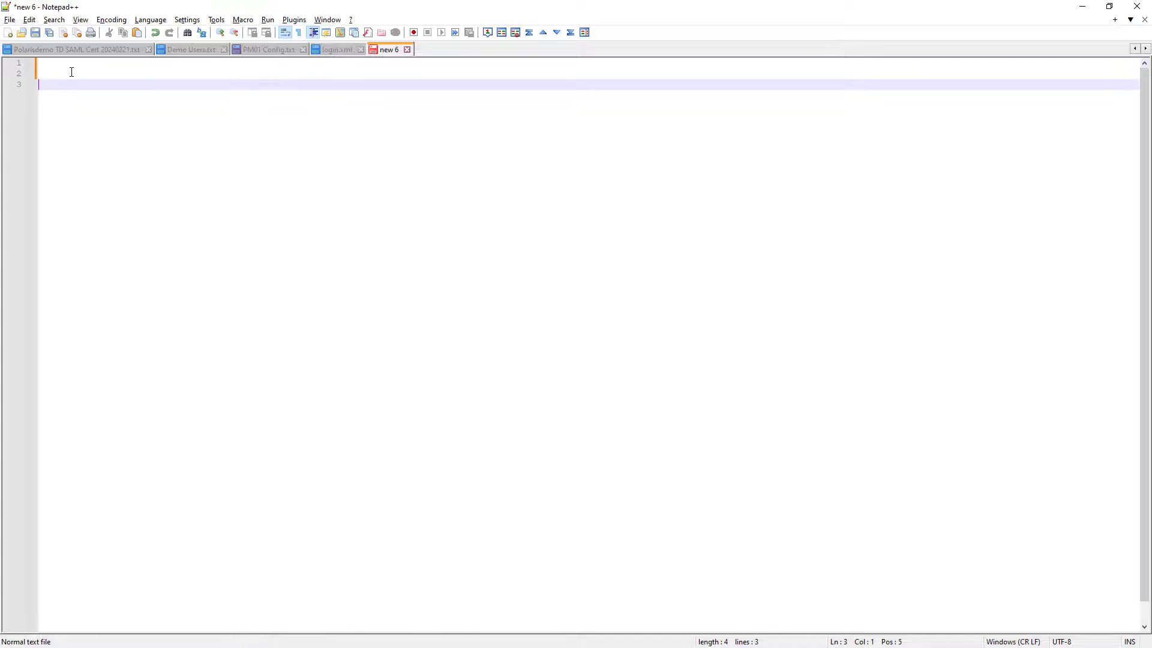
pyautogui.write('MIIC2zCCAcOgAwIBAgIIZYoFUFySyR8wDQYJKoZIhvcNAQELBQAwDzENMAsGA1UEAwwET1REUzAe  Fw0yNDAyMDkwNDQzNTVaFw0yNTAyMDgwNDQzNTVaMA8xDTALBgNVBAMMBE9URFMwggEiMA0GCSqG  SIb3DQEBAQUAA4IBDwAwggEKAoIBAQCin8BlXyBaOr0DP+vnCb3Yk08E5W00E8UCfZ7V+SqfHT2U  bWzfvGePNRvI9BObYXurUVvhPQqxb8zWDMMHs1y2NH2G+bFaymkmqEILq0FCw/73XBRG2qLaqAMW  zAg9Gfjm/ZEW8v3TvZQr1Qxxm8pUkt9uv2p9qfUrpLgSAtdkUWsM/p+W/vi0vTCQ0uuI8O0KTDdR  XFbpFjXn/iTdmDl+AwcYTLWuuE8agOnqpSXzBorMDfBmSLzawogMRVE2XE3BPVJ9Vy3QUGf1cAi3  +Yrq6AyhPYaF4OasdhZ5z6NJMXNZEZZ6Nmsb+vyHtR/0fpZp0YdcKb26ztRCNIqdGpsBAgMBAAGj  OzA5MA8GA1UdEwEB/wQFMAMBAf8wDgYDVR0PAQH/BAQDAgWgMBYGA1UdJQEB/wQMMAoGCCsGAQUF  BwMBMA0GCSqGSIb3DQEBCwUAA4IBAQAWIp5a7to5iaxsDDEmB+K9TmfYSU8Fr0OO7mM/pQONCQQL  cjU7rDOQLHeC3WA88YmfeQ2zQLxUK4HjmQNEpg33RnZ4778TopfDJKbda00Hf/TKtdAAiZrCeVfY  NQ03dBiQ9CxP9bEyOC9iU4DR3VBDncO6QvAOAfQnyAjFL26RZ/8UtdyclVYUFzcnAyoFrq0fMvsk  RkuoaYh+ENjGeFOg9+ykObRnT18+teVkAlhbqFHHHCAT/5ESGn8XWEeldfRJajvuARemLCeST6t7  ZmoaDuNQ7mR0GlXkqk7H8VHYYp4kpvZR6yad3K/4skv4goQ3//ZuqvaNd4o5eIr1iJVd')
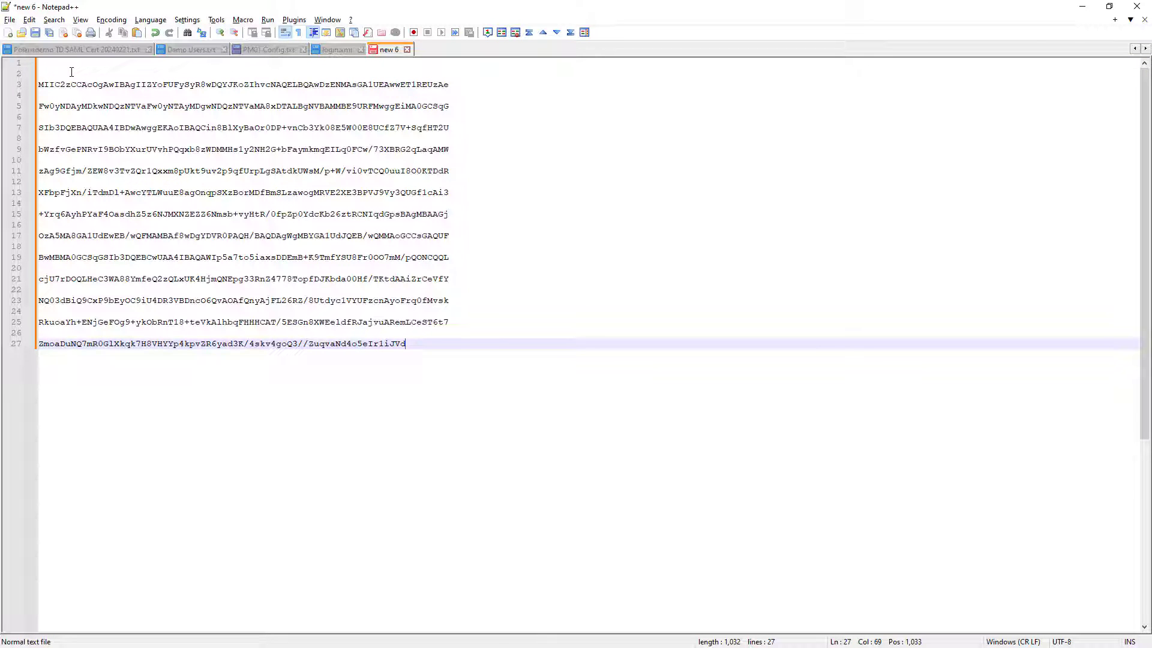
# Remove all line breaks within the pasted certificate text so it forms one continuous line, as the guide requires
pyautogui.hotkey('alt', 'Tab')
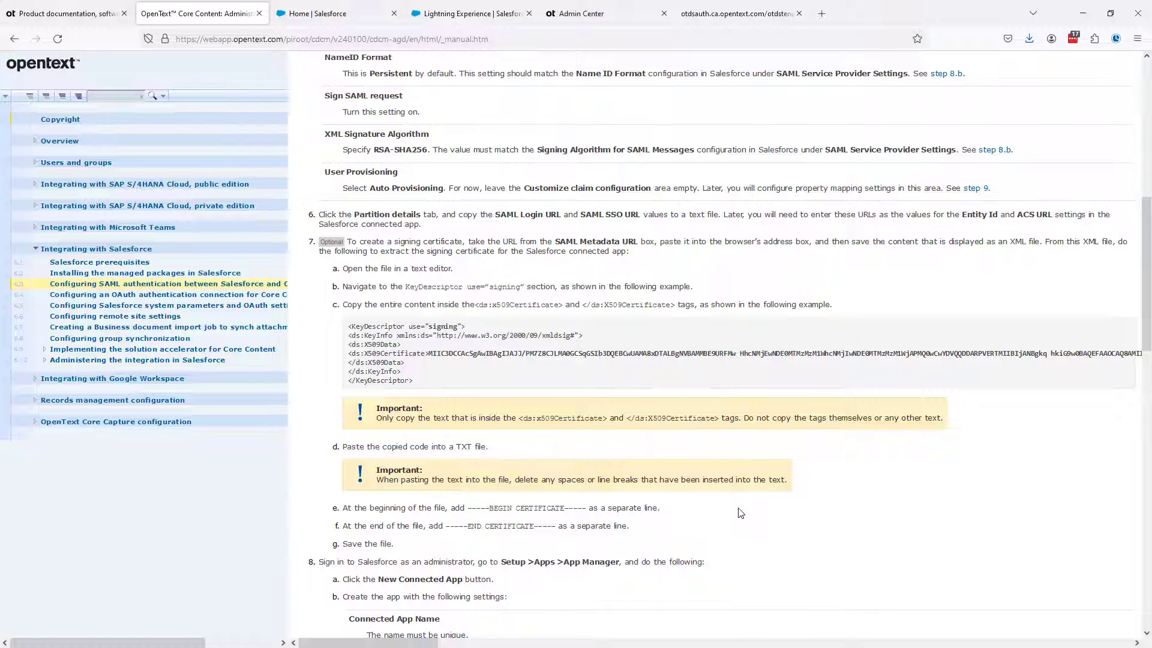
pyautogui.hotkey('alt', 'Tab')
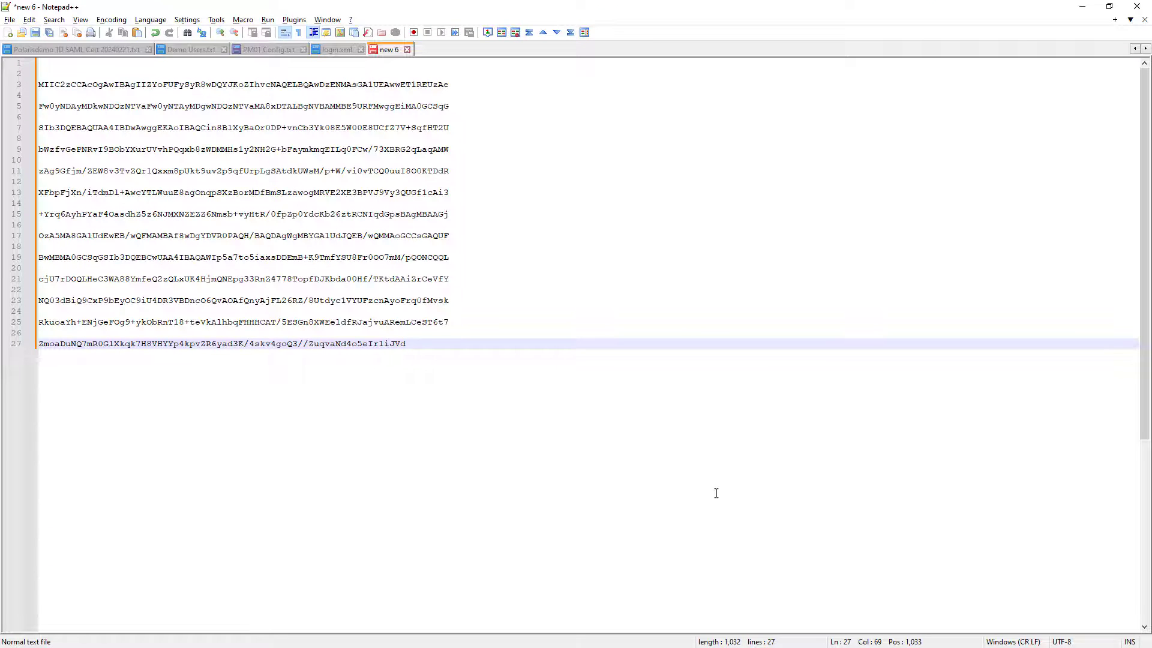
pyautogui.click(461, 316)
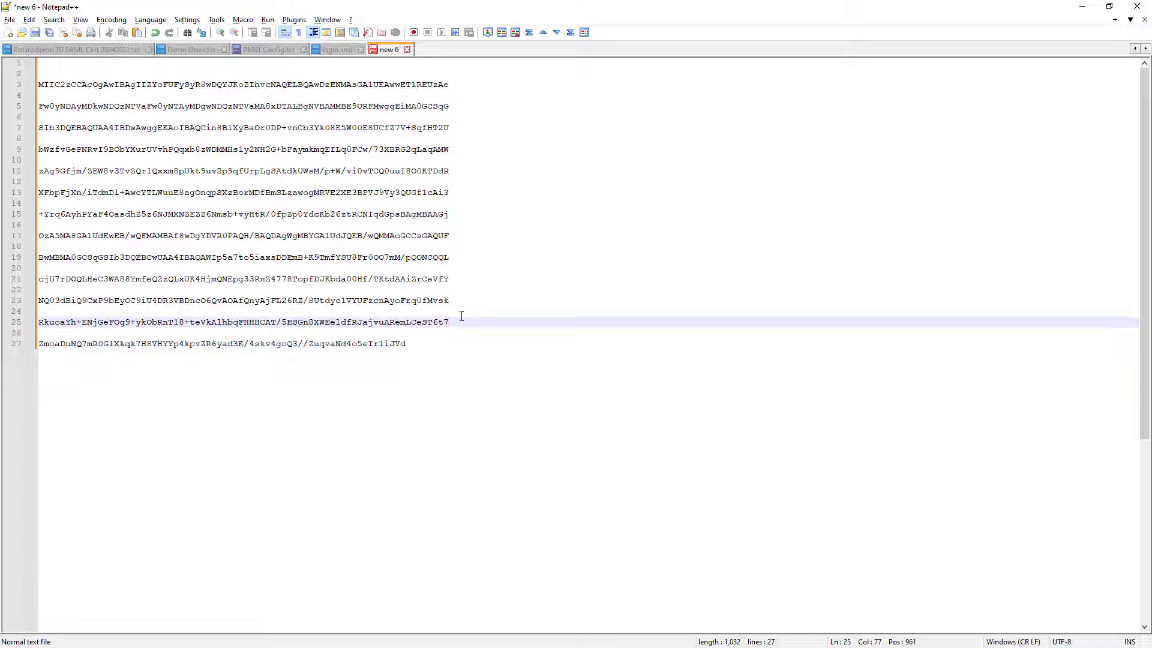
pyautogui.press('Delete')
pyautogui.press('Delete')
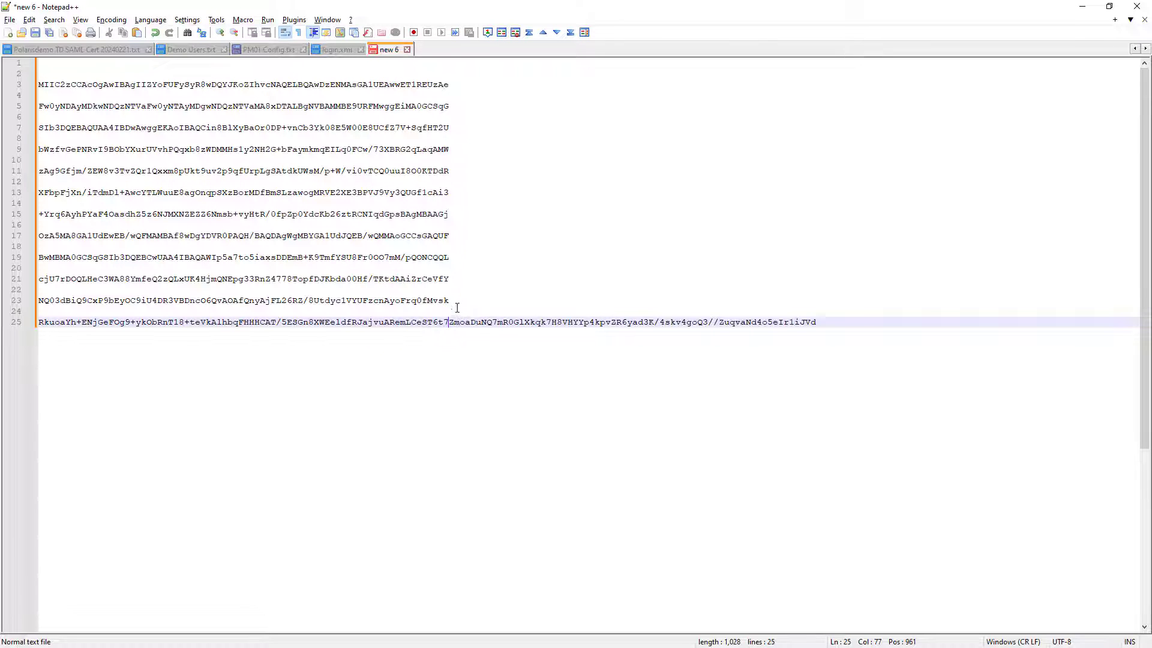
pyautogui.click(455, 297)
pyautogui.press('Delete')
pyautogui.press('Delete')
pyautogui.click(454, 278)
pyautogui.press('Delete')
pyautogui.press('Delete')
pyautogui.click(455, 252)
pyautogui.press('Delete')
pyautogui.press('Delete')
pyautogui.click(455, 235)
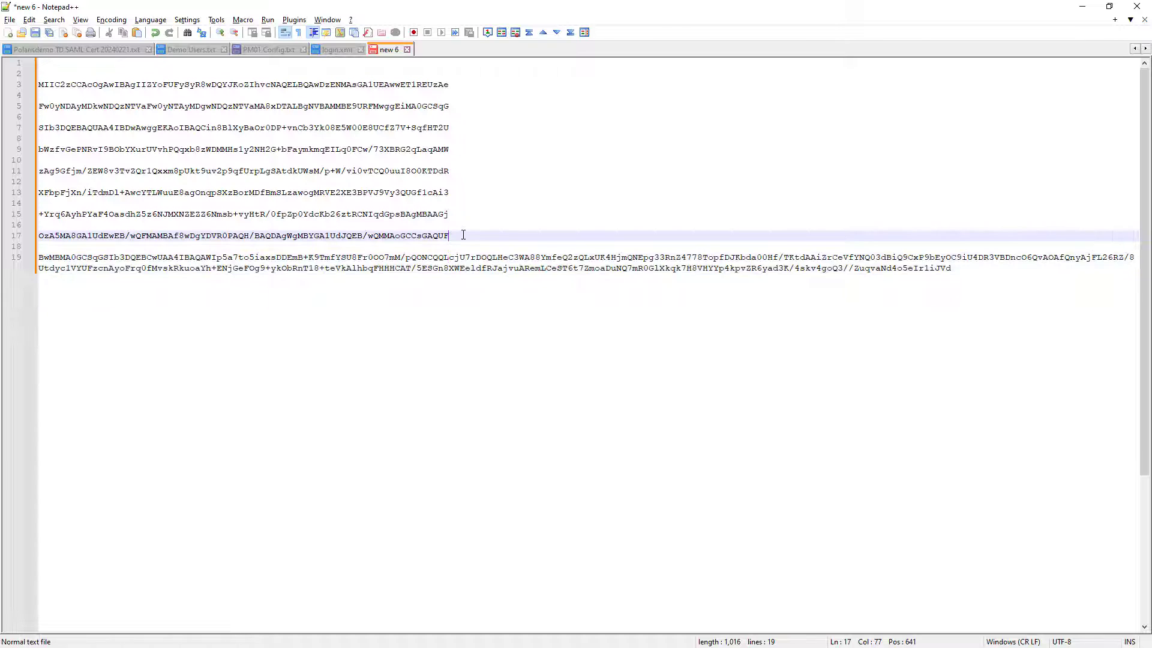
pyautogui.press('Delete')
pyautogui.press('Delete')
pyautogui.click(460, 214)
pyautogui.press('Delete')
pyautogui.press('Delete')
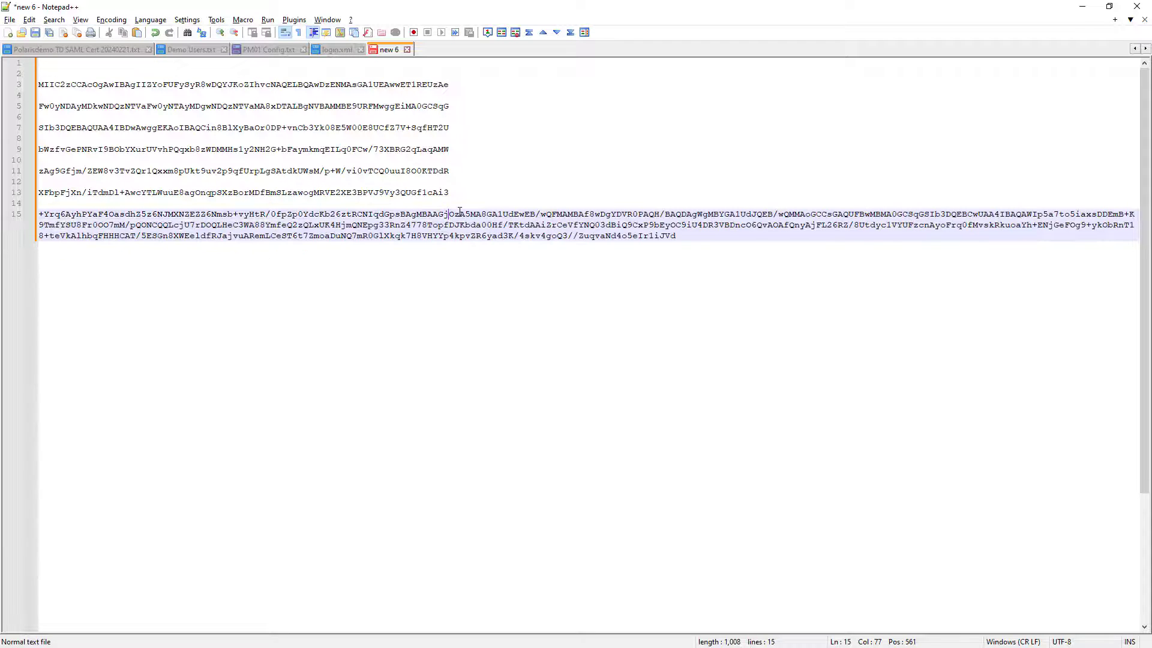
pyautogui.click(456, 192)
pyautogui.press('Delete')
pyautogui.press('Delete')
pyautogui.click(458, 167)
pyautogui.press('Delete')
pyautogui.press('Delete')
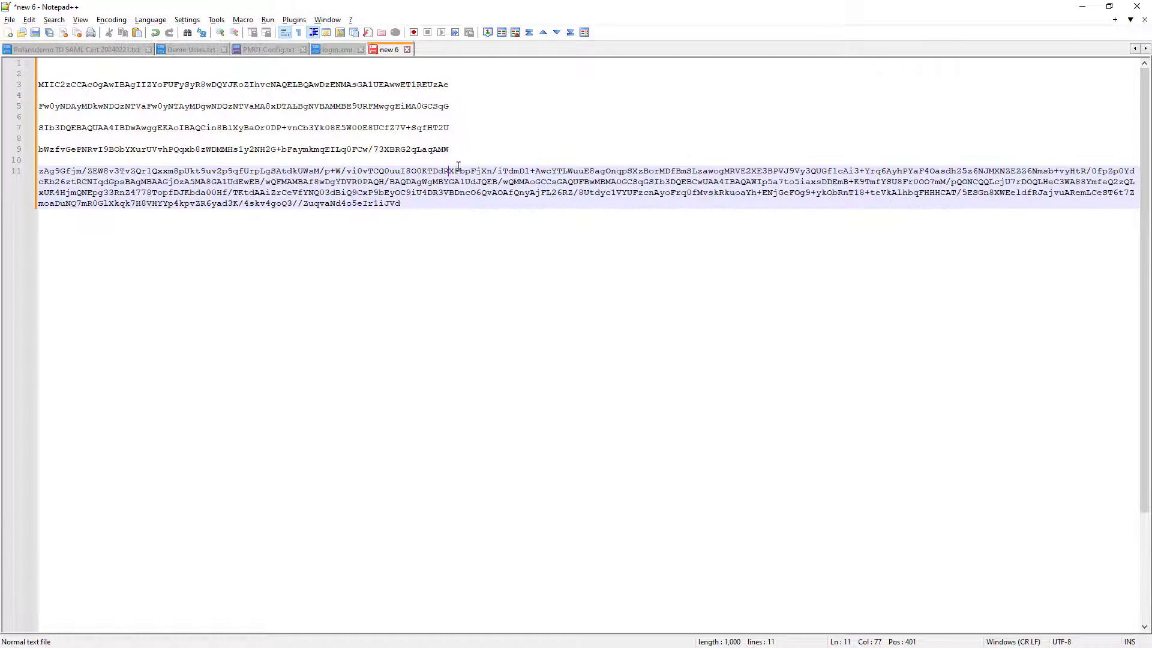
pyautogui.click(457, 150)
pyautogui.press('Delete')
pyautogui.press('Delete')
pyautogui.click(454, 128)
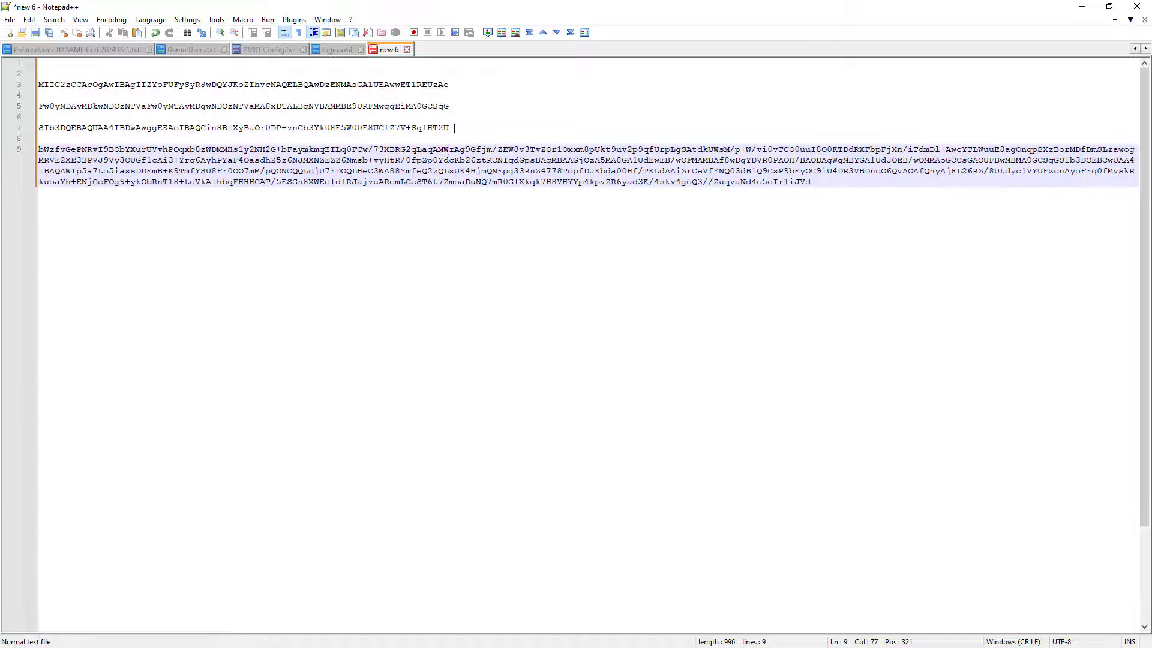
pyautogui.press('Delete')
pyautogui.press('Delete')
pyautogui.click(451, 106)
pyautogui.press('Delete')
pyautogui.press('Delete')
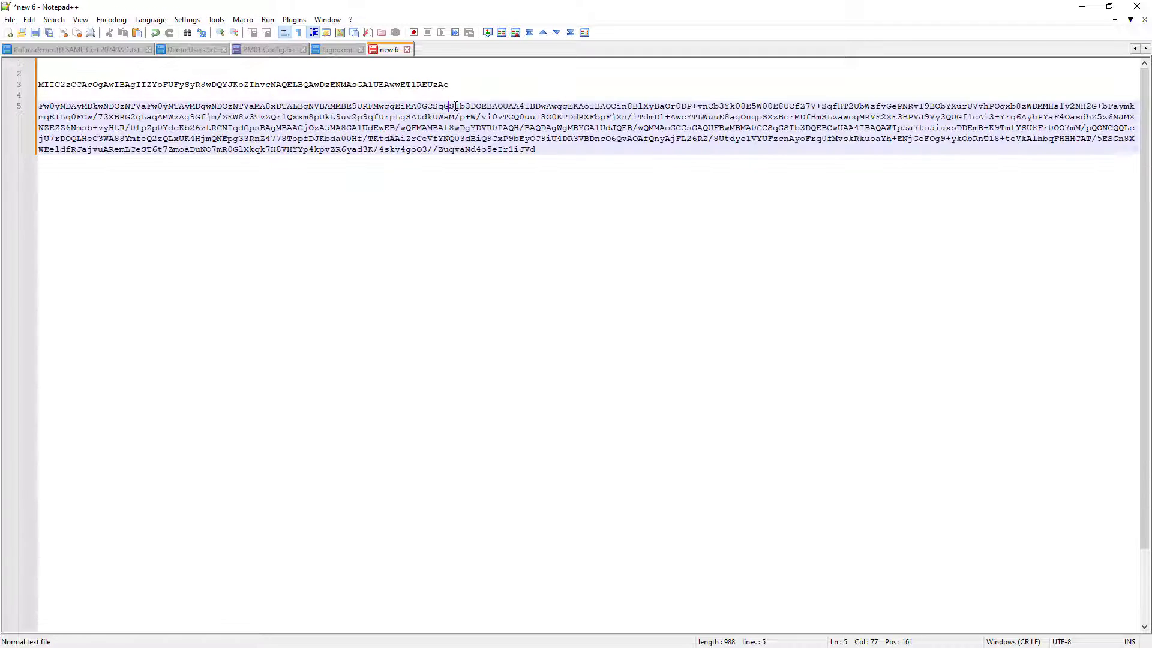
pyautogui.click(453, 84)
pyautogui.press('Delete')
pyautogui.press('Delete')
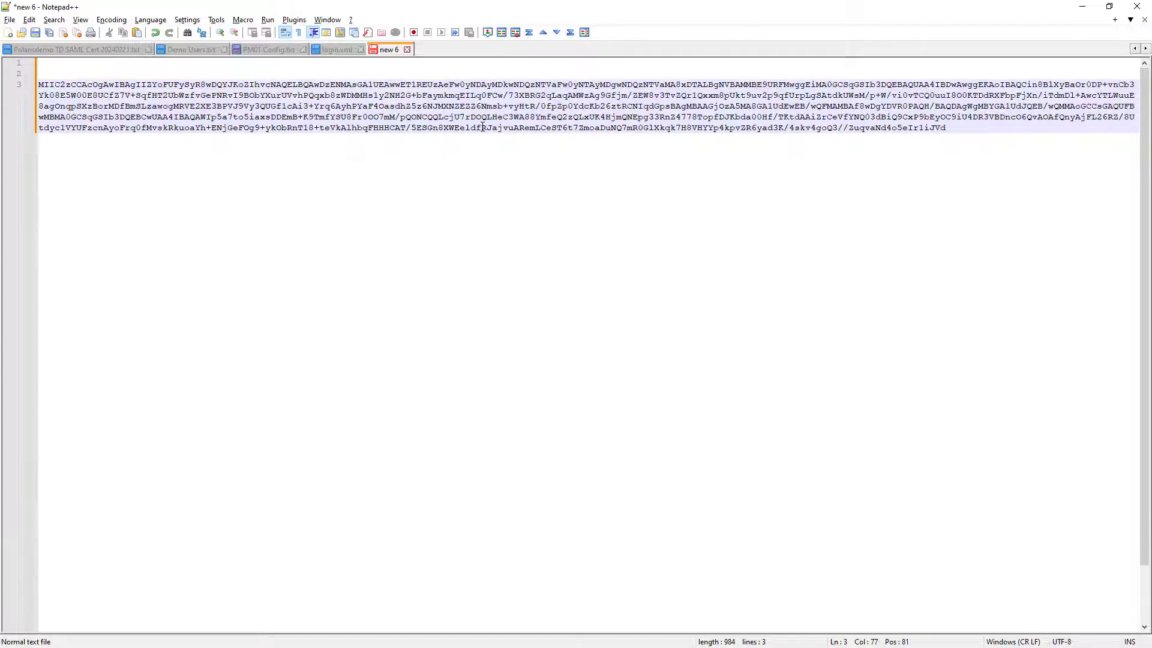
# Copy -----BEGIN CERTIFICATE----- from the guide onto its own line directly above the certificate text
pyautogui.hotkey('alt', 'Tab')
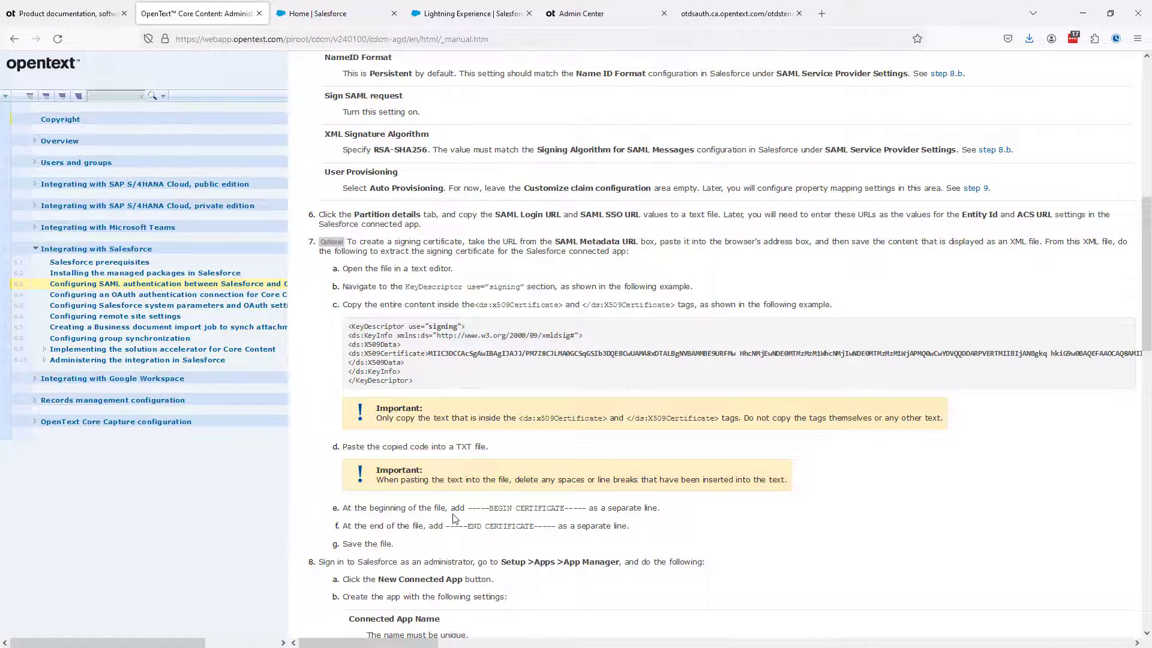
pyautogui.moveTo(469, 509); pyautogui.dragTo(586, 509)
pyautogui.hotkey('ctrl', 'c')
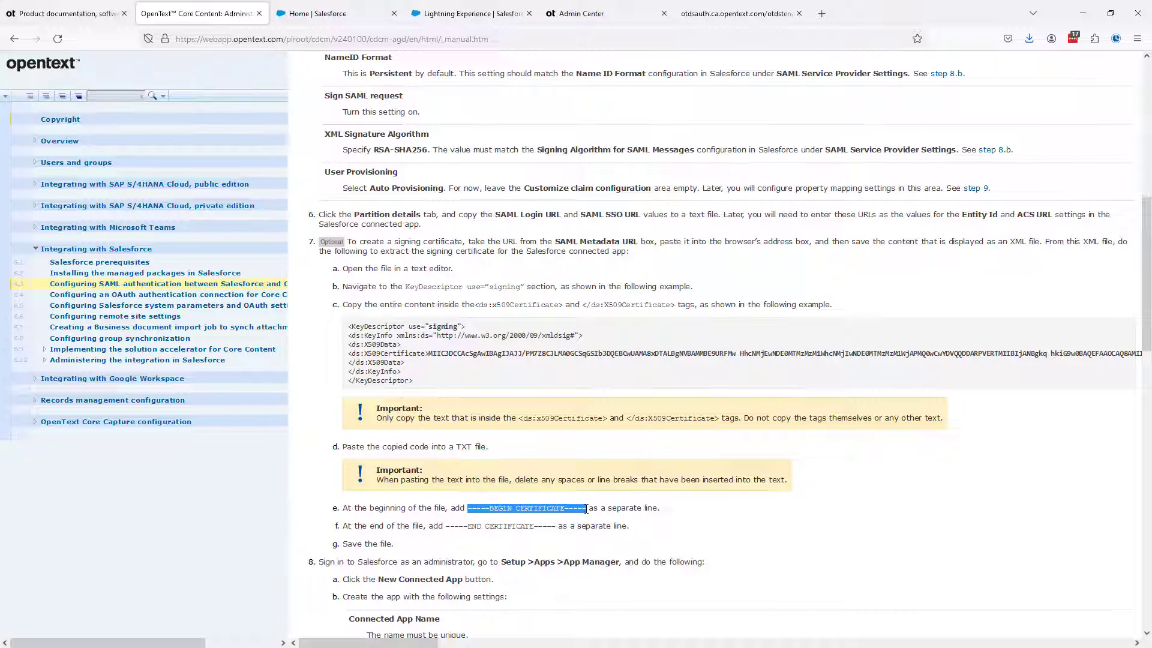
pyautogui.hotkey('alt', 'Tab')
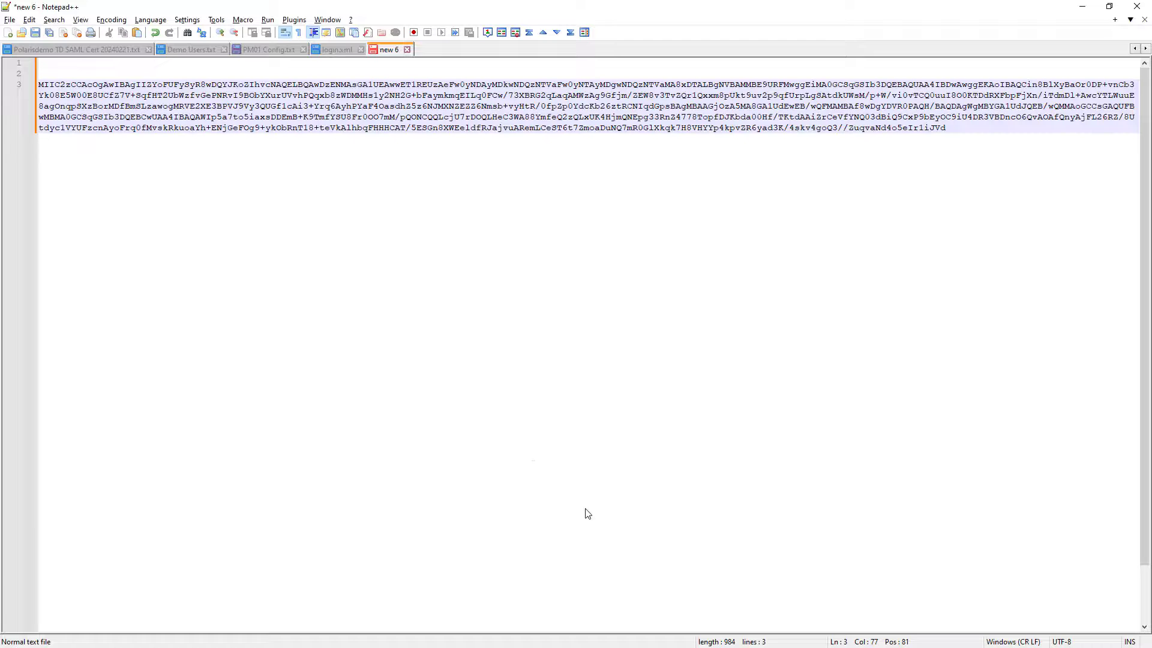
pyautogui.click(51, 67)
pyautogui.press('Return')
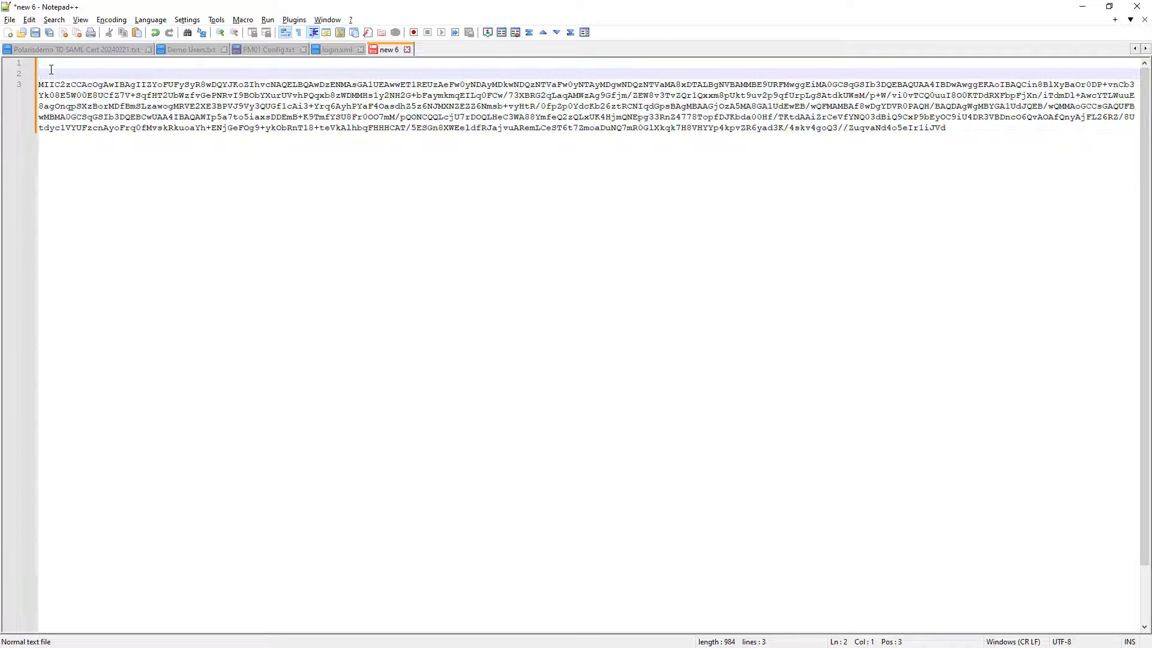
pyautogui.hotkey('ctrl', 'v')
# Copy -----END CERTIFICATE----- from the guide onto a separate line below the certificate text and delete the empty first line
pyautogui.hotkey('alt', 'Tab')
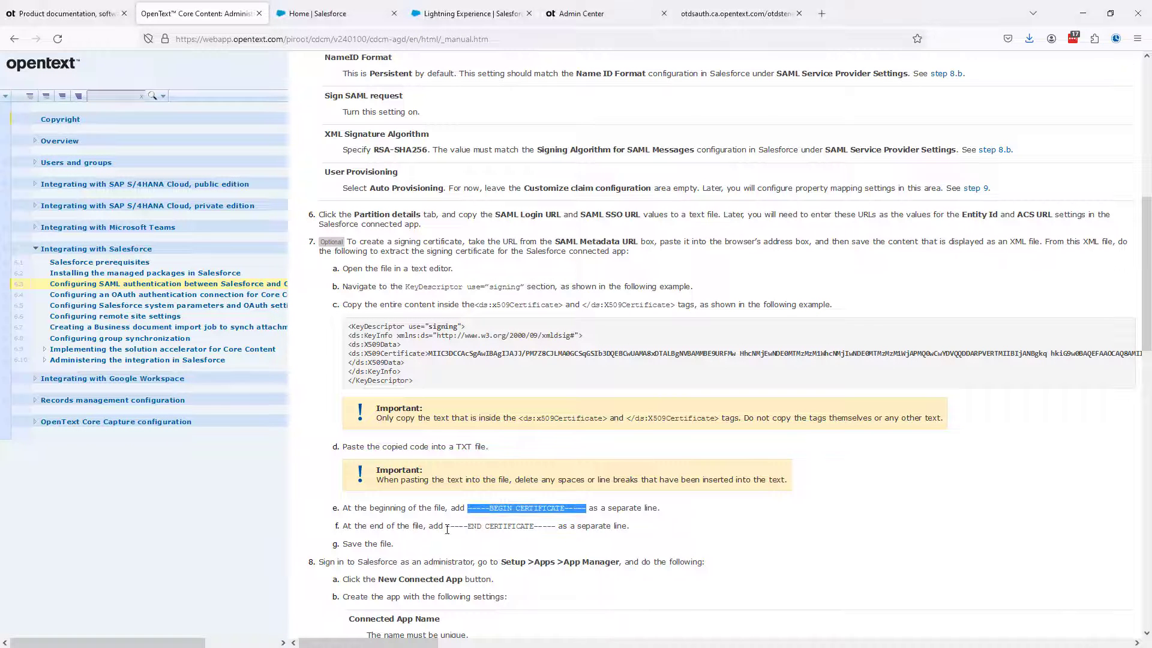
pyautogui.moveTo(447, 530); pyautogui.dragTo(557, 529)
pyautogui.hotkey('ctrl', 'c')
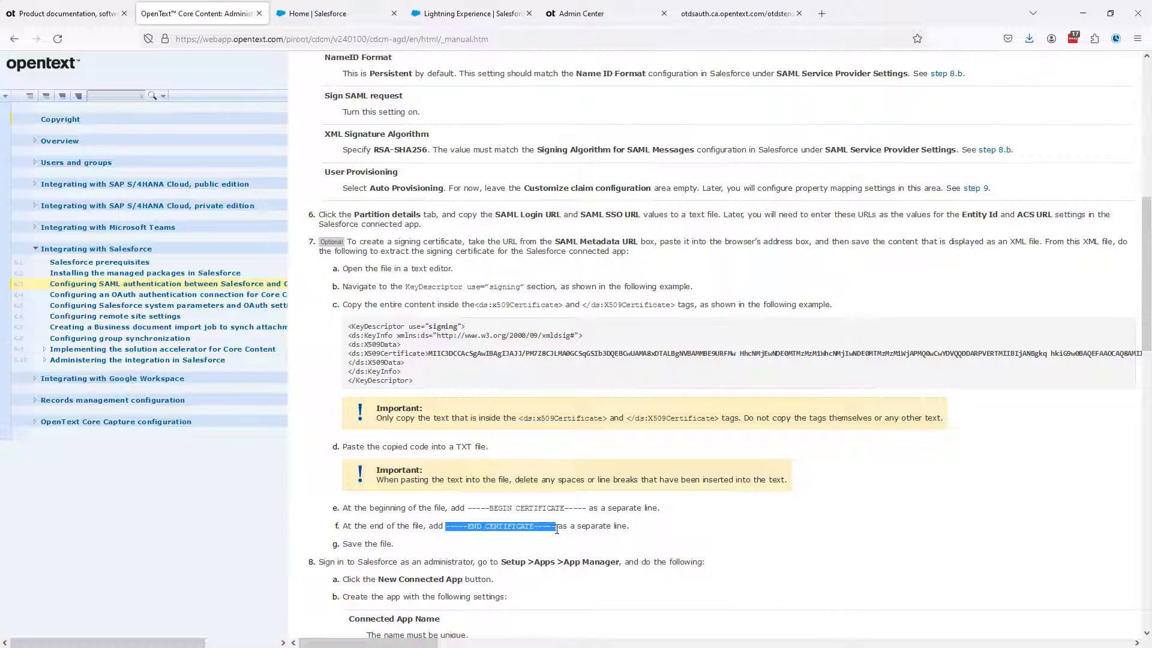
pyautogui.hotkey('alt', 'Tab')
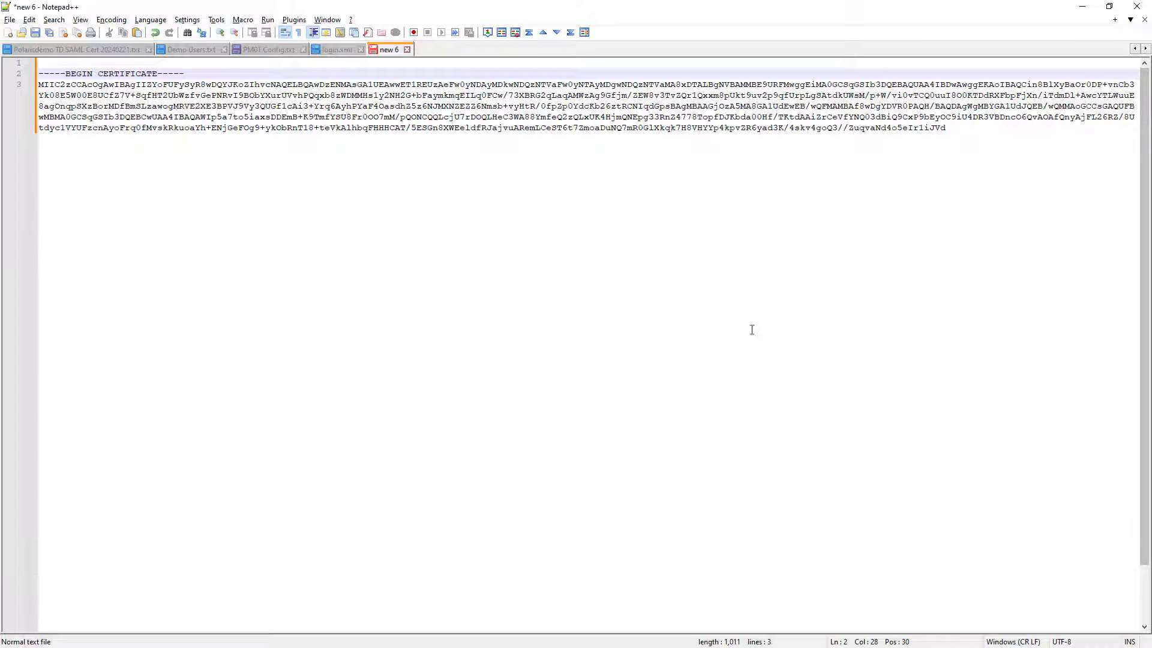
pyautogui.click(946, 128)
pyautogui.press('Return')
pyautogui.hotkey('ctrl', 'v')
pyautogui.click(44, 60)
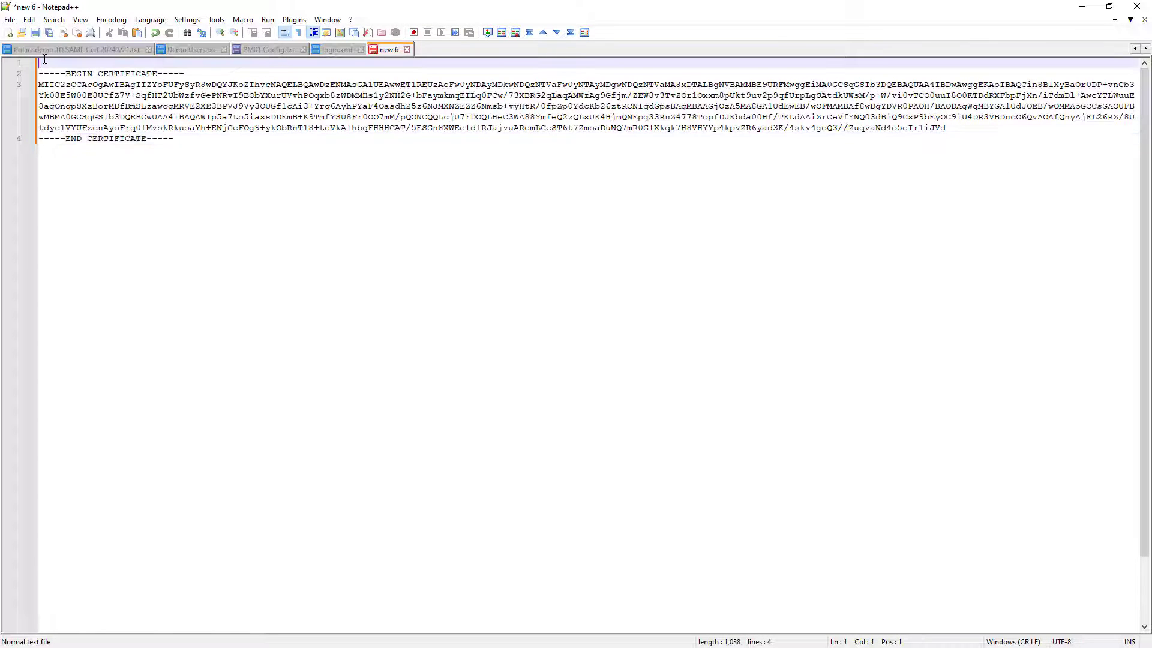
pyautogui.press('Delete')
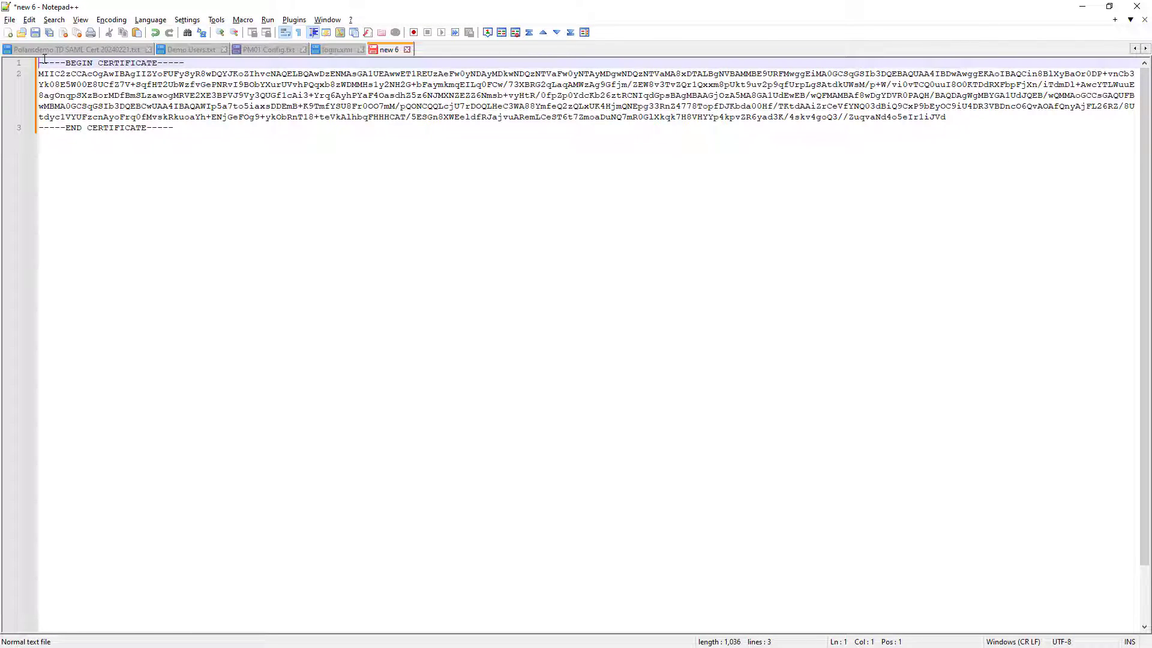
# Save the certificate text as PM01 Cert.txt in the Core Content Installation Videos folder
pyautogui.click(10, 20)
pyautogui.click(47, 127)
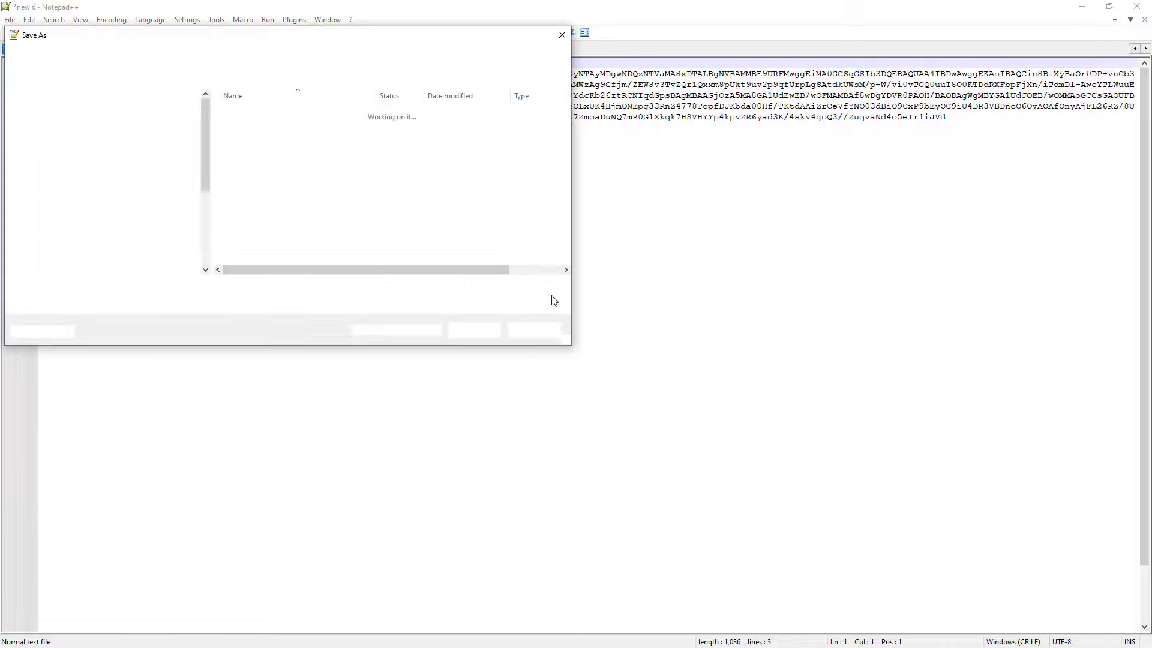
pyautogui.moveTo(270, 36); pyautogui.dragTo(545, 231)
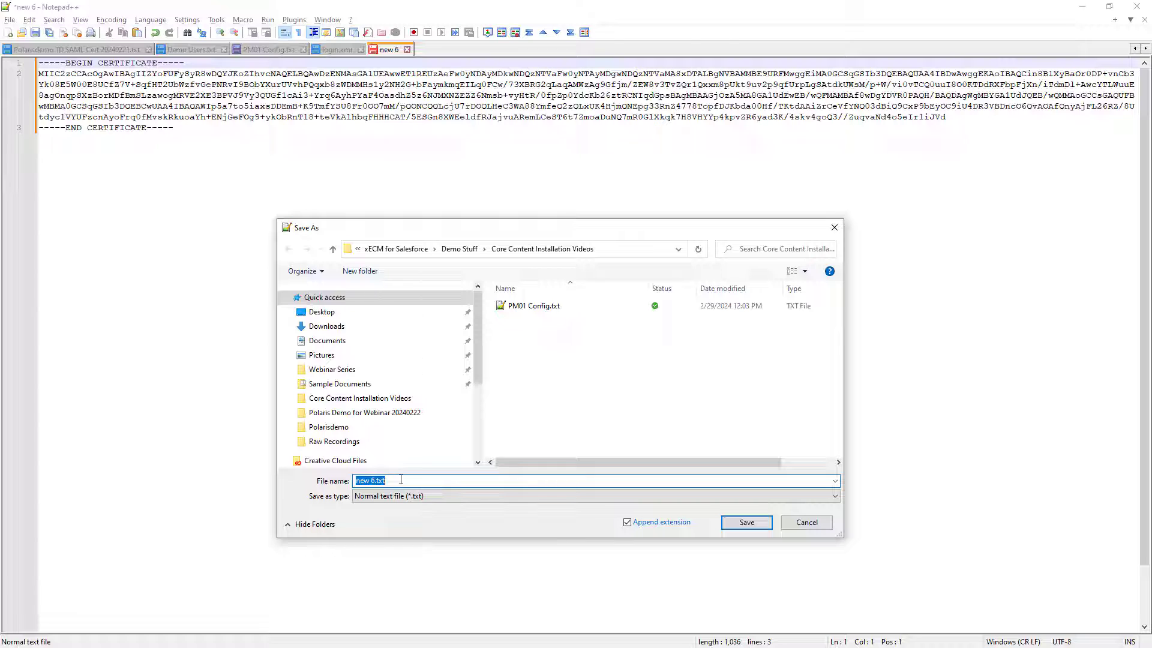
pyautogui.write('PM')
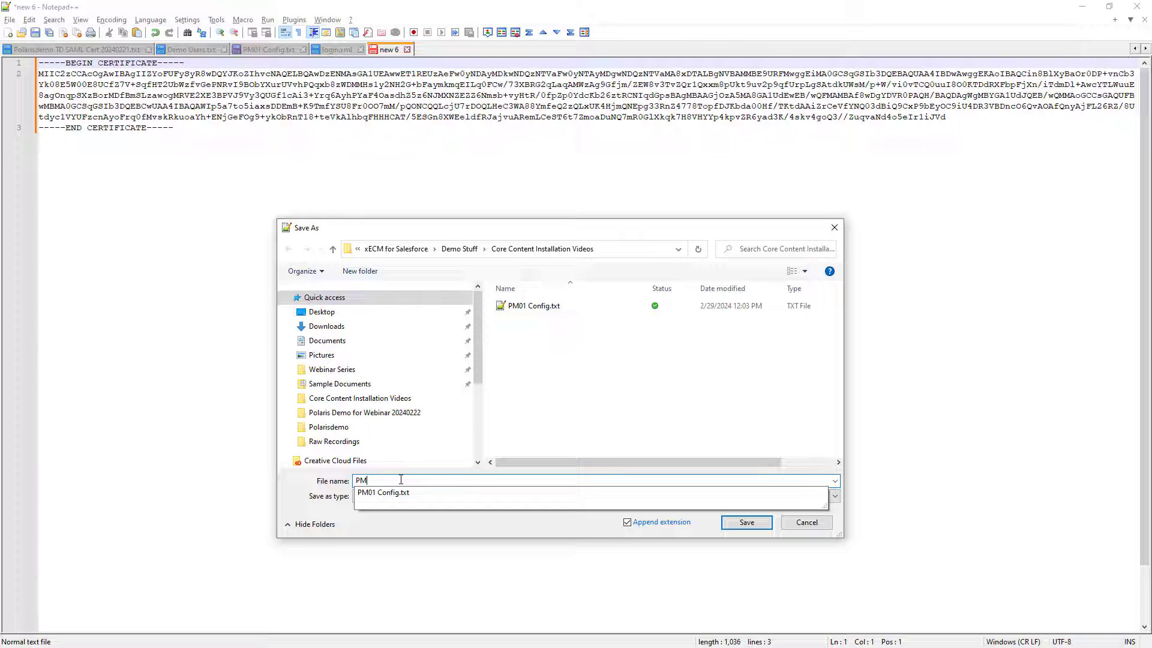
pyautogui.write('0')
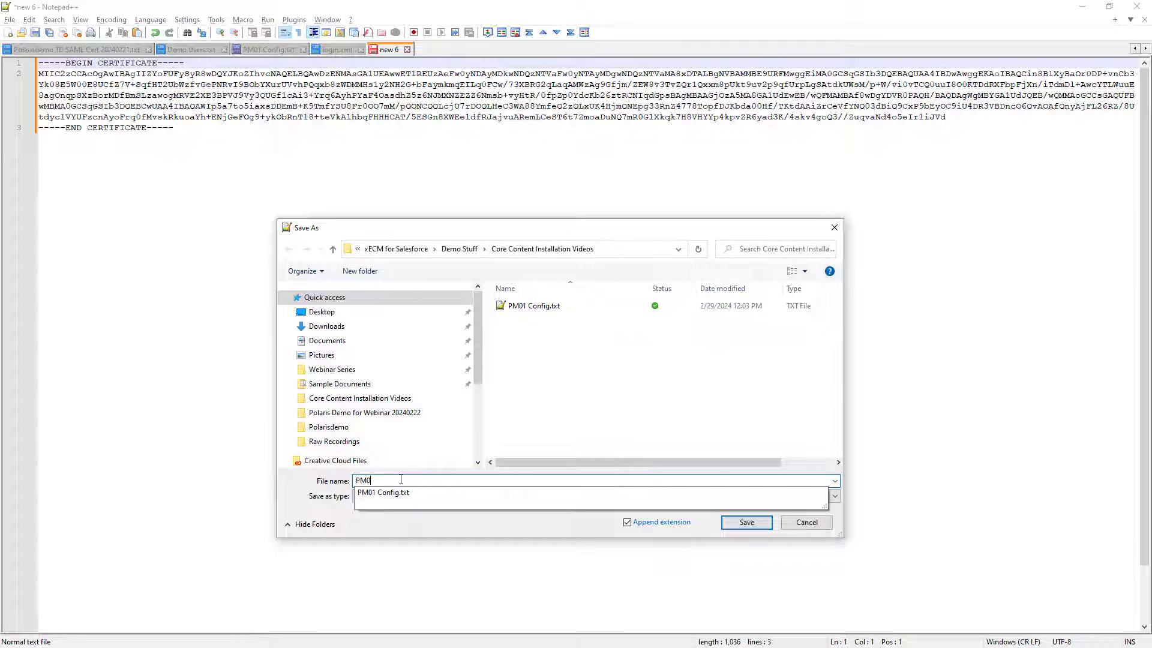
pyautogui.write('1 Cert.txt')
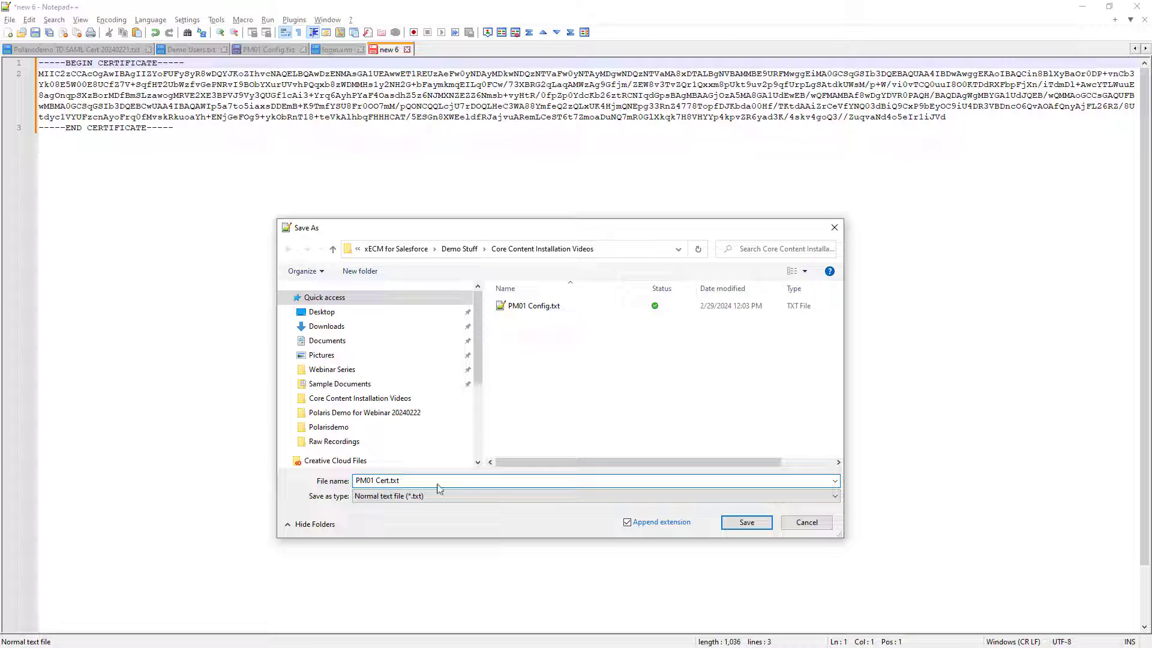
pyautogui.click(746, 523)
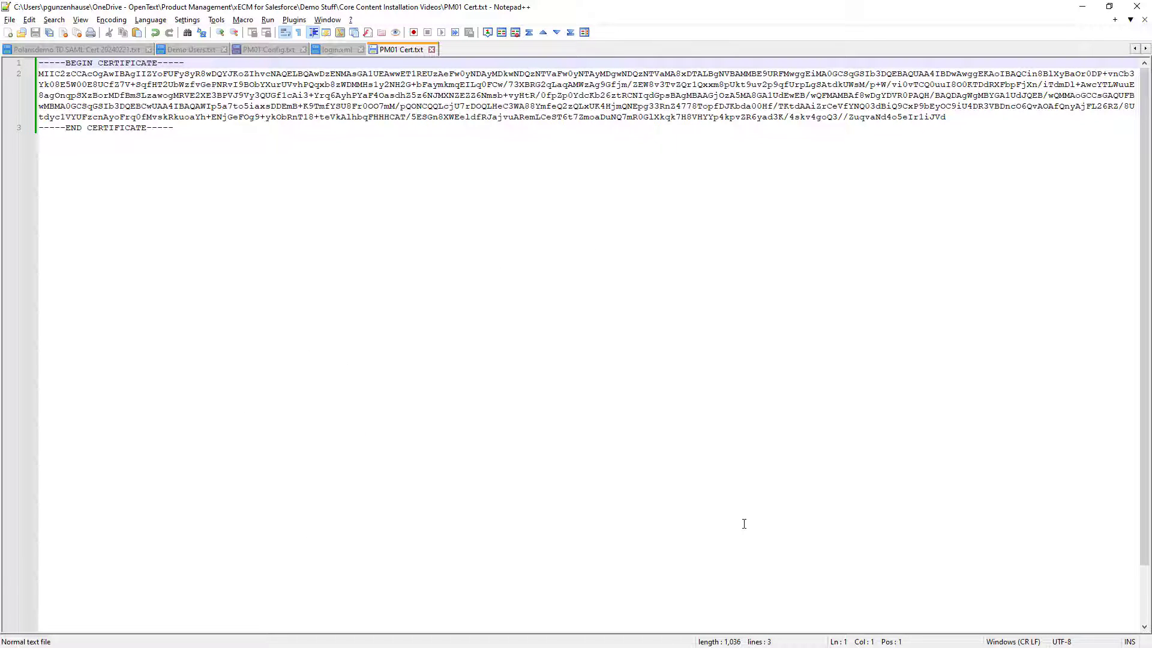
# Check the guide's connected app settings in step 8, and open the PM01_SAML connected app for editing from Salesforce's App Manager
pyautogui.doubleClick(765, 14)
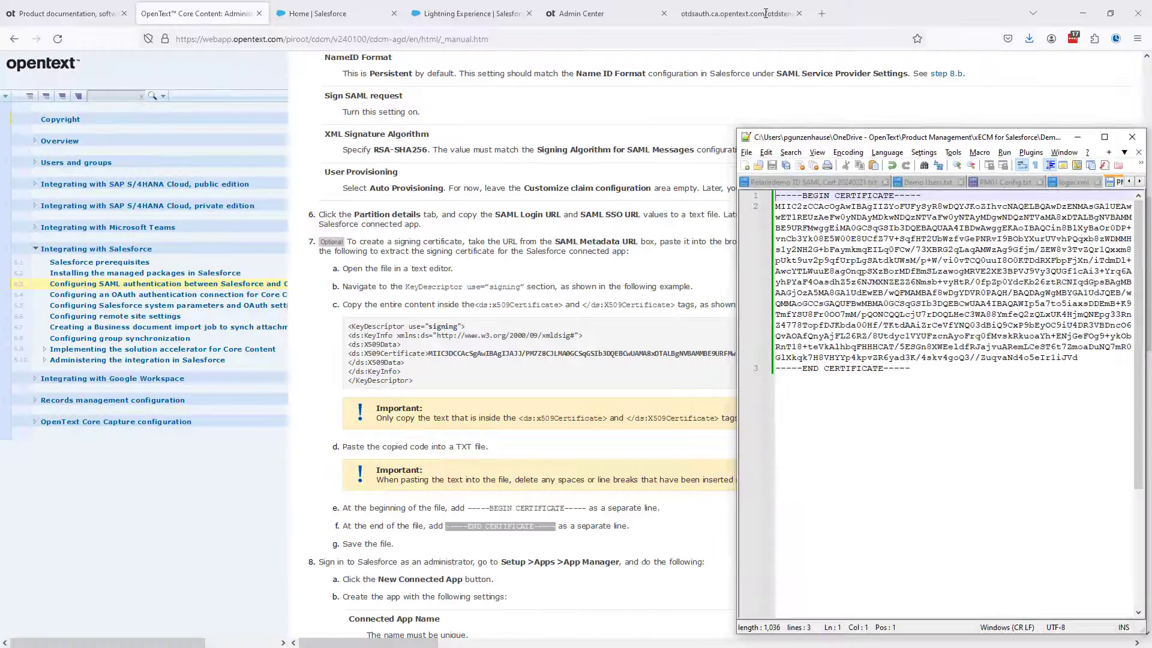
pyautogui.moveTo(972, 145); pyautogui.dragTo(0, 232)
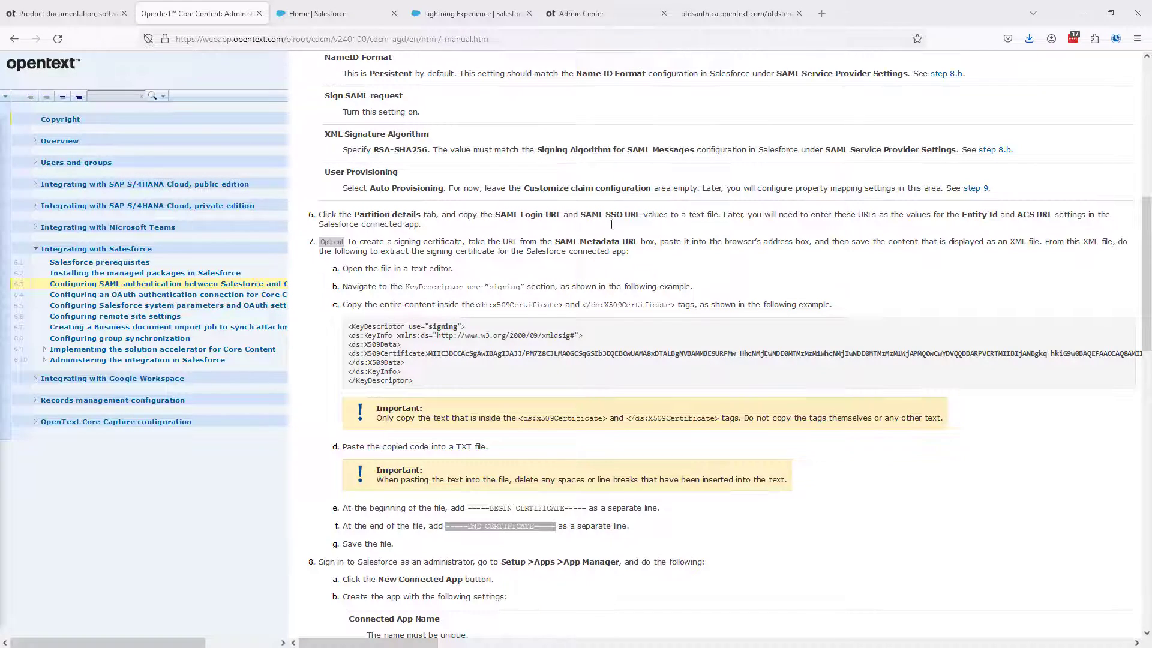
pyautogui.scroll(-4, 610, 209)
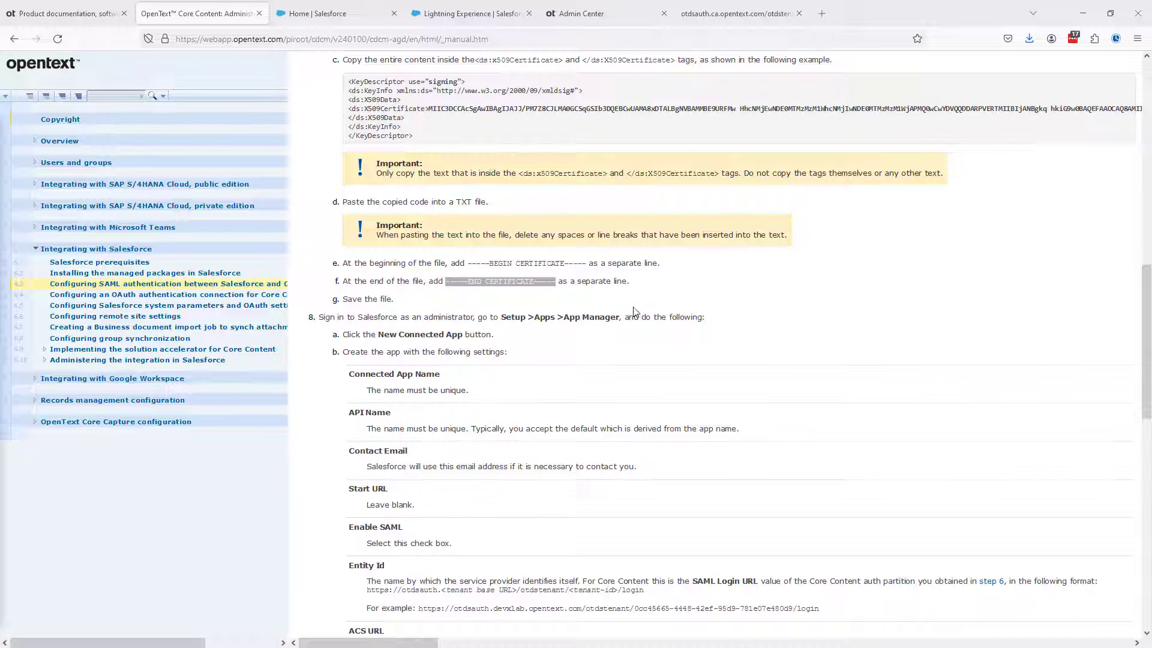
pyautogui.scroll(-1, 648, 309)
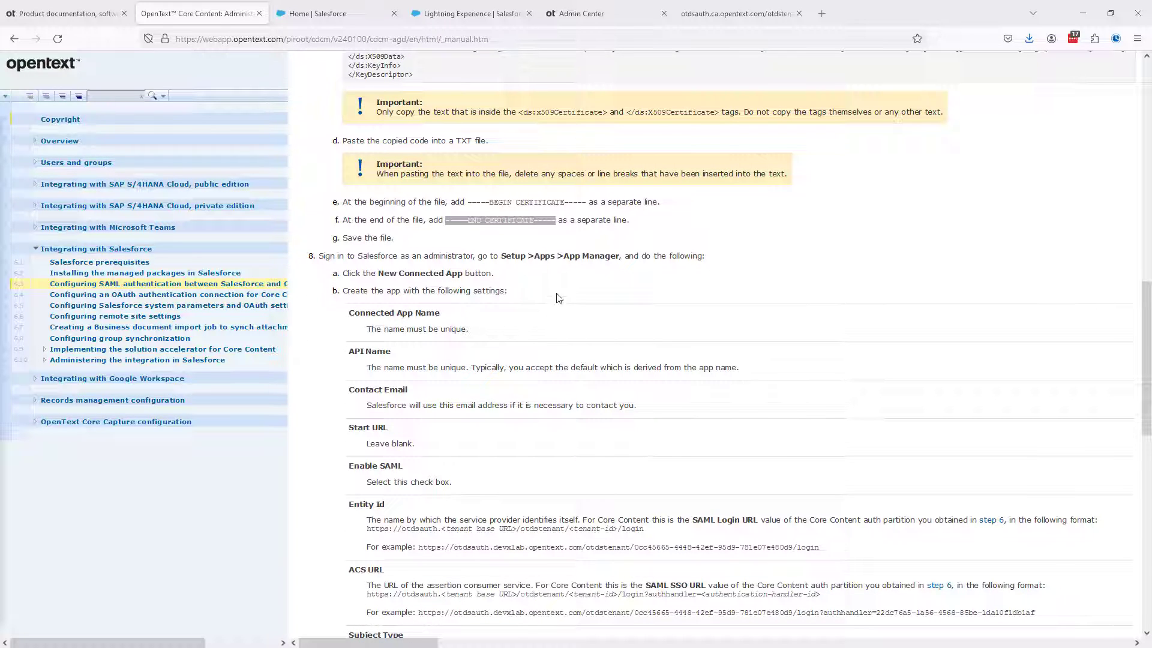
pyautogui.scroll(-2, 531, 290)
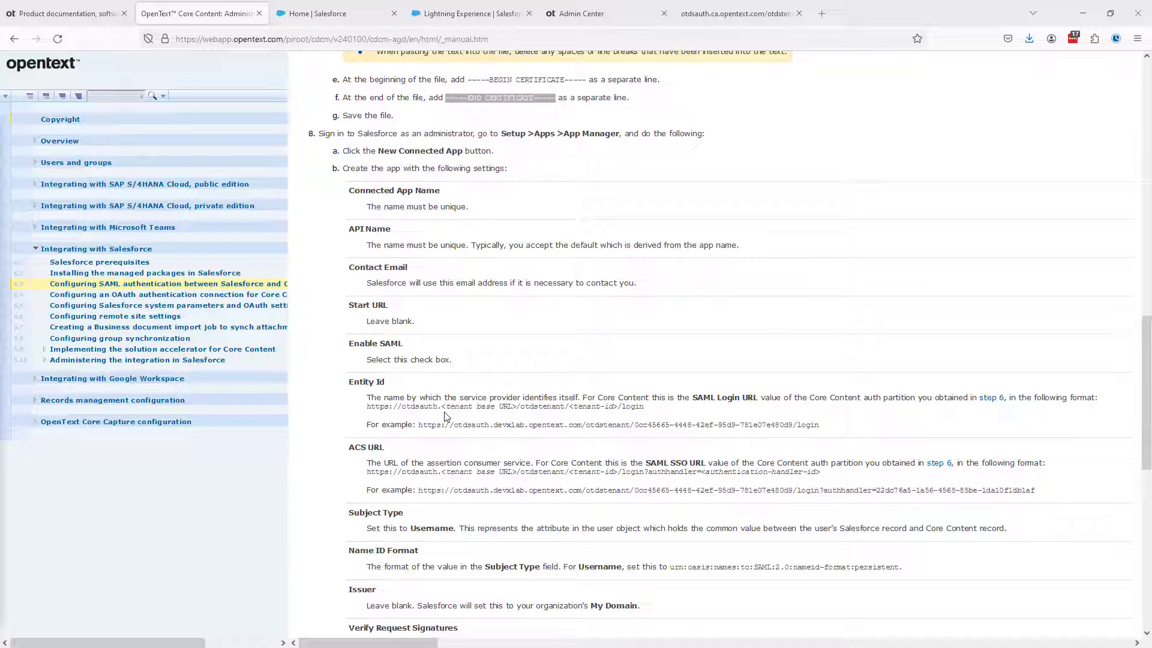
pyautogui.click(433, 15)
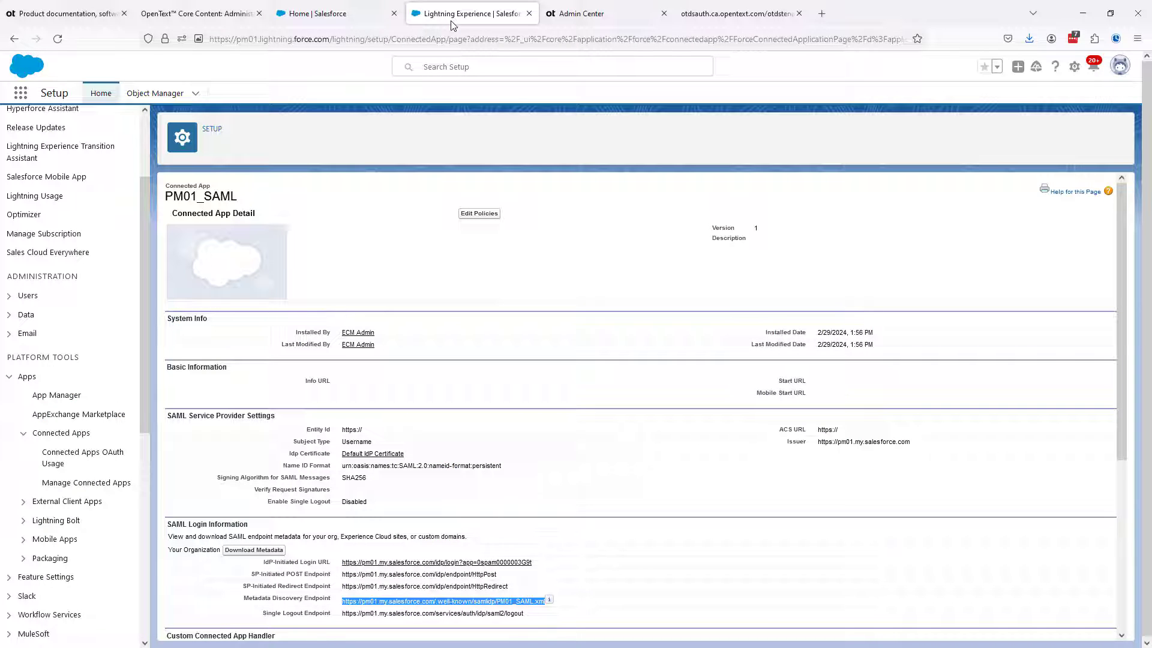
pyautogui.click(14, 40)
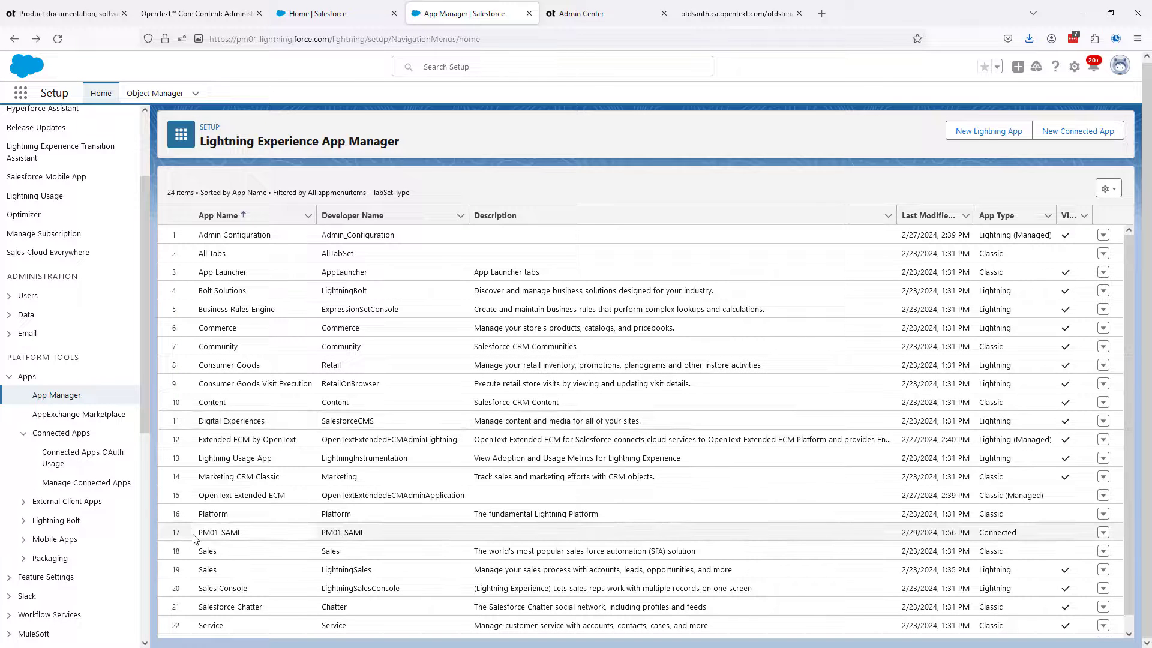
pyautogui.click(1103, 533)
pyautogui.click(1066, 576)
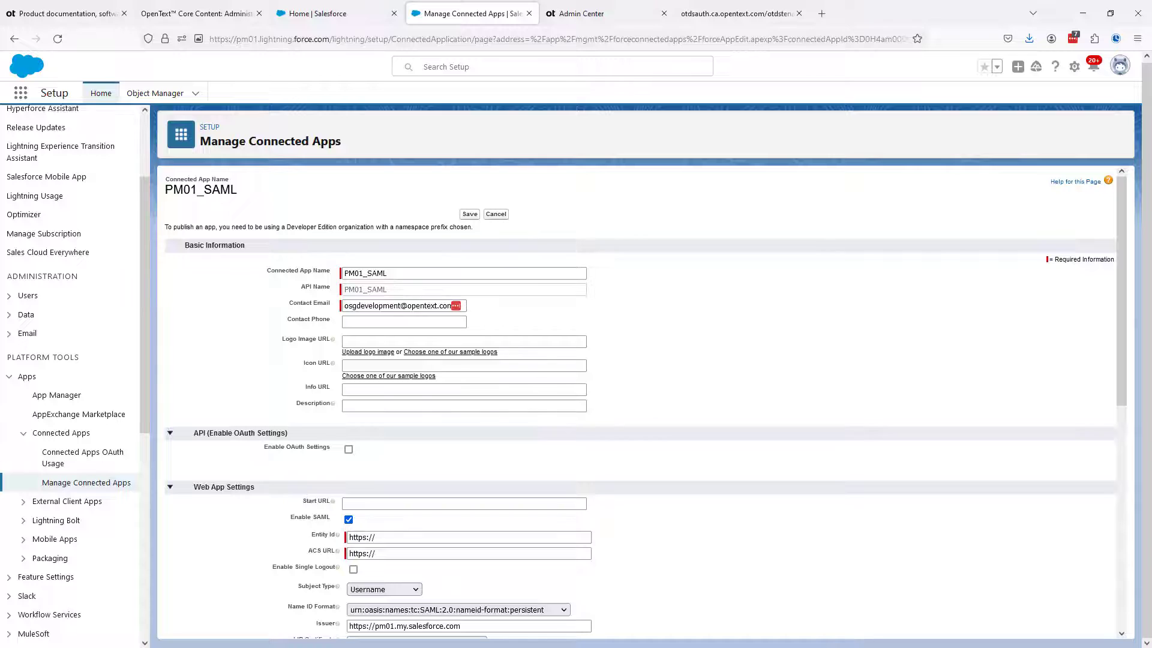
# Set the connected app's Entity Id to the SAML Login URL copied from PM01 Config.txt in Notepad++
pyautogui.moveTo(0, 192); pyautogui.dragTo(866, 83)
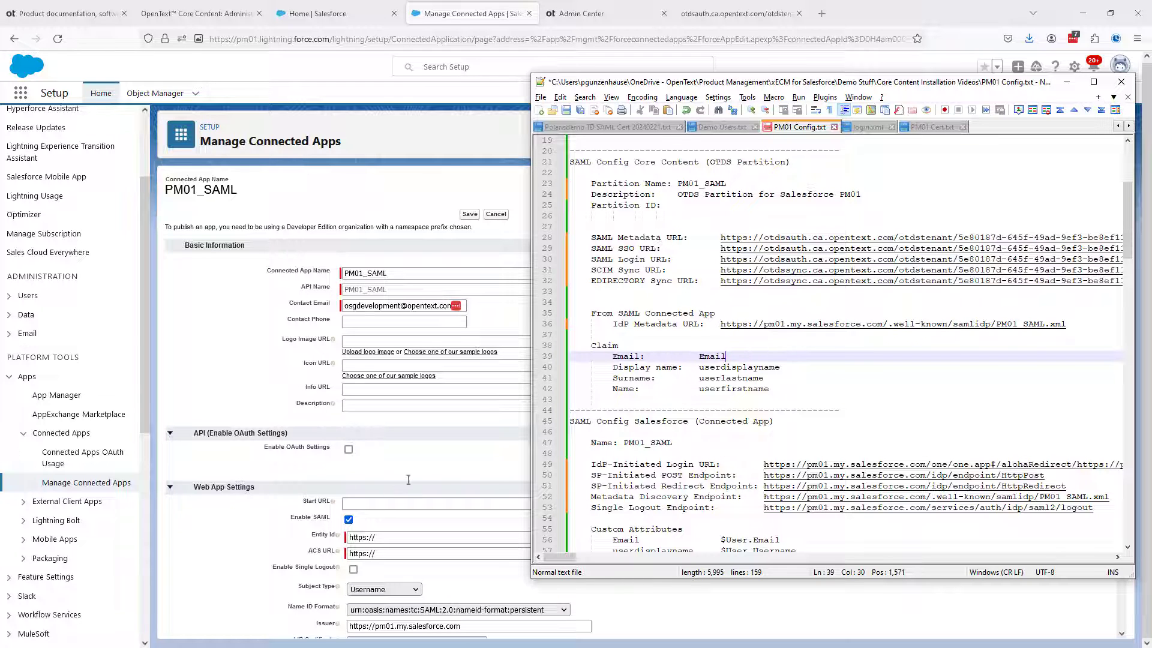
pyautogui.rightClick(723, 260)
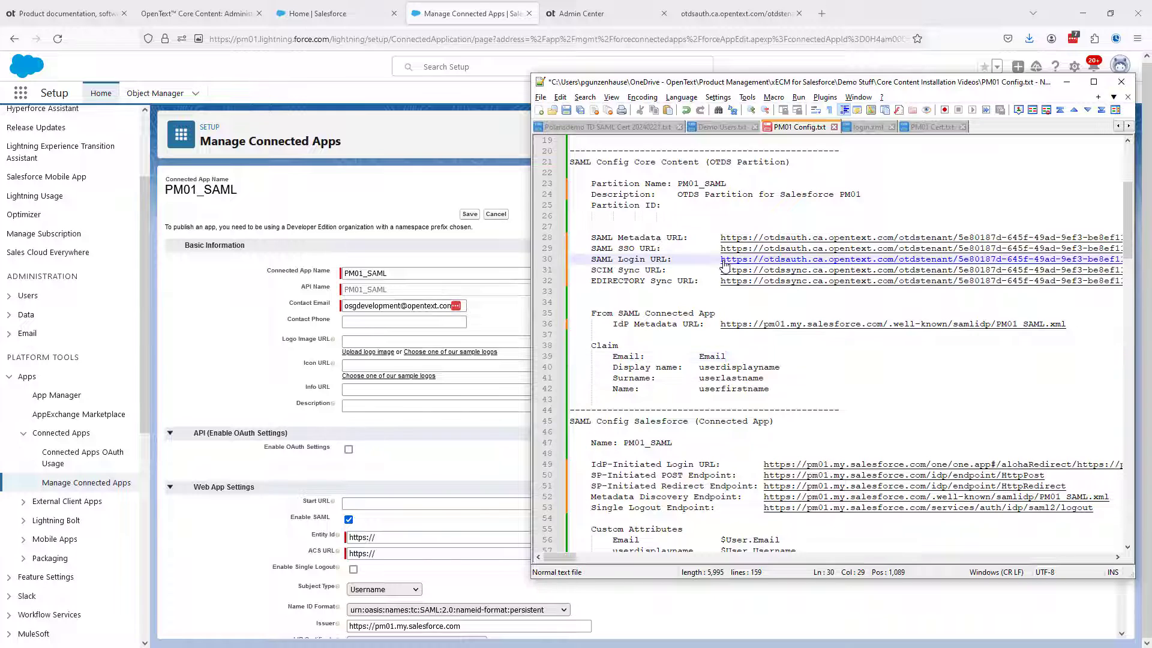
pyautogui.click(748, 282)
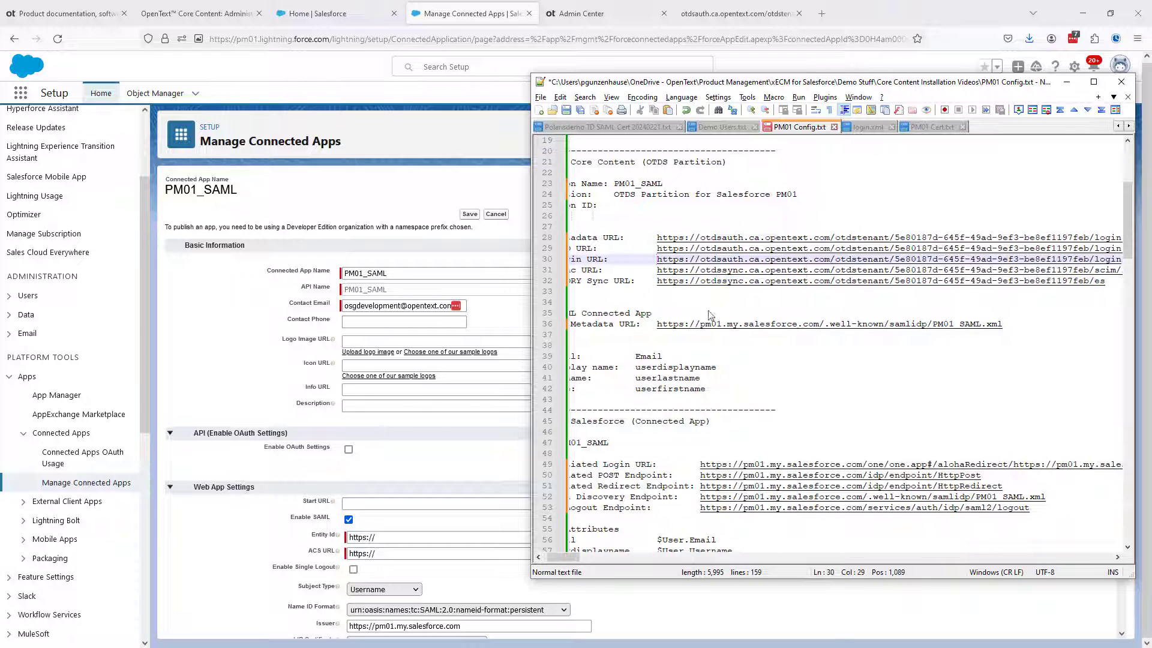
pyautogui.moveTo(393, 535); pyautogui.dragTo(299, 536)
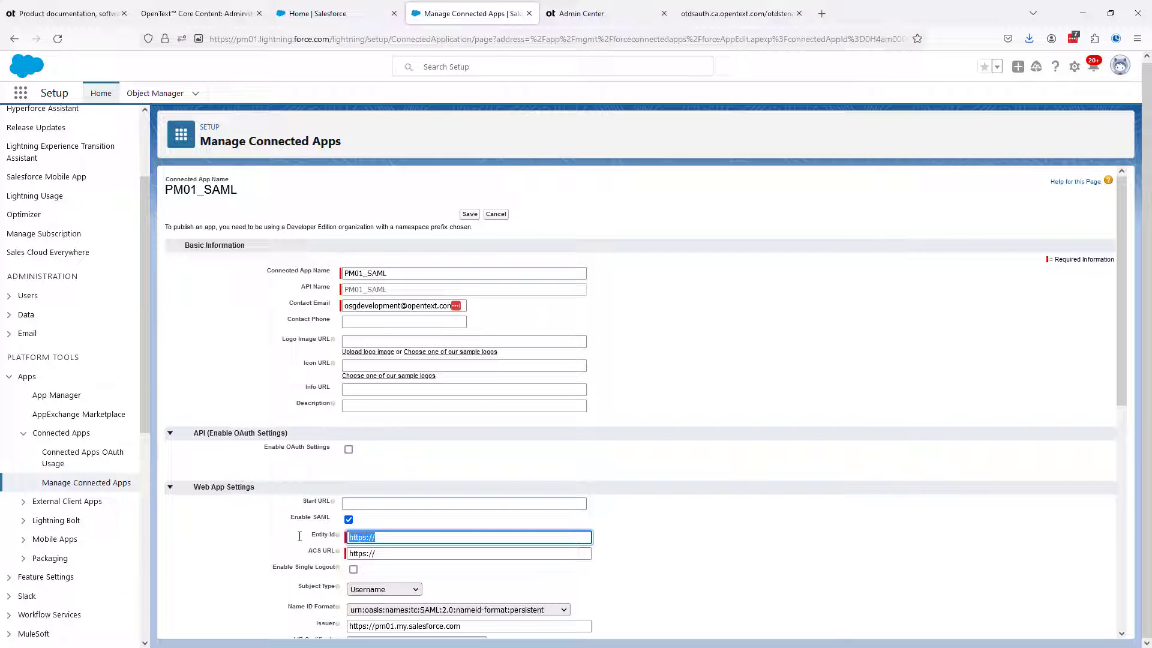
pyautogui.hotkey('ctrl', 'v')
# Set the connected app's ACS URL to the SAML SSO URL copied from PM01 Config.txt
pyautogui.click(392, 553)
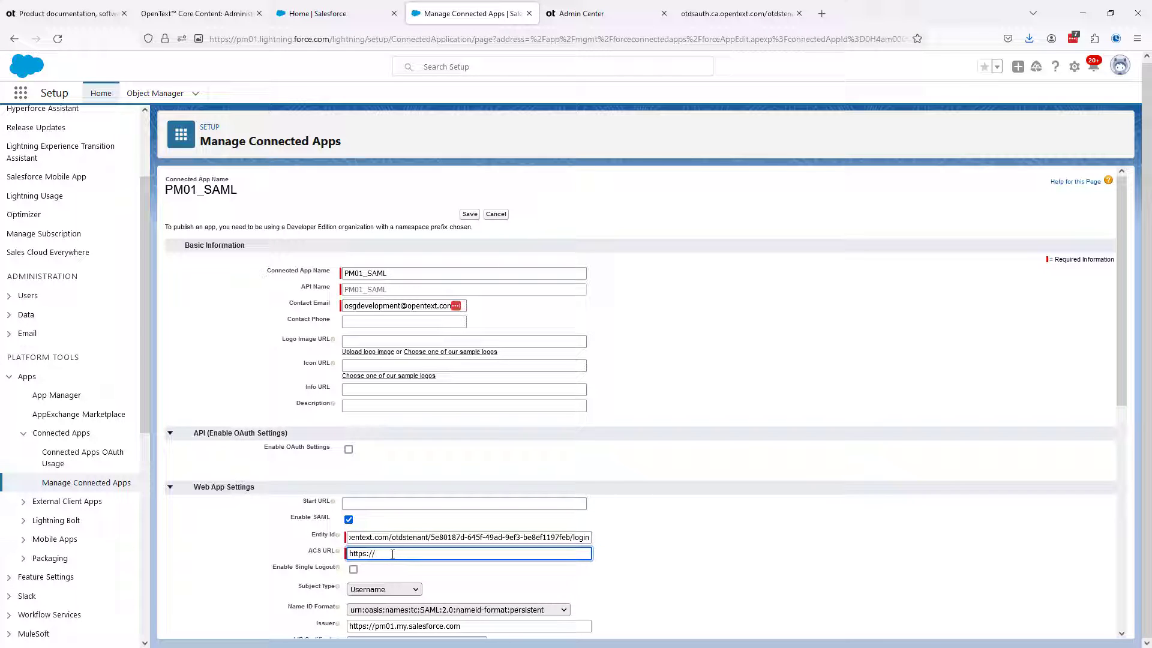
pyautogui.hotkey('alt', 'Tab')
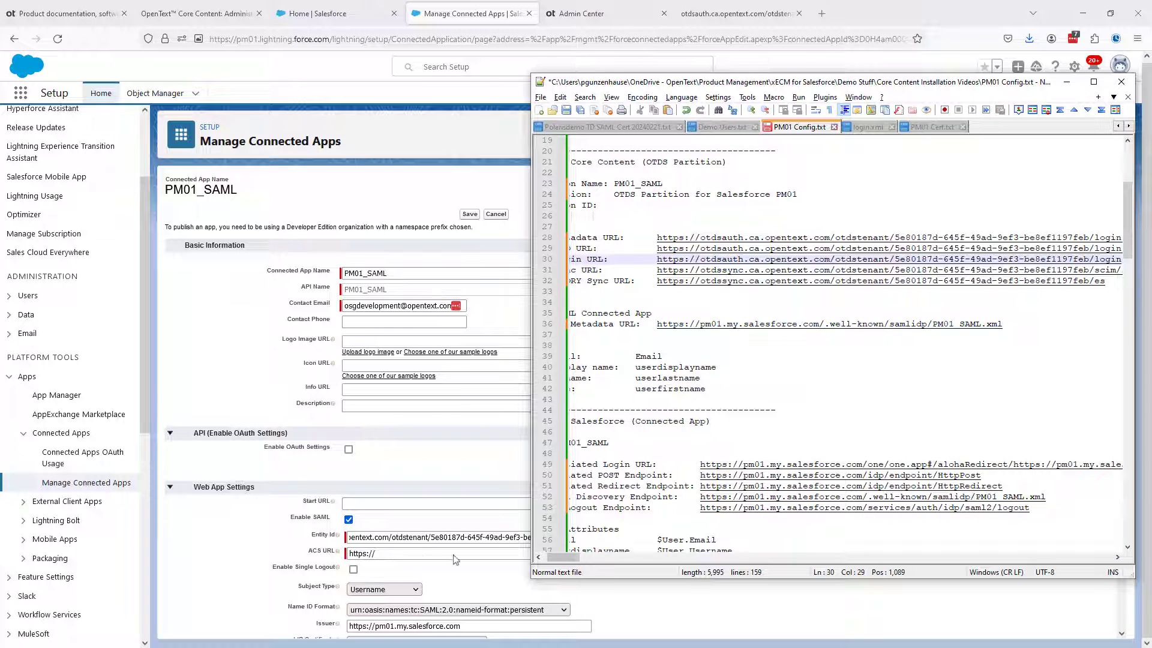
pyautogui.moveTo(563, 558); pyautogui.dragTo(524, 558)
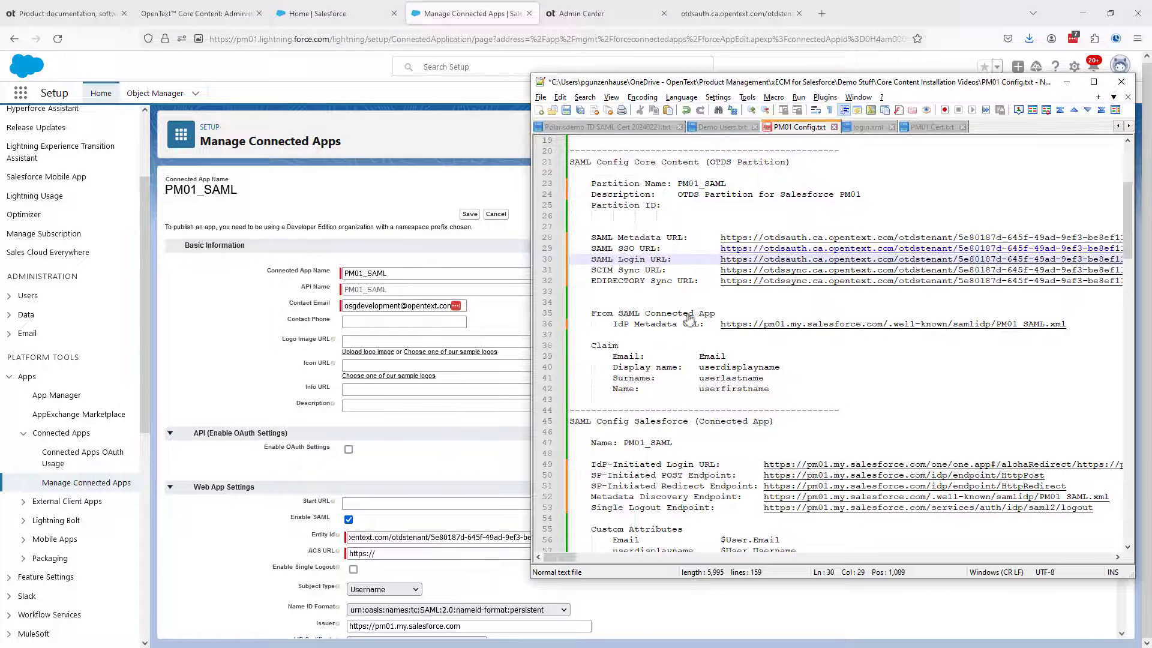
pyautogui.rightClick(728, 249)
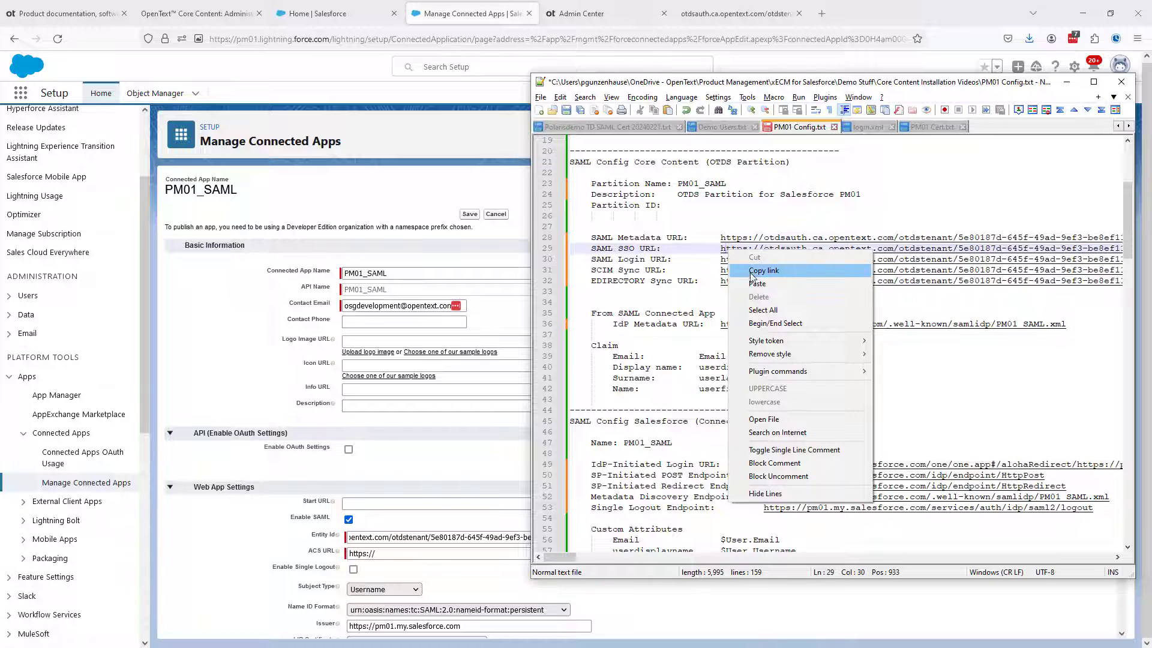
pyautogui.click(751, 270)
pyautogui.moveTo(375, 553); pyautogui.dragTo(318, 542)
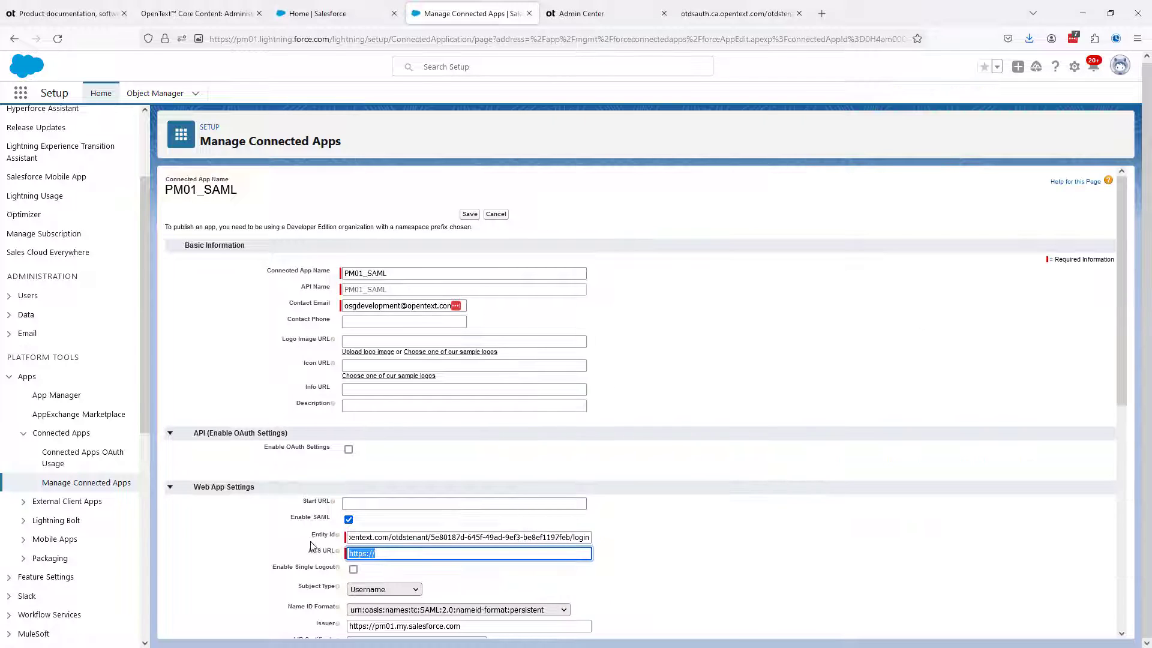
pyautogui.hotkey('ctrl', 'v')
pyautogui.click(667, 535)
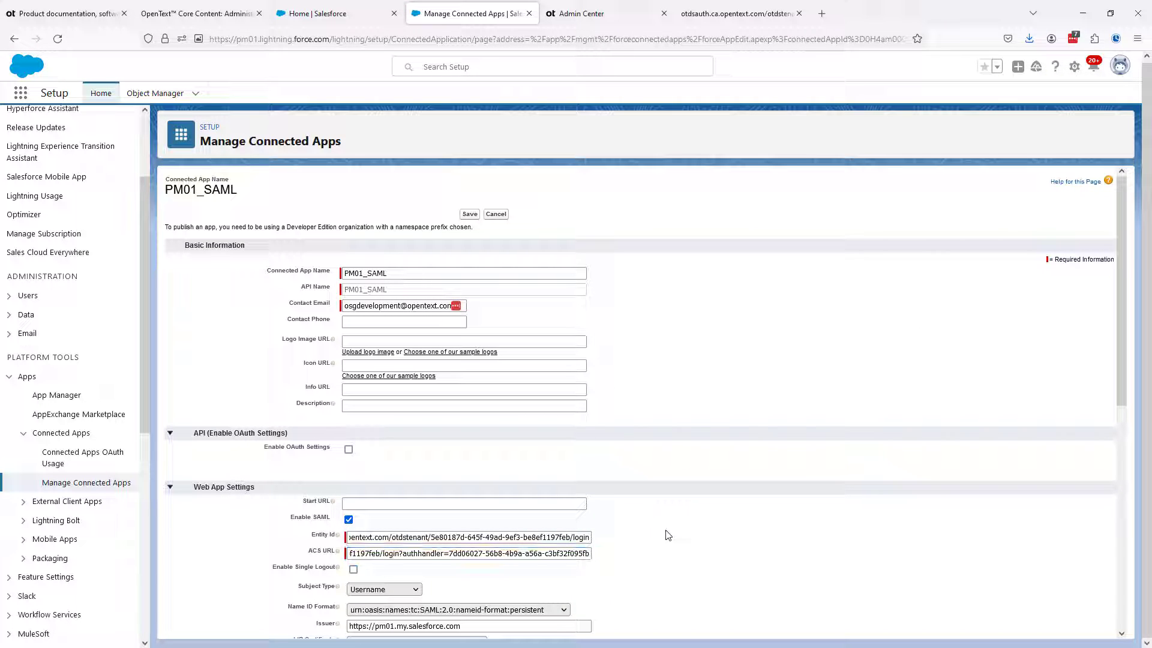
# Enable Verify Request Signatures, upload PM01 Cert.txt from the Core Content Installation Videos folder, and save the connected app
pyautogui.scroll(-3, 668, 535)
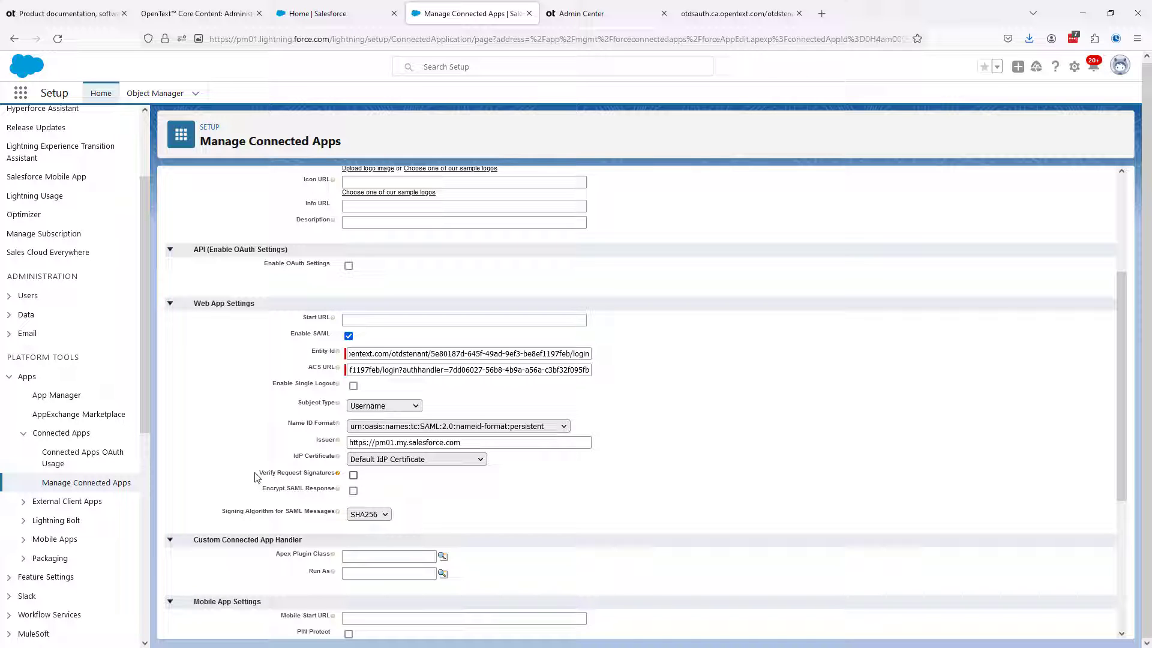
pyautogui.click(353, 475)
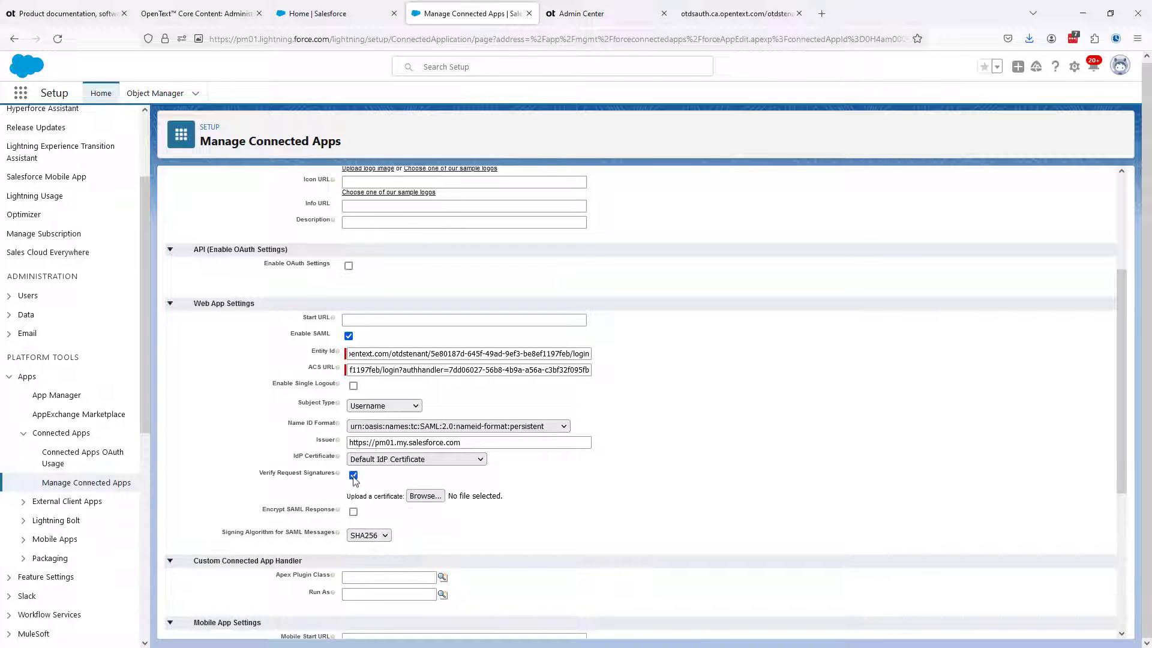
pyautogui.click(425, 496)
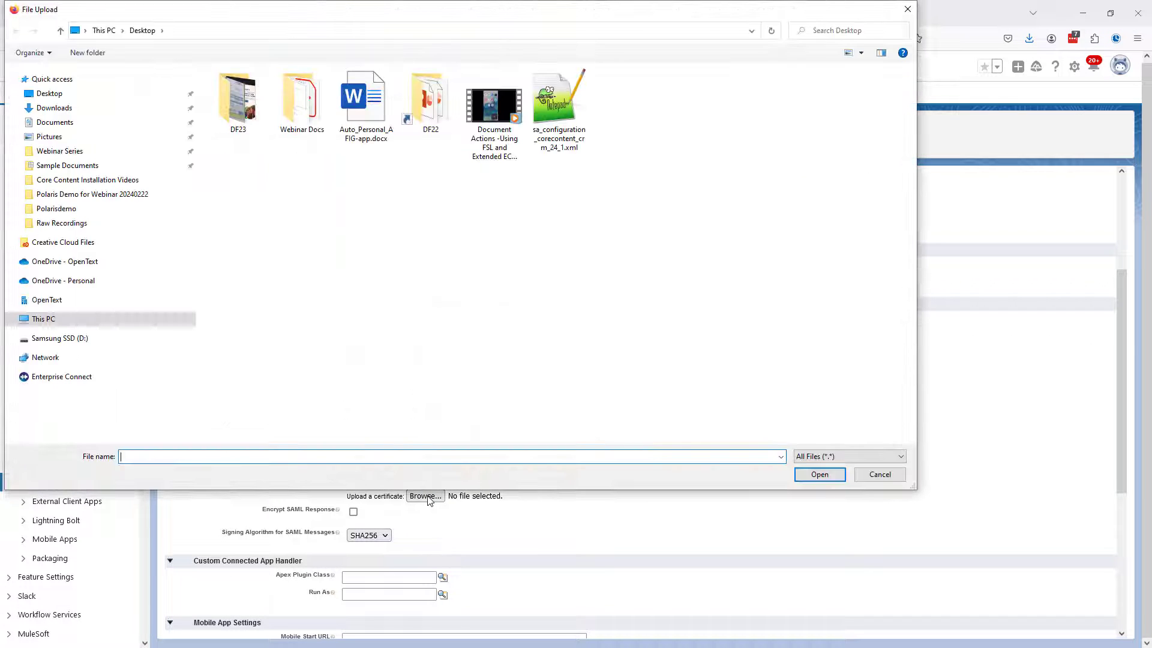
pyautogui.click(66, 182)
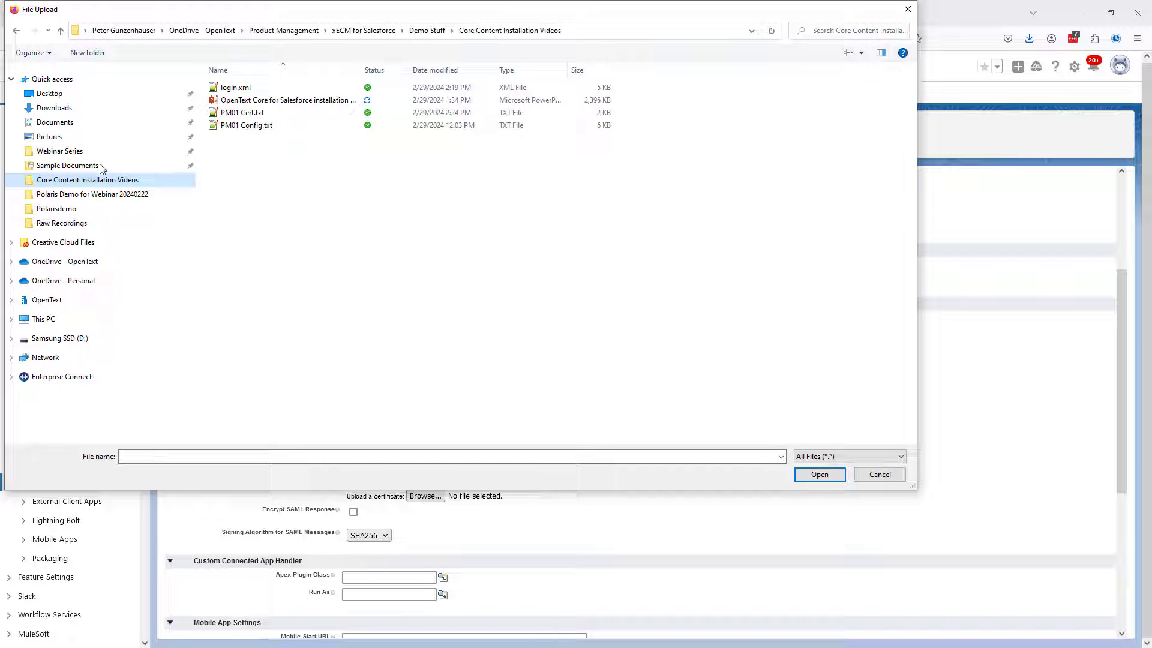
pyautogui.click(223, 115)
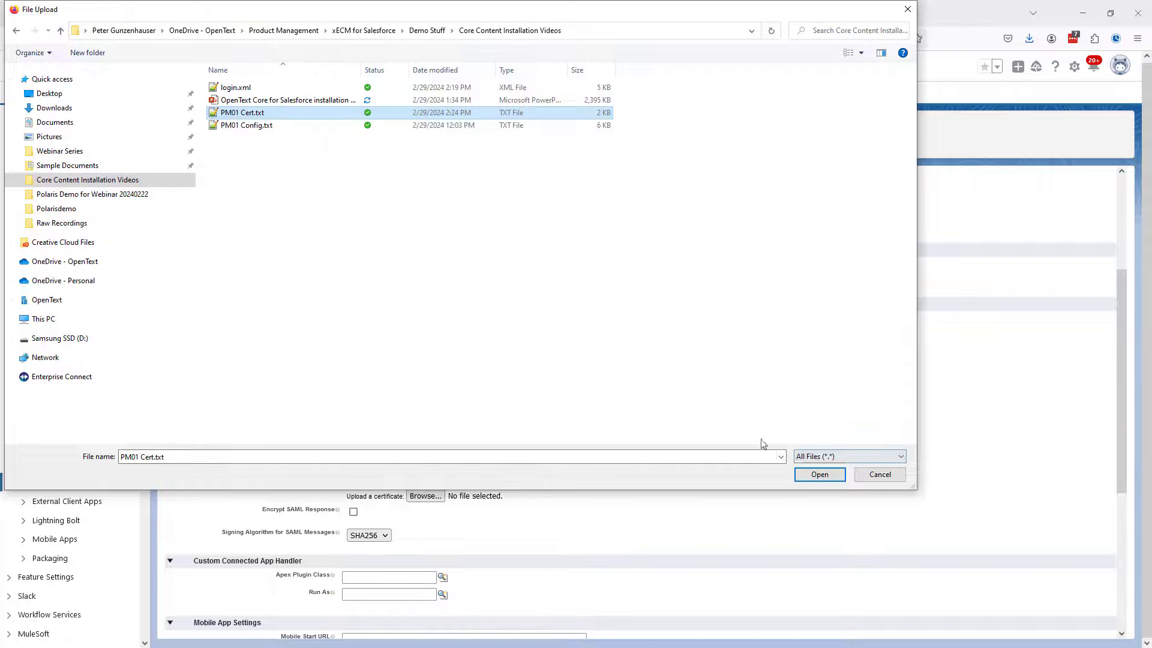
pyautogui.click(819, 474)
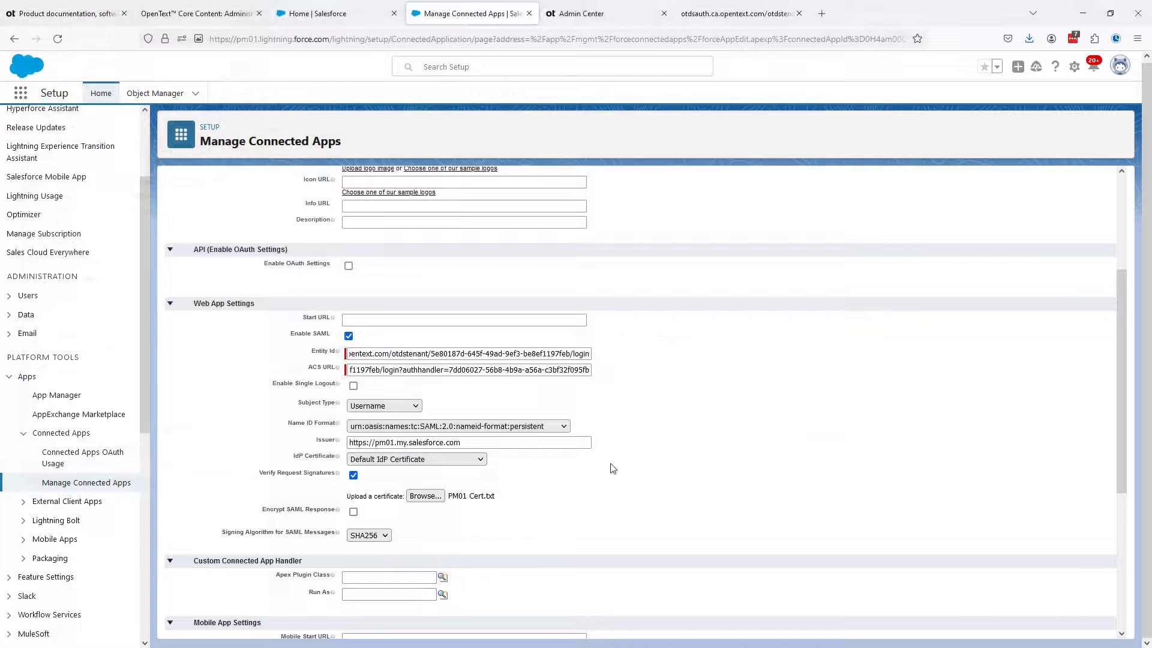
pyautogui.scroll(-5, 602, 467)
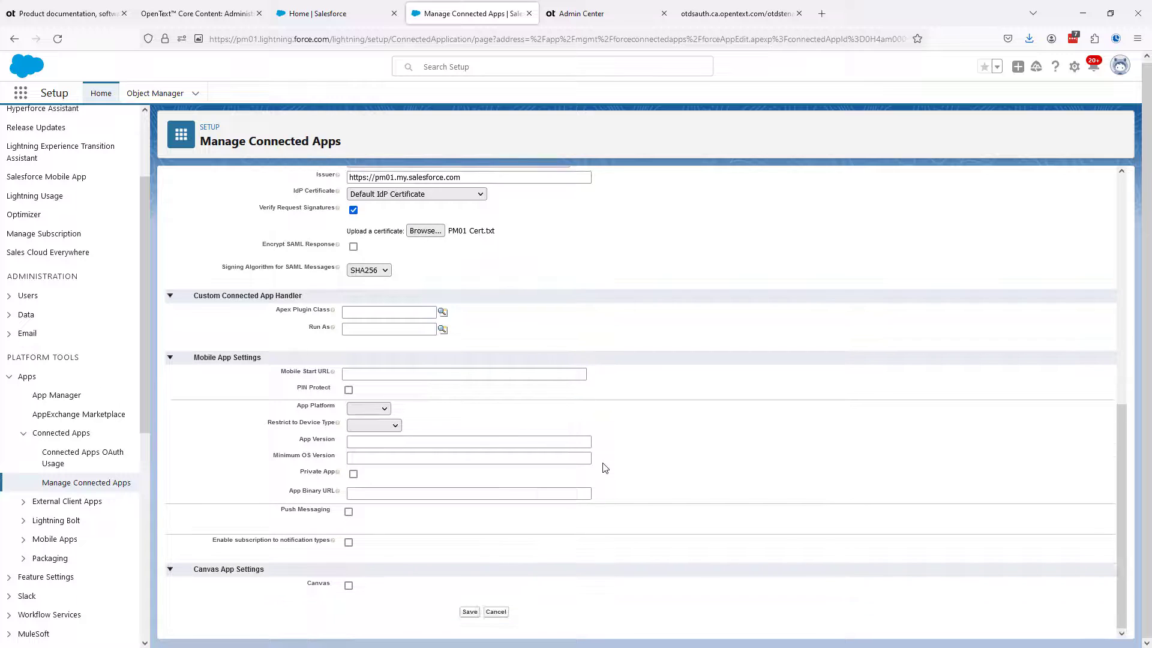
pyautogui.click(470, 612)
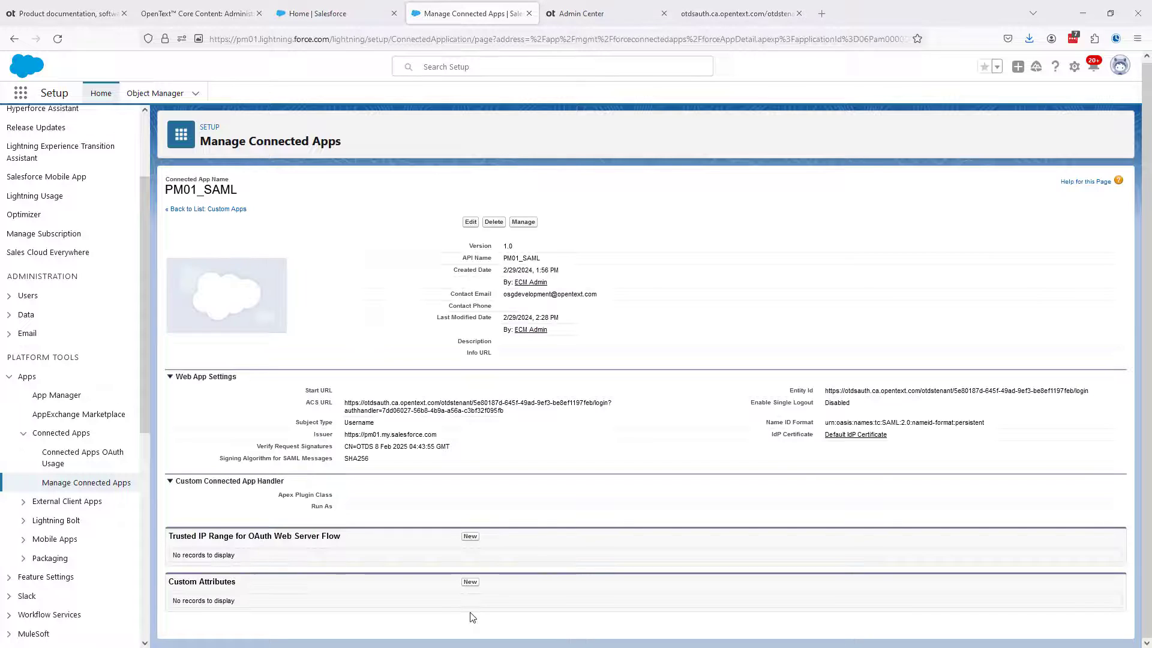
# Check the custom attributes required in the guide's step 8.f, and start a new custom attribute for PM01_SAML
pyautogui.click(198, 13)
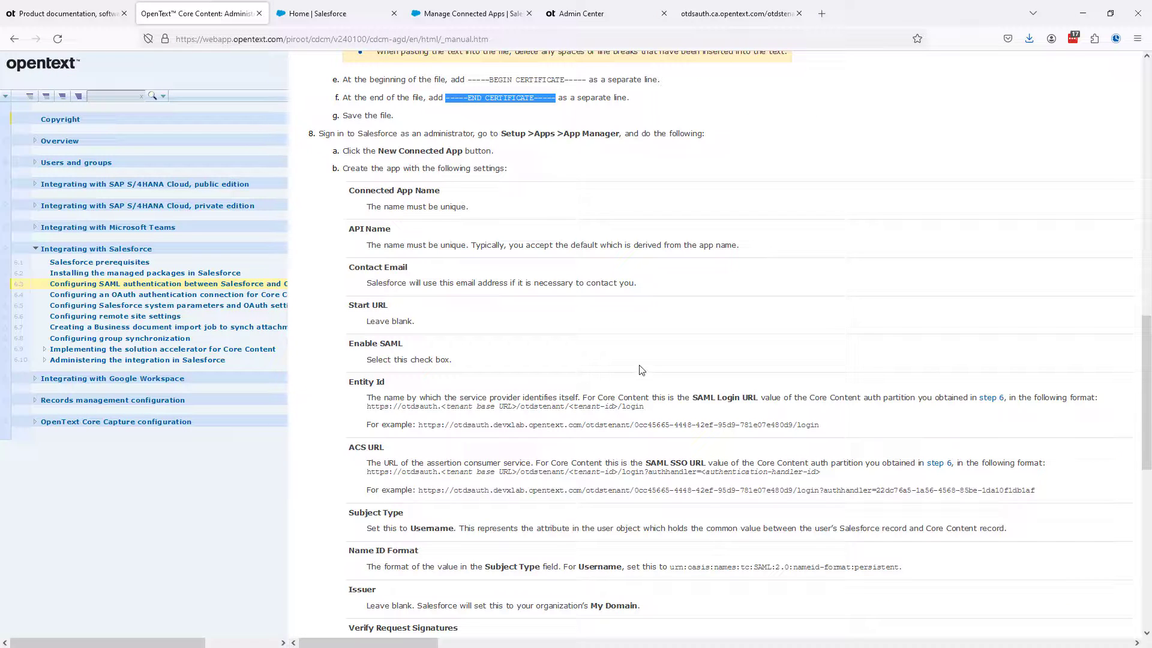
pyautogui.scroll(-4, 641, 370)
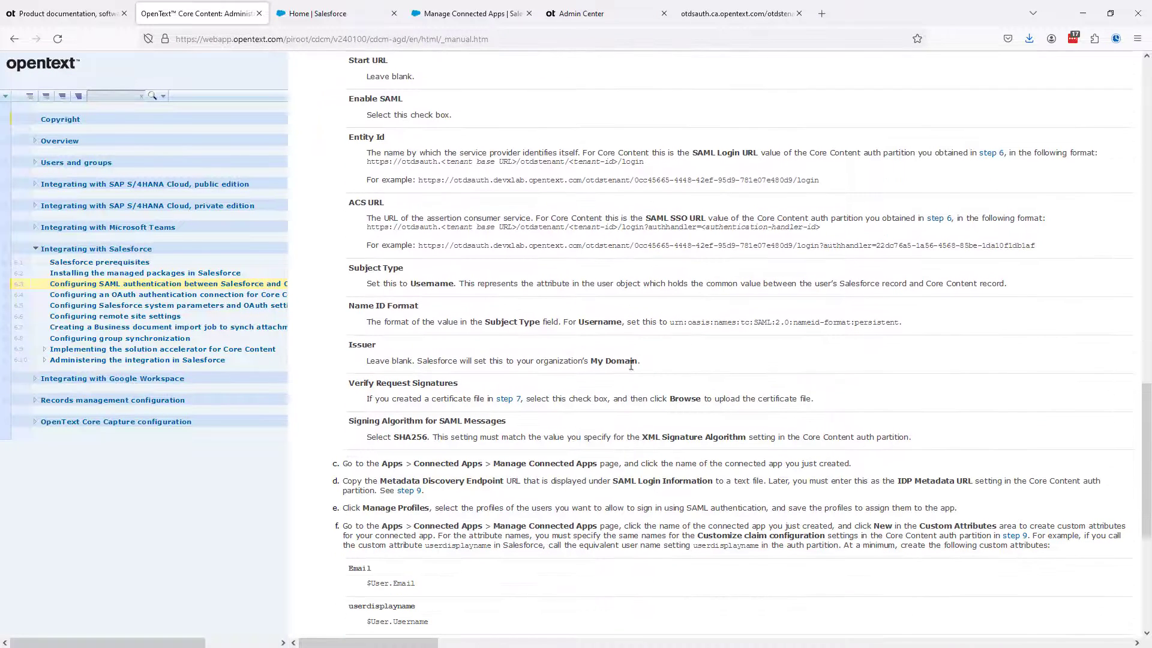
pyautogui.scroll(-2, 471, 359)
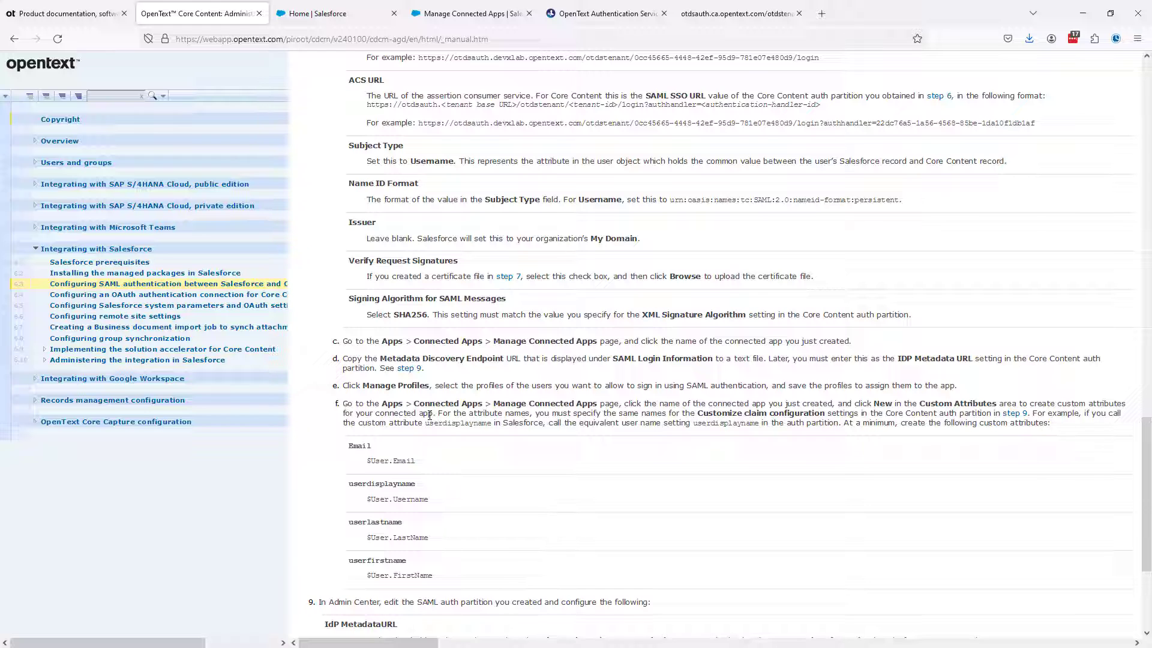
pyautogui.scroll(-3, 429, 415)
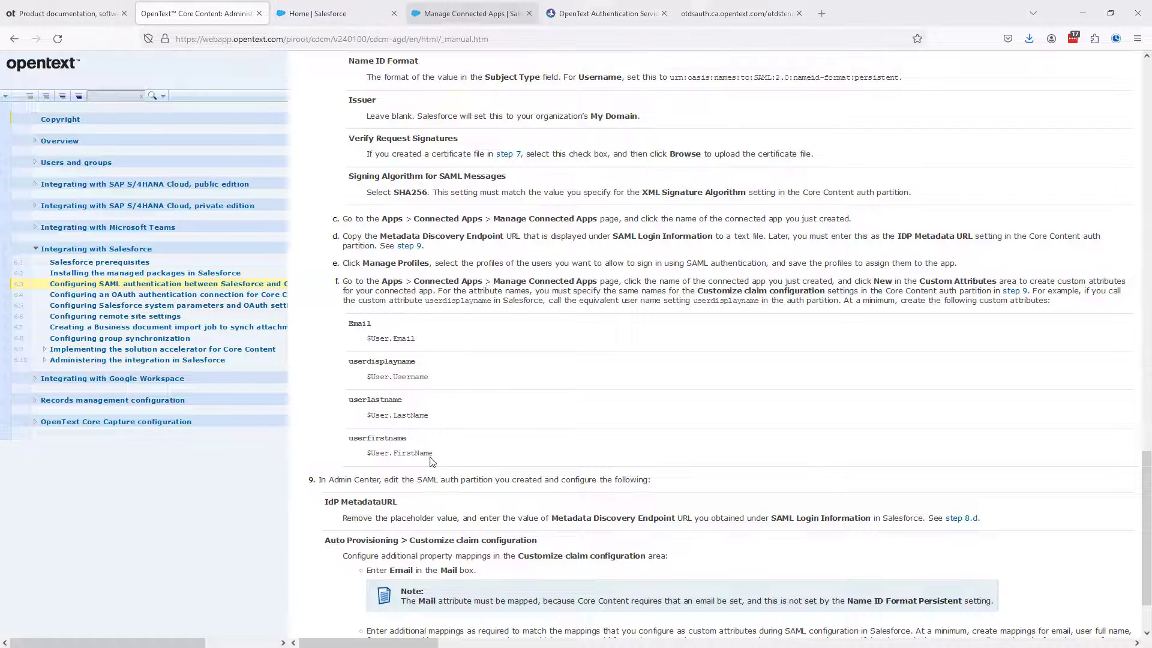
pyautogui.click(462, 14)
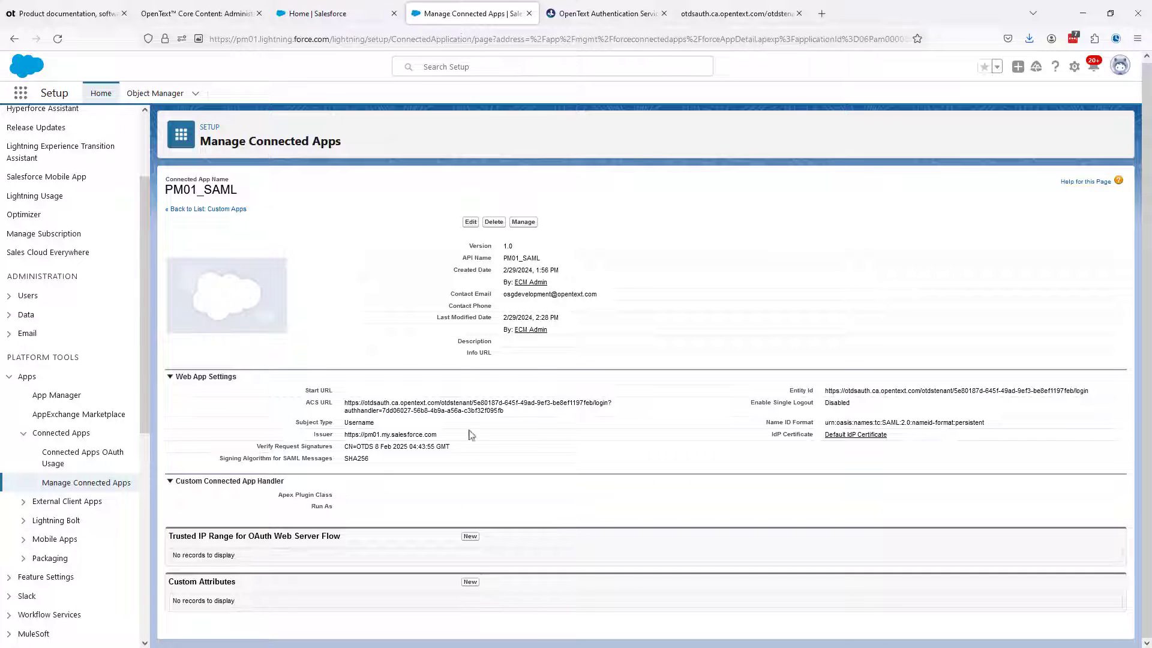
pyautogui.click(469, 581)
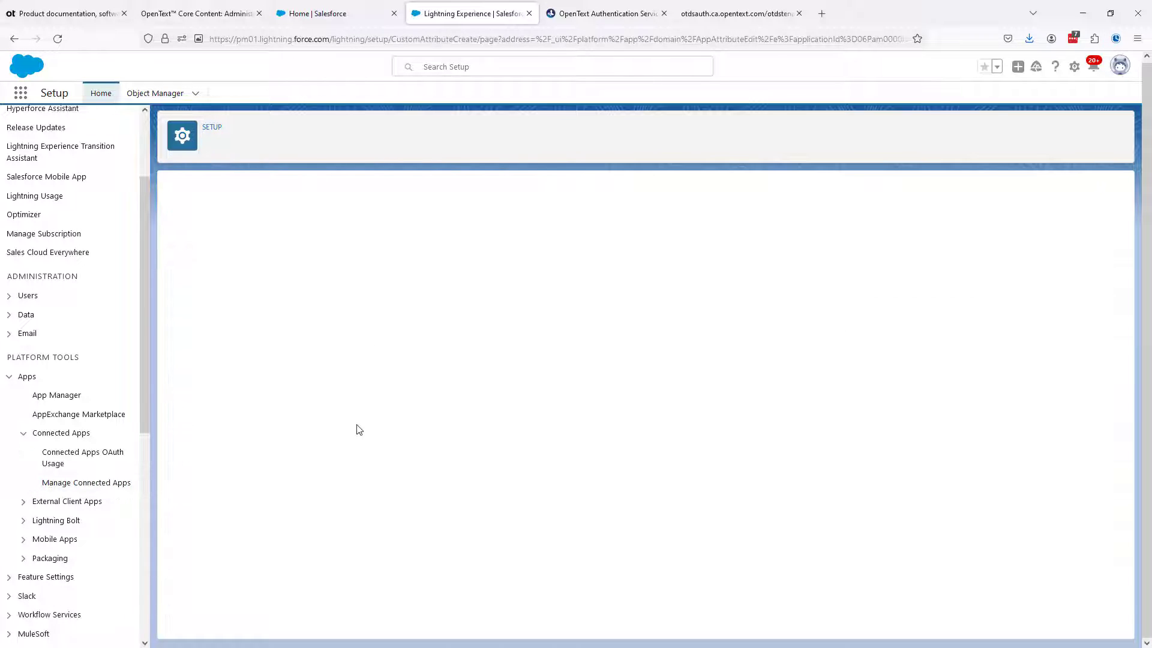
# Fill in the custom attribute with key Email and value $User.Email, copied from the guide, and save it
pyautogui.click(204, 13)
pyautogui.moveTo(349, 324); pyautogui.dragTo(369, 325)
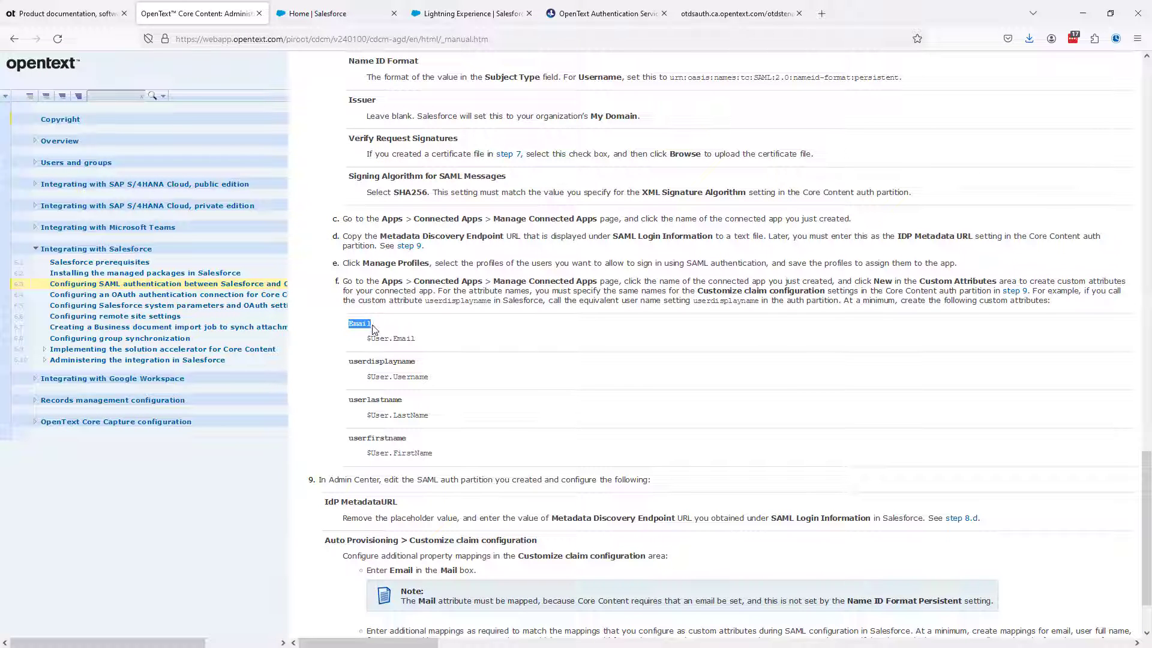
pyautogui.click(492, 14)
pyautogui.click(365, 220)
pyautogui.hotkey('ctrl', 'v')
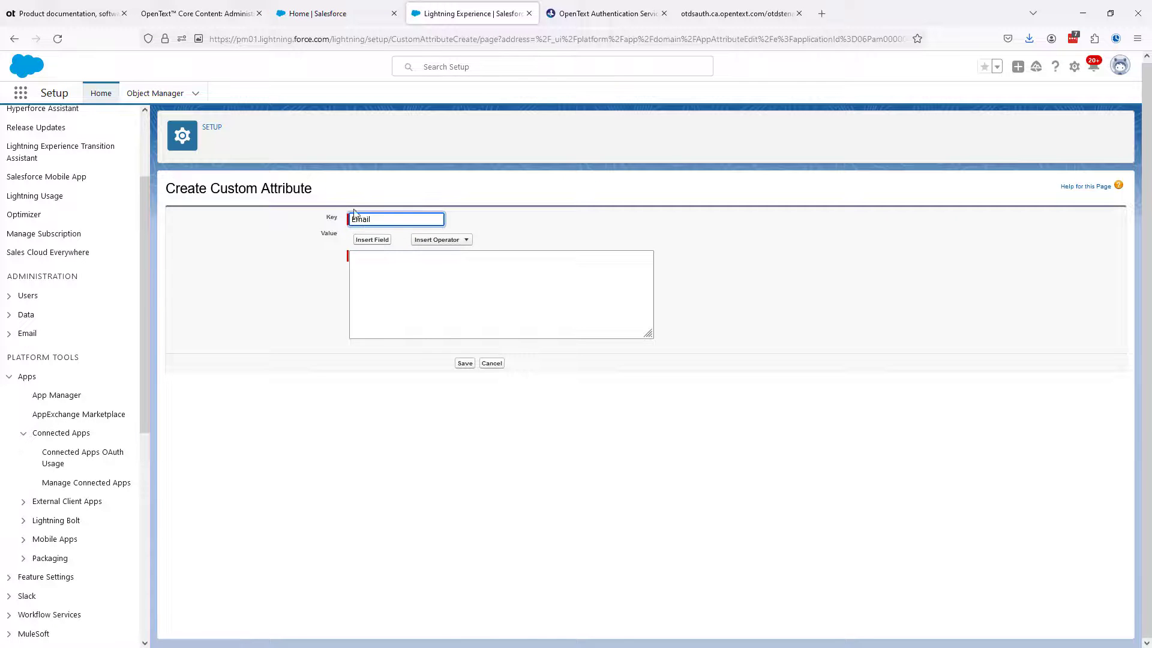
pyautogui.click(194, 13)
pyautogui.moveTo(367, 340); pyautogui.dragTo(418, 348)
pyautogui.click(452, 15)
pyautogui.click(389, 276)
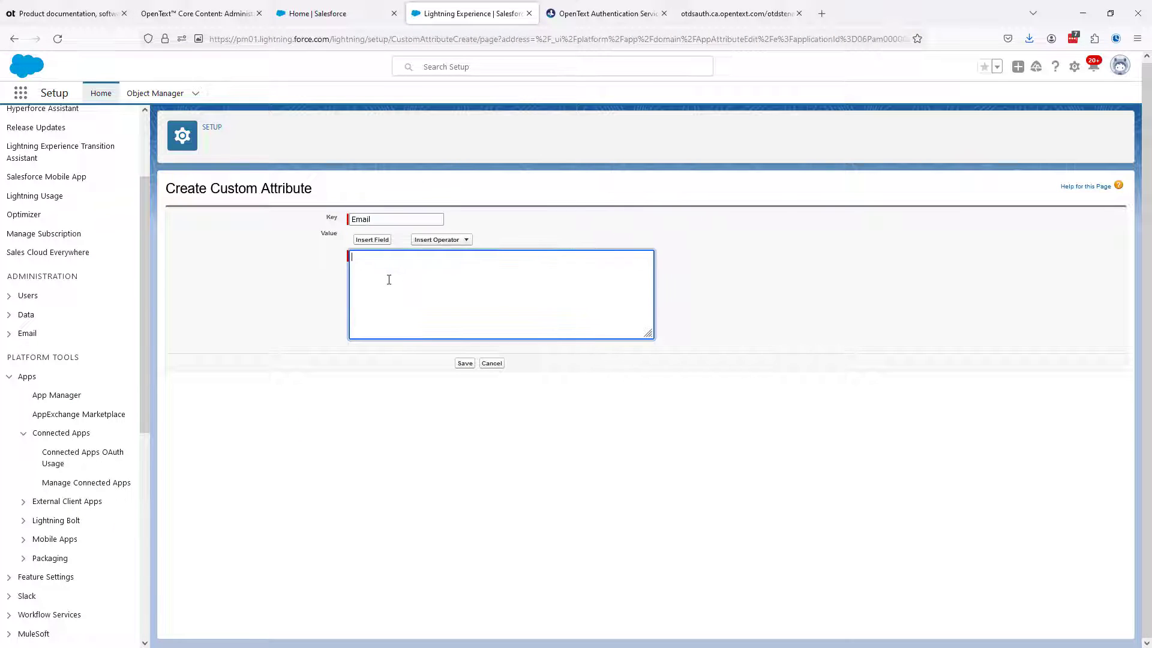
pyautogui.hotkey('ctrl', 'v')
pyautogui.click(465, 363)
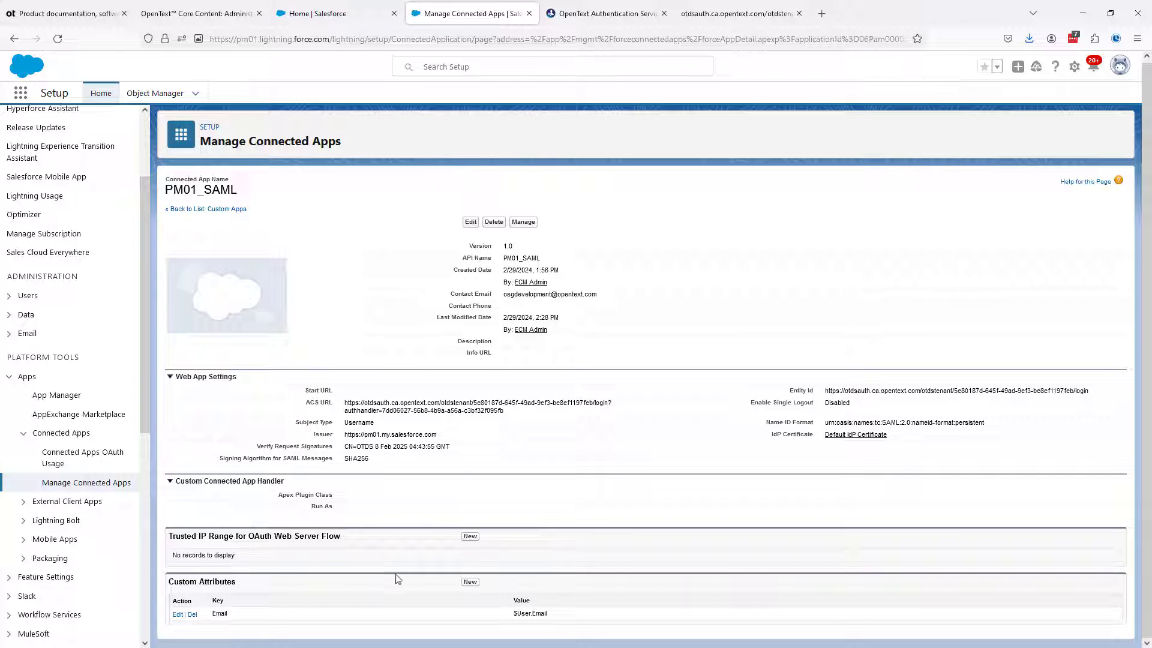
# Add and save a second custom attribute with key userdisplayname and value $User.Username, copied from the guide
pyautogui.click(470, 582)
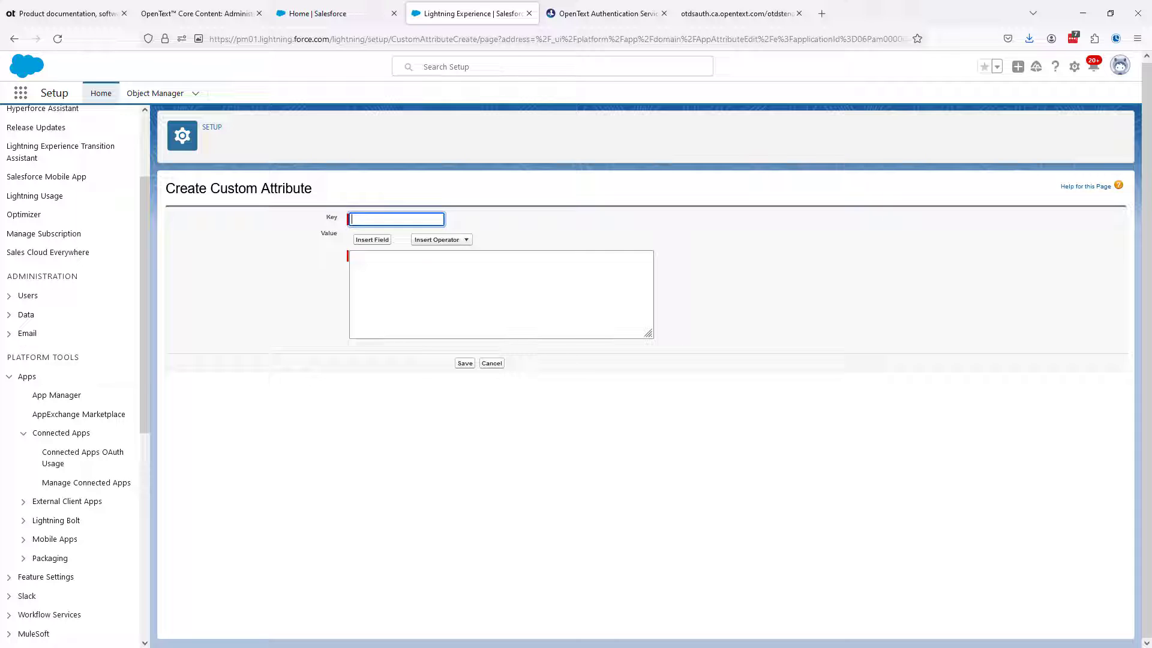
pyautogui.click(183, 15)
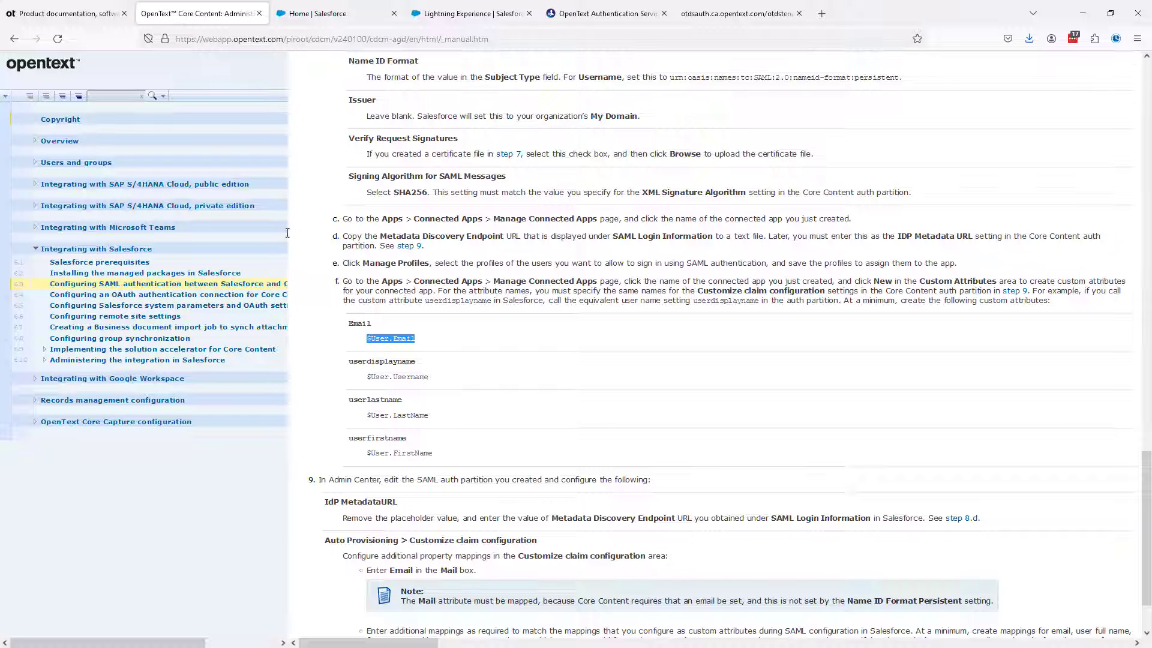
pyautogui.moveTo(351, 367); pyautogui.dragTo(418, 373)
pyautogui.hotkey('ctrl', 'c')
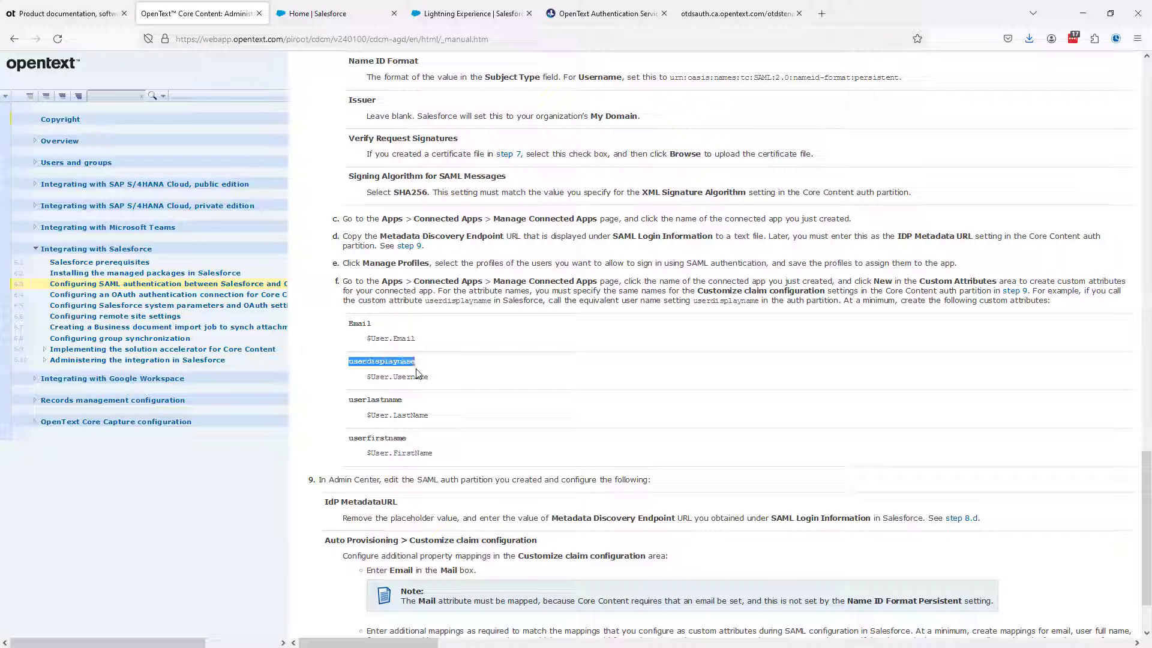
pyautogui.click(462, 17)
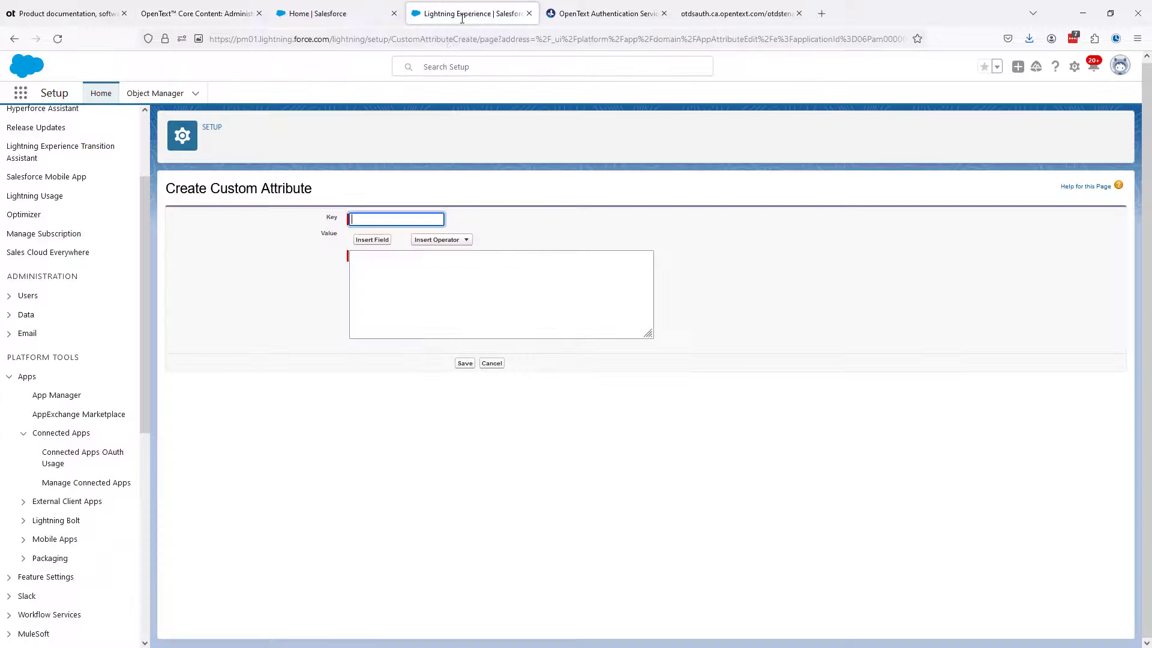
pyautogui.hotkey('ctrl', 'v')
pyautogui.click(198, 13)
pyautogui.moveTo(367, 377); pyautogui.dragTo(429, 378)
pyautogui.hotkey('ctrl', 'c')
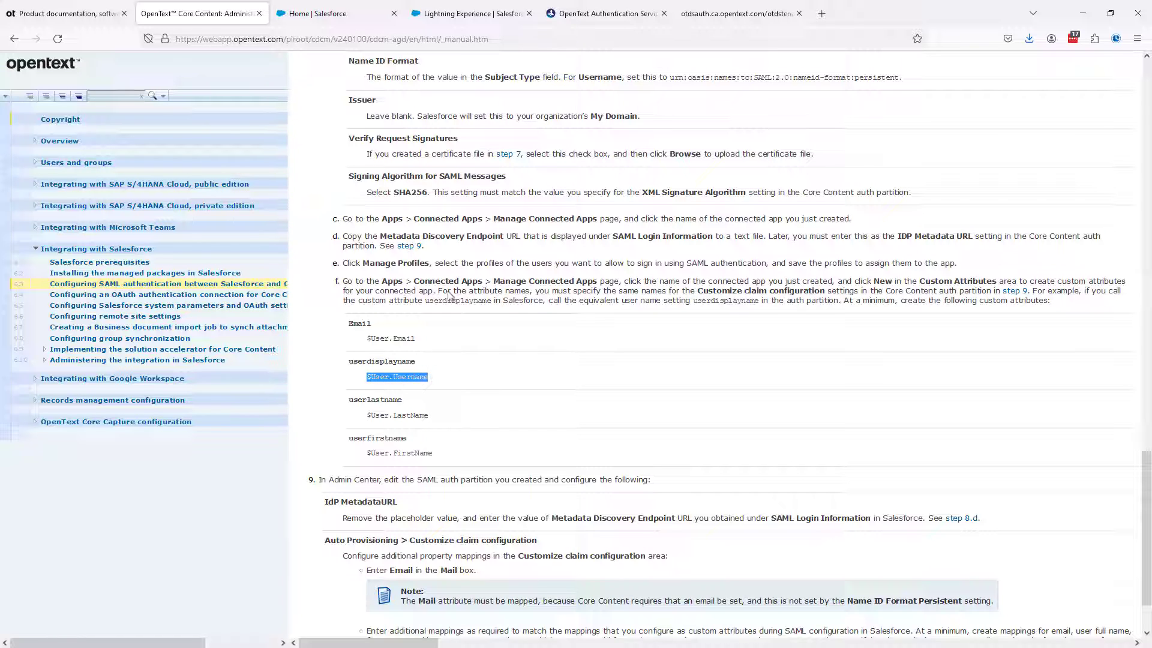
pyautogui.click(507, 13)
pyautogui.click(392, 279)
pyautogui.hotkey('ctrl', 'v')
pyautogui.click(459, 364)
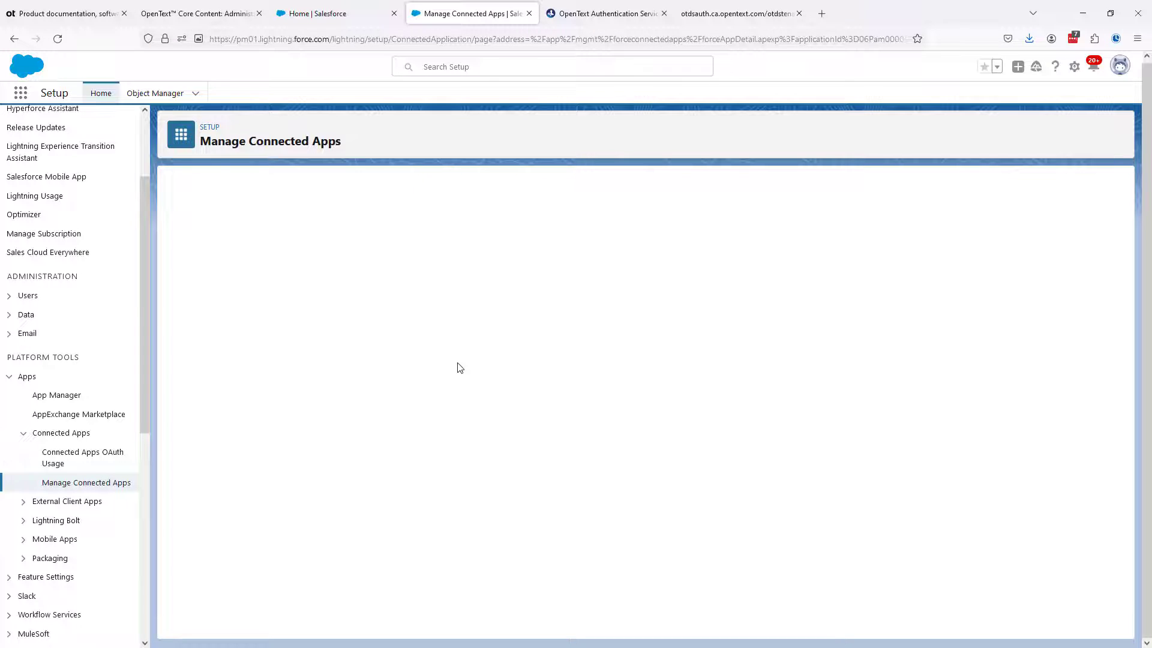
# Add and save a PM01_SAML custom attribute with key userlastname and value $User.LastName, copied from the guide
pyautogui.click(469, 581)
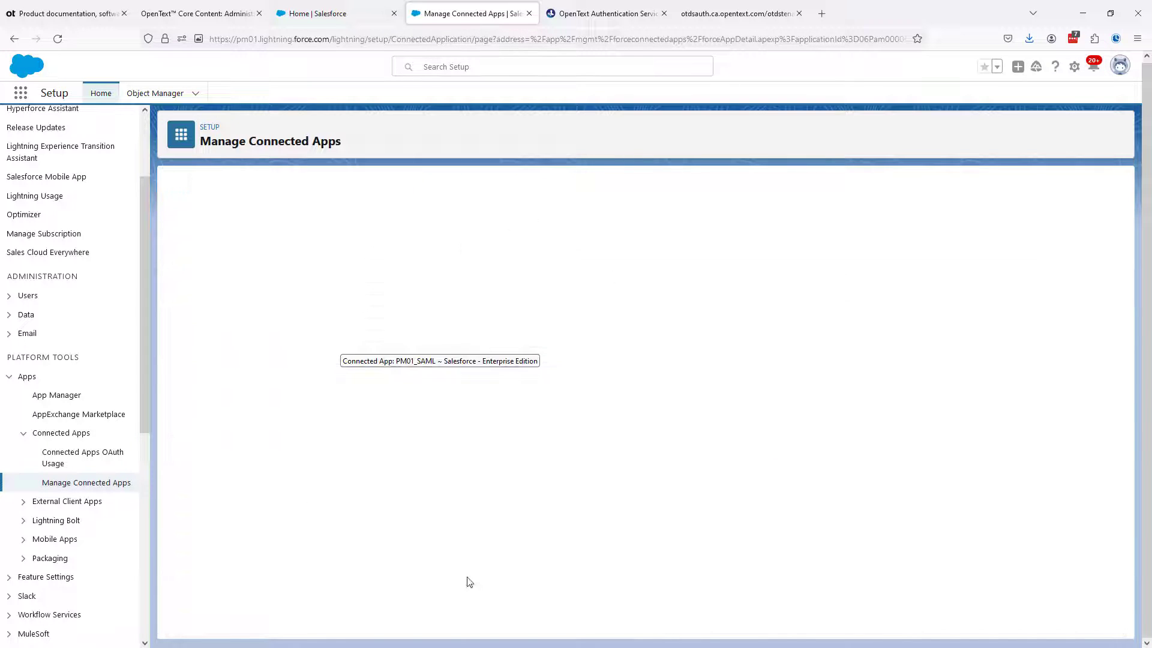
pyautogui.click(213, 15)
pyautogui.moveTo(348, 400); pyautogui.dragTo(402, 400)
pyautogui.hotkey('ctrl', 'c')
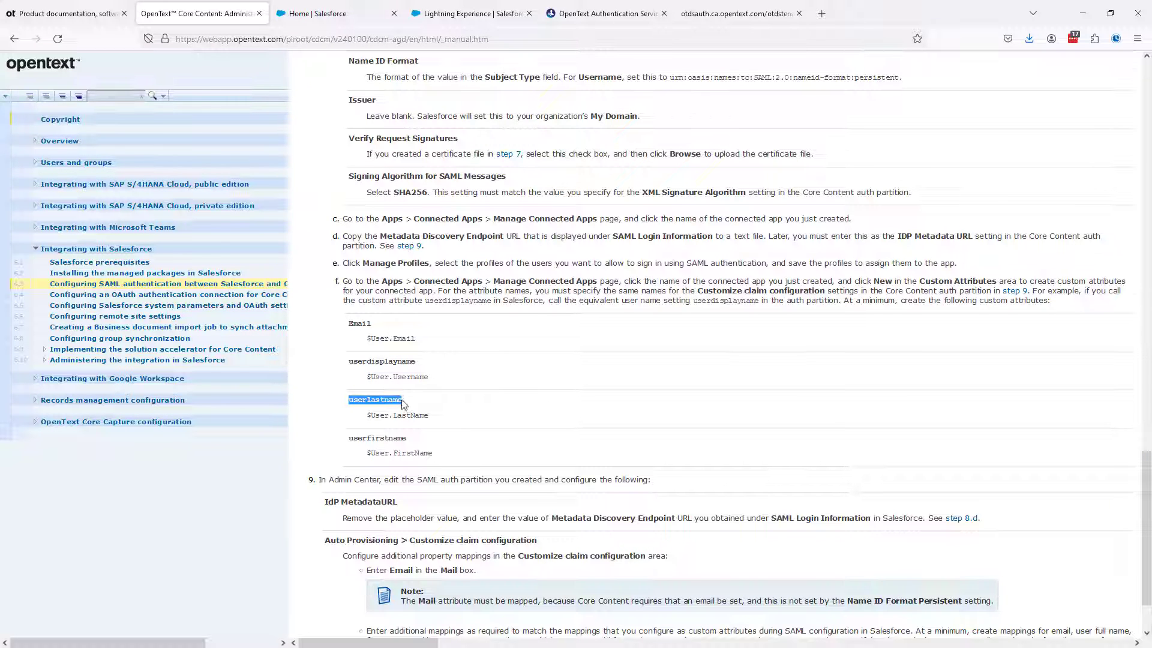
pyautogui.click(444, 14)
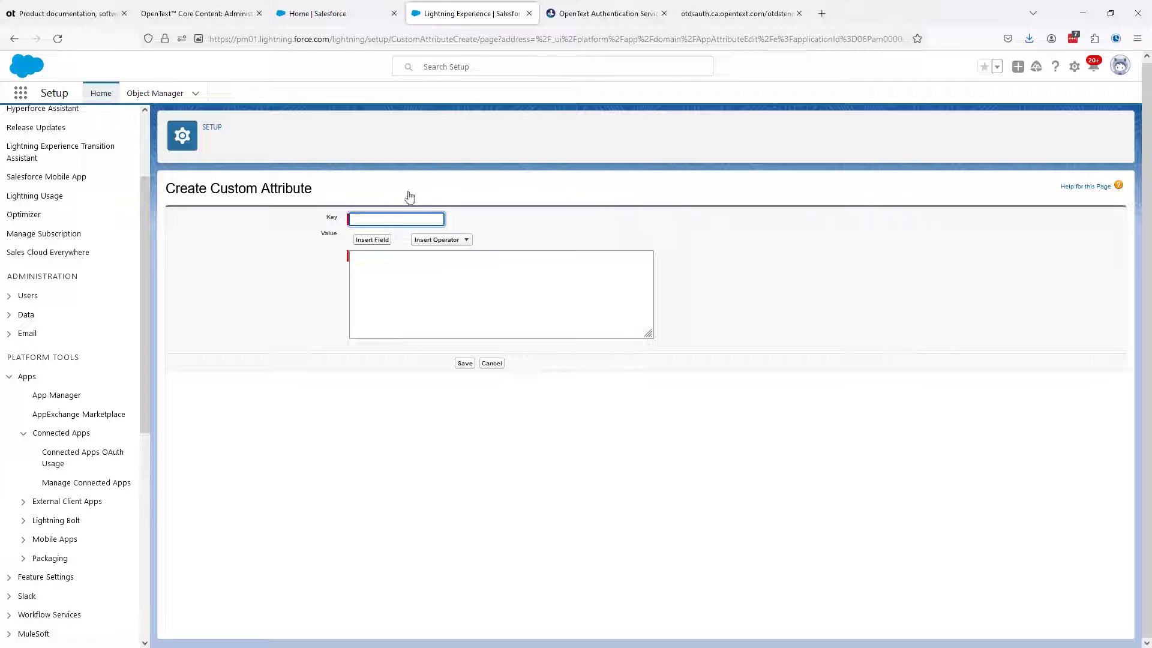
pyautogui.hotkey('ctrl', 'v')
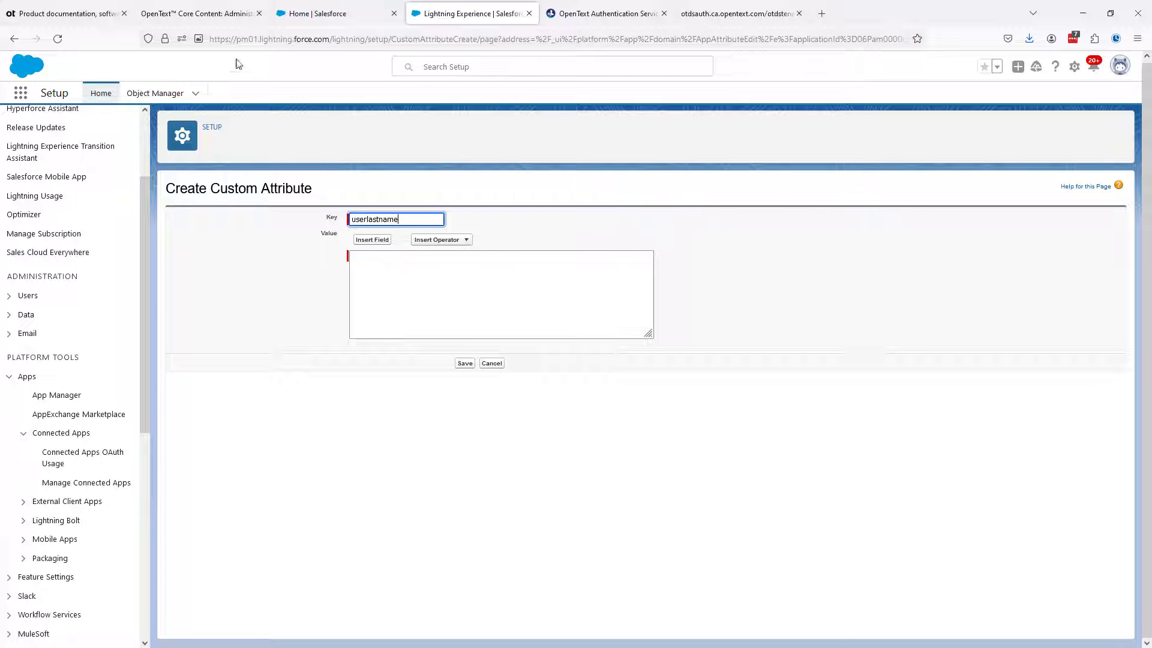
pyautogui.click(192, 16)
pyautogui.moveTo(367, 417); pyautogui.dragTo(433, 419)
pyautogui.hotkey('ctrl', 'c')
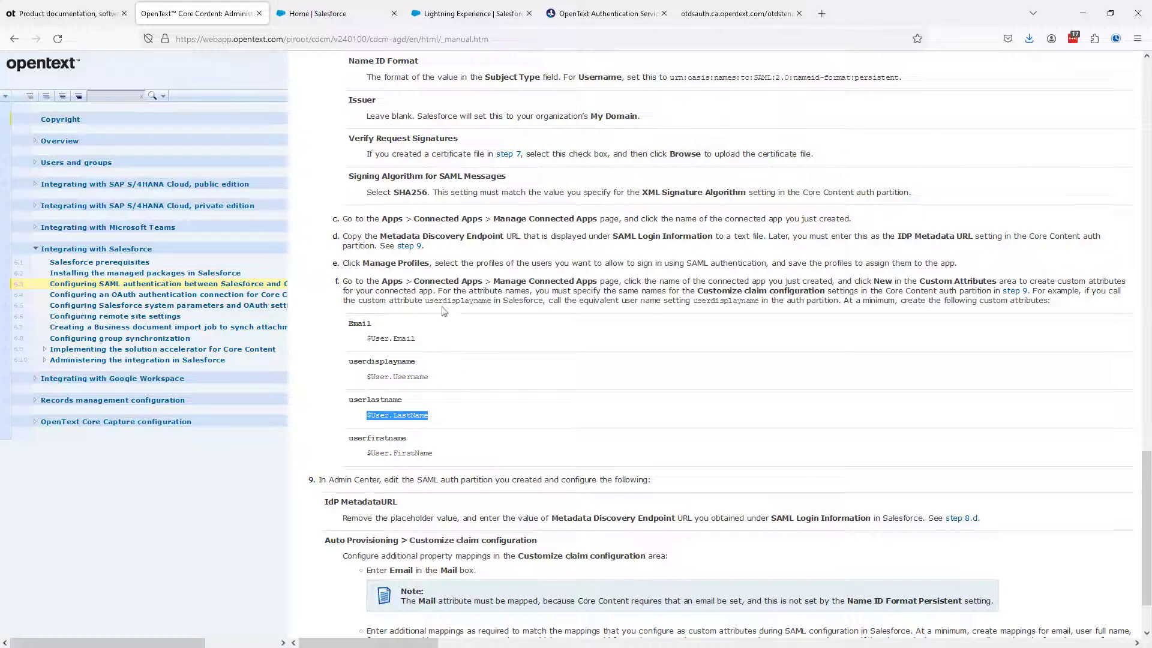
pyautogui.click(471, 14)
pyautogui.click(415, 286)
pyautogui.hotkey('ctrl', 'v')
pyautogui.click(465, 363)
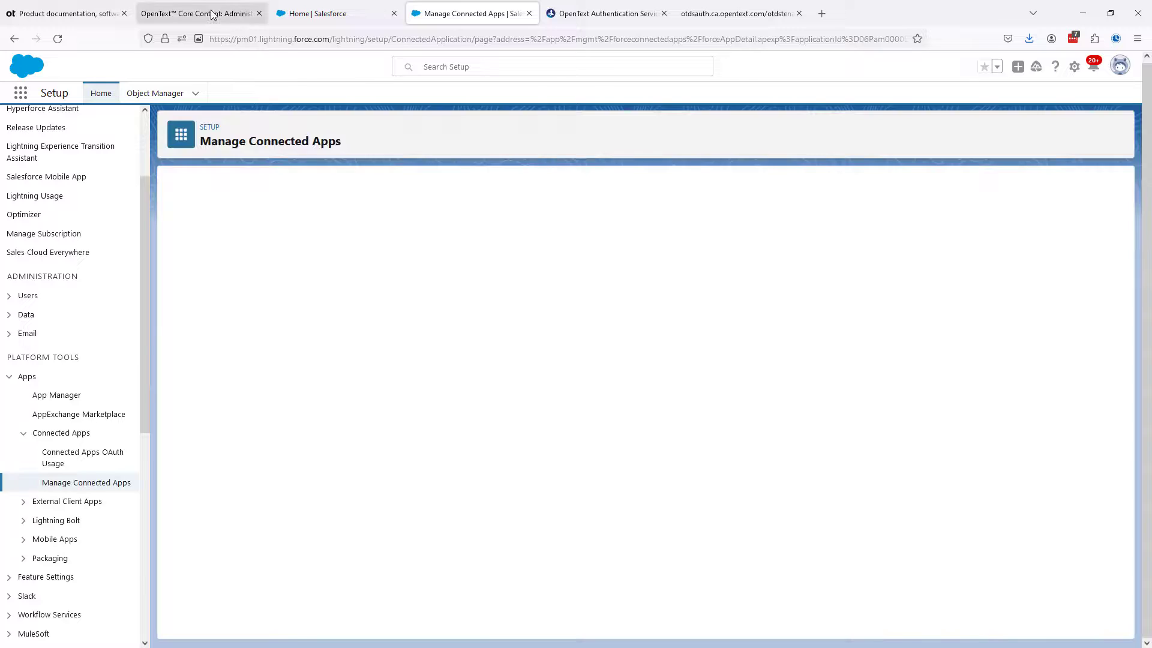
# Add and save a PM01_SAML custom attribute with key userfirstname and value $User.FirstName, copied from the guide
pyautogui.click(211, 13)
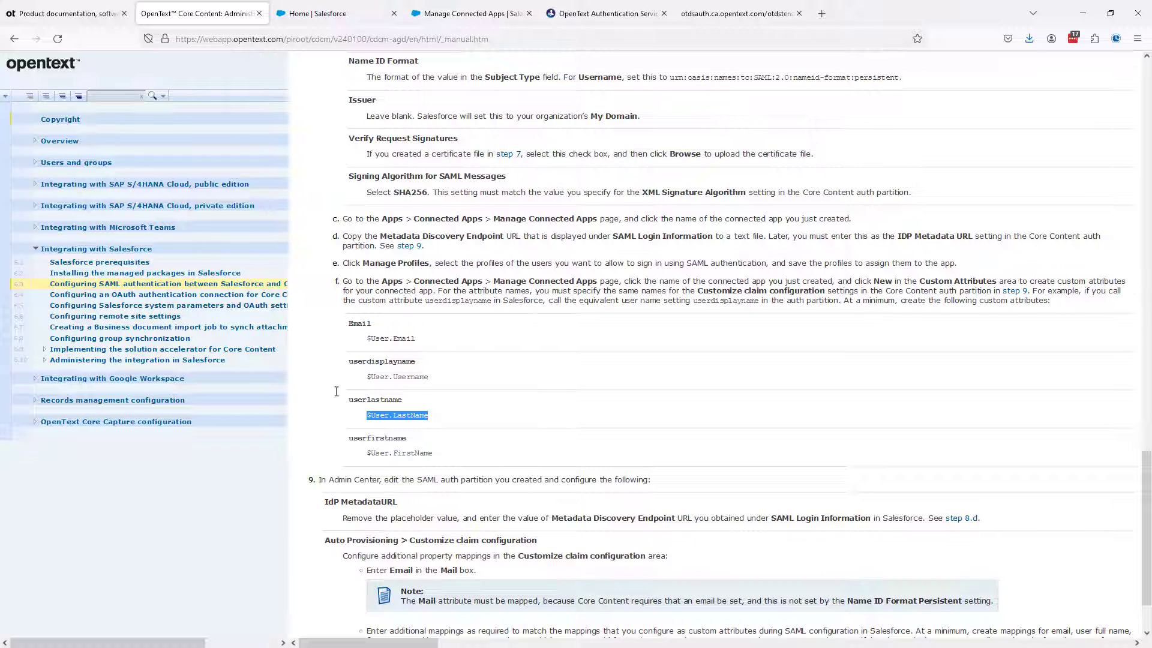
pyautogui.moveTo(348, 438); pyautogui.dragTo(406, 436)
pyautogui.hotkey('ctrl', 'c')
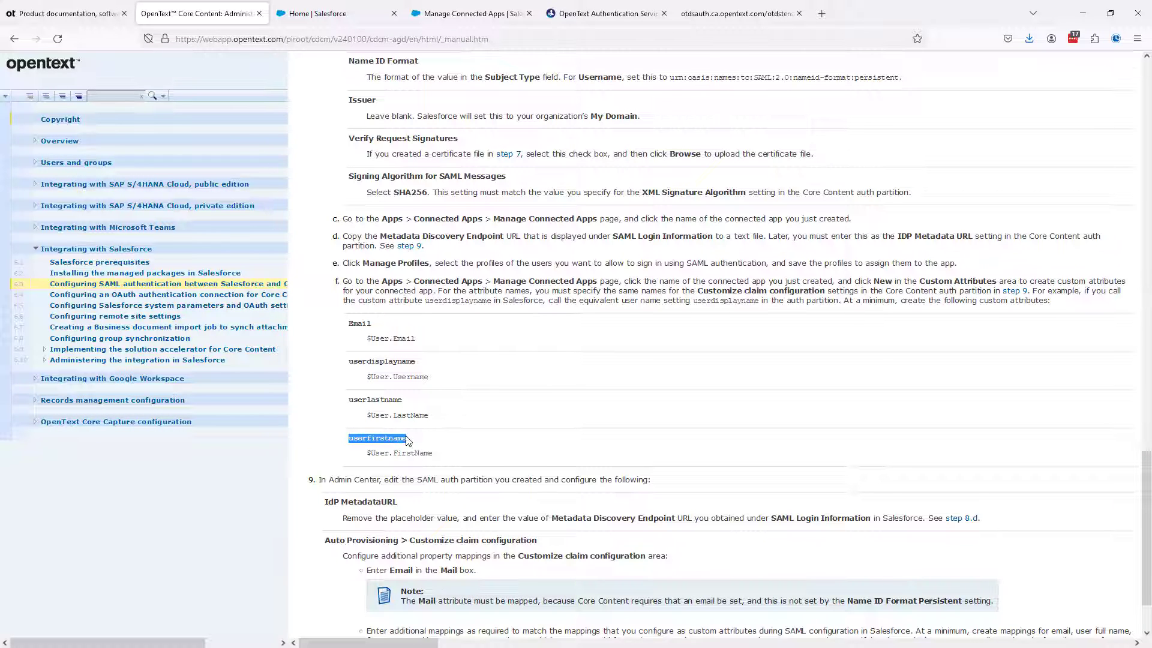
pyautogui.click(493, 16)
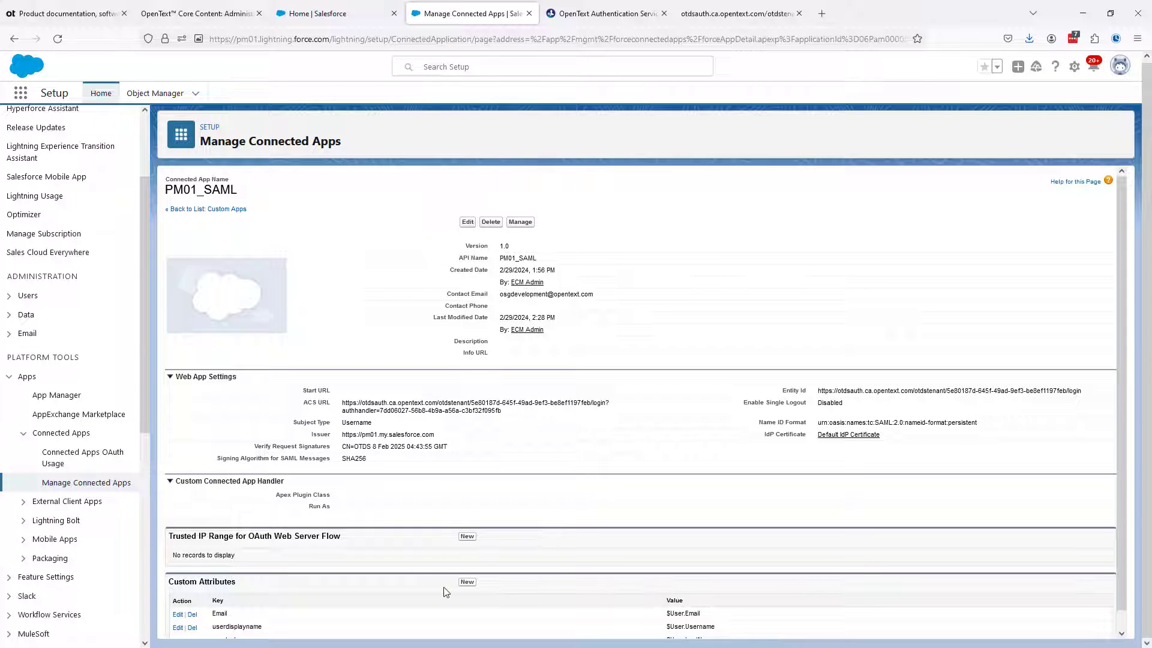
pyautogui.scroll(-1, 445, 591)
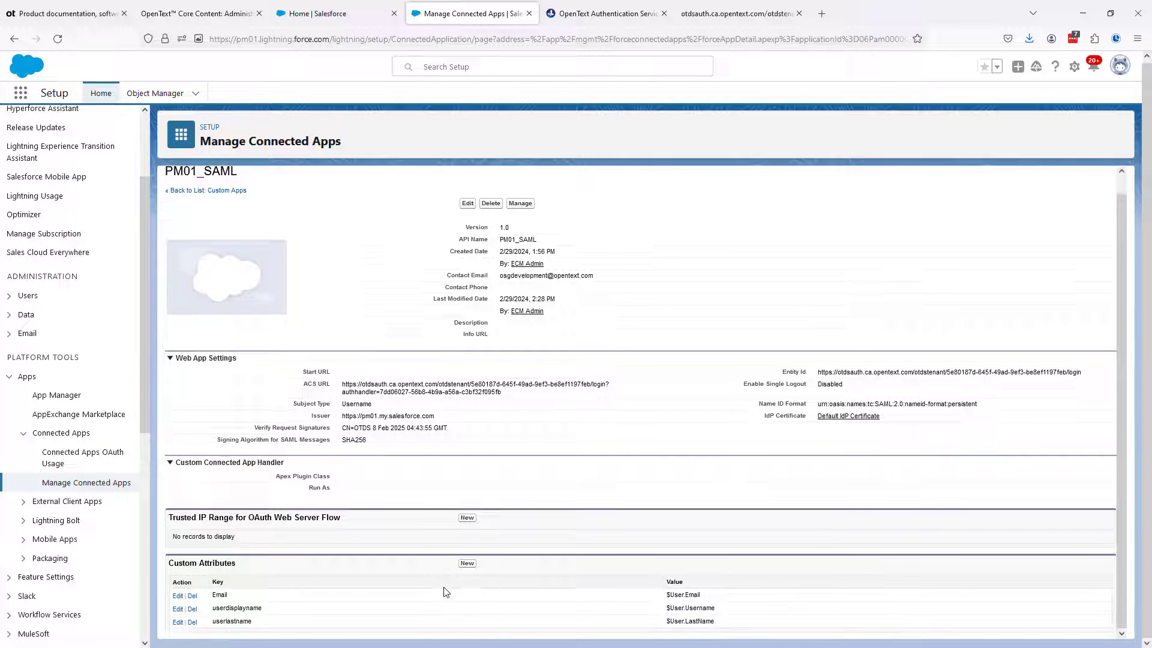
pyautogui.click(467, 563)
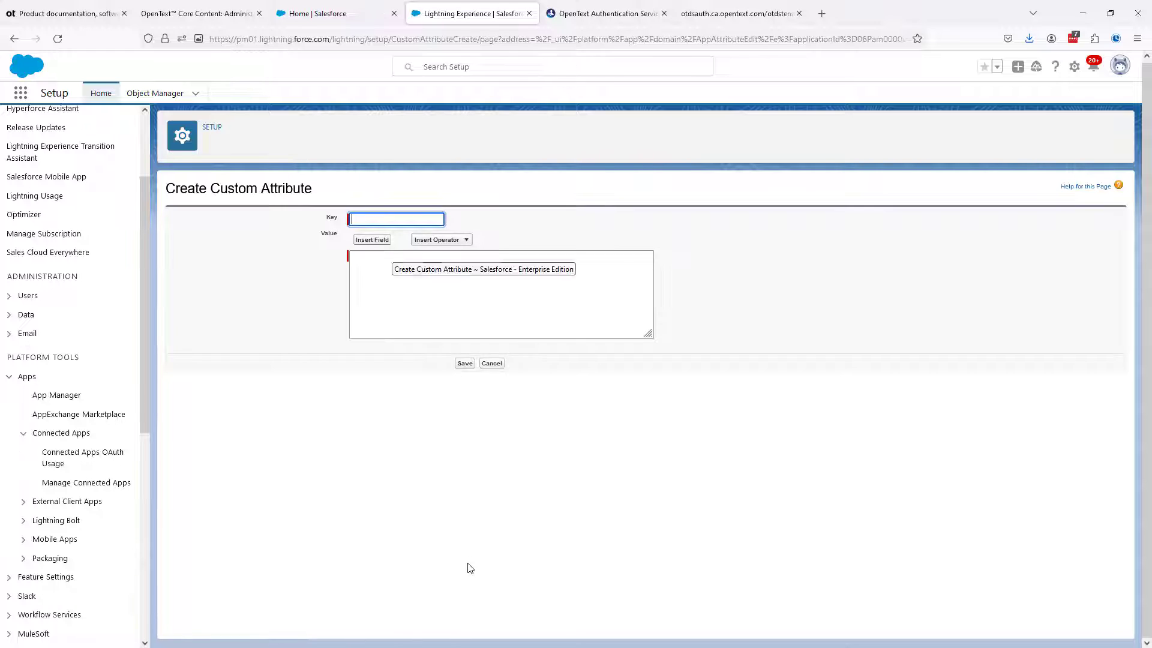
pyautogui.hotkey('ctrl', 'v')
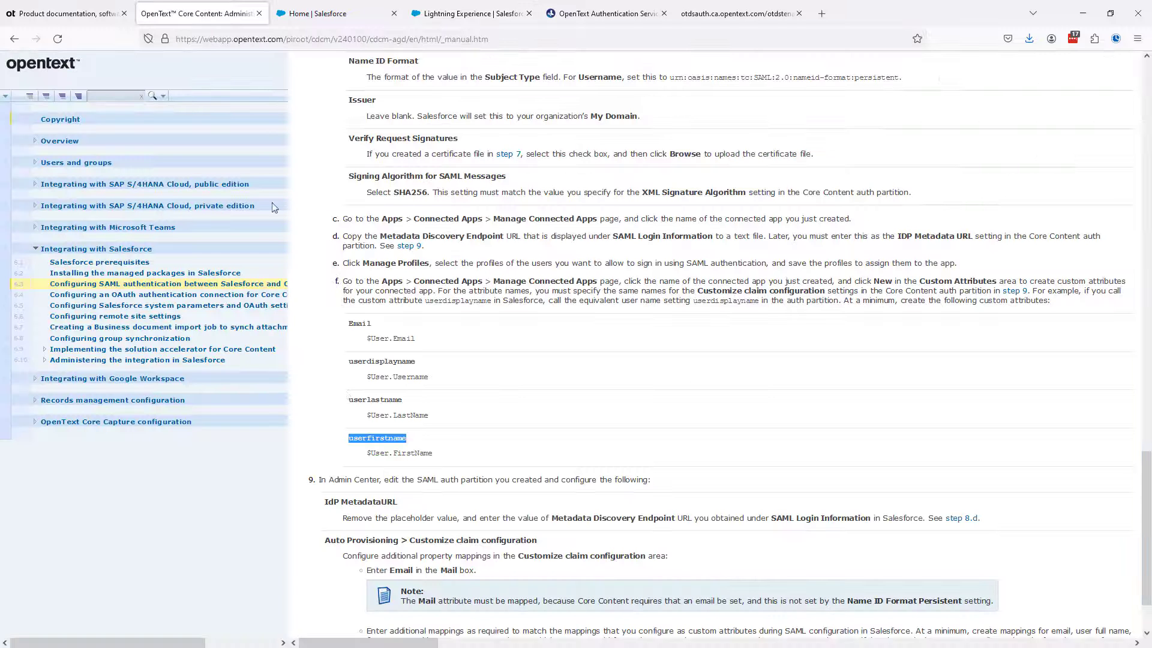
pyautogui.click(199, 13)
pyautogui.moveTo(368, 452); pyautogui.dragTo(432, 454)
pyautogui.hotkey('ctrl', 'c')
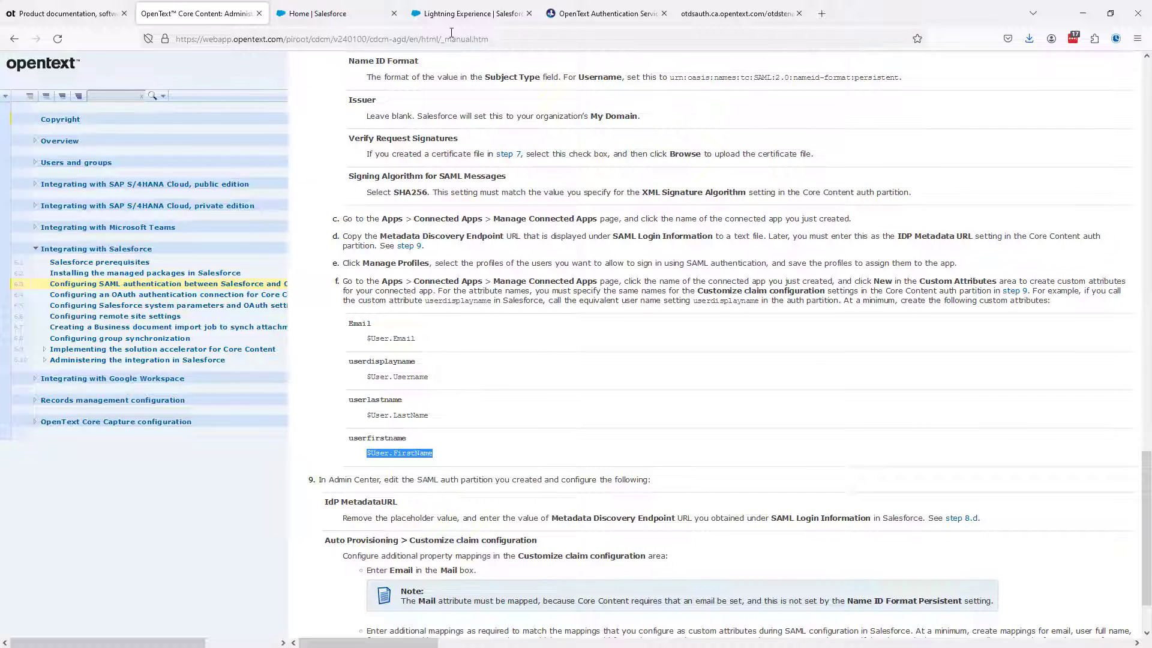
pyautogui.click(462, 13)
pyautogui.click(383, 270)
pyautogui.hotkey('ctrl', 'v')
pyautogui.click(464, 363)
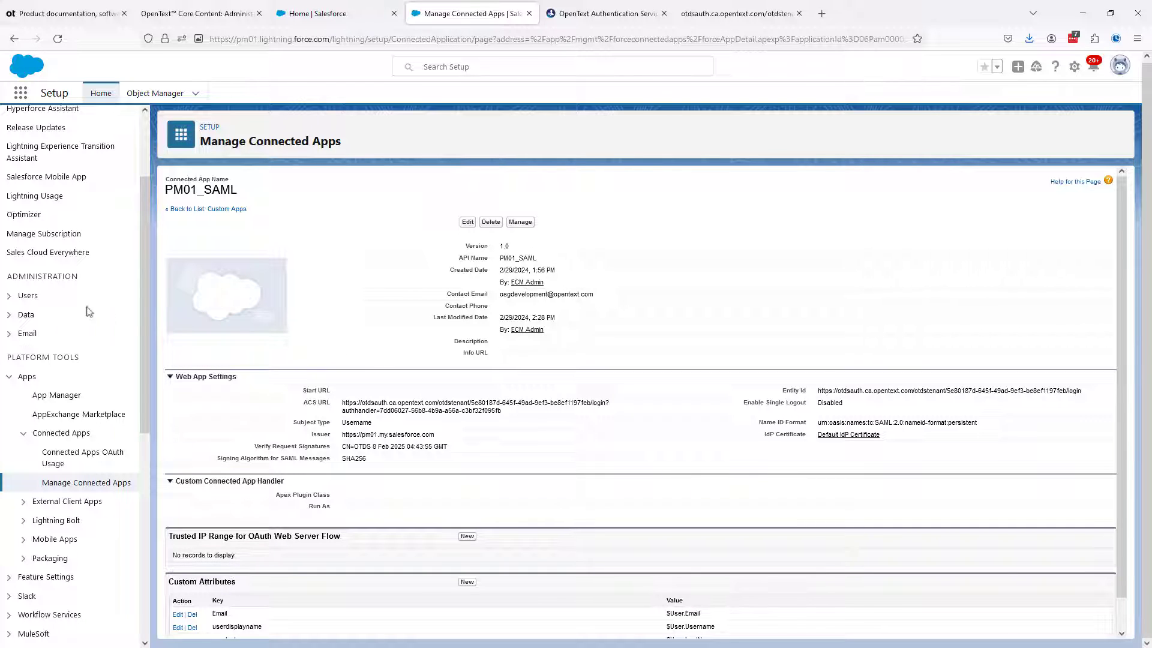
# Open the user Profiles list in Setup and set the number of records displayed per page to 100
pyautogui.click(9, 296)
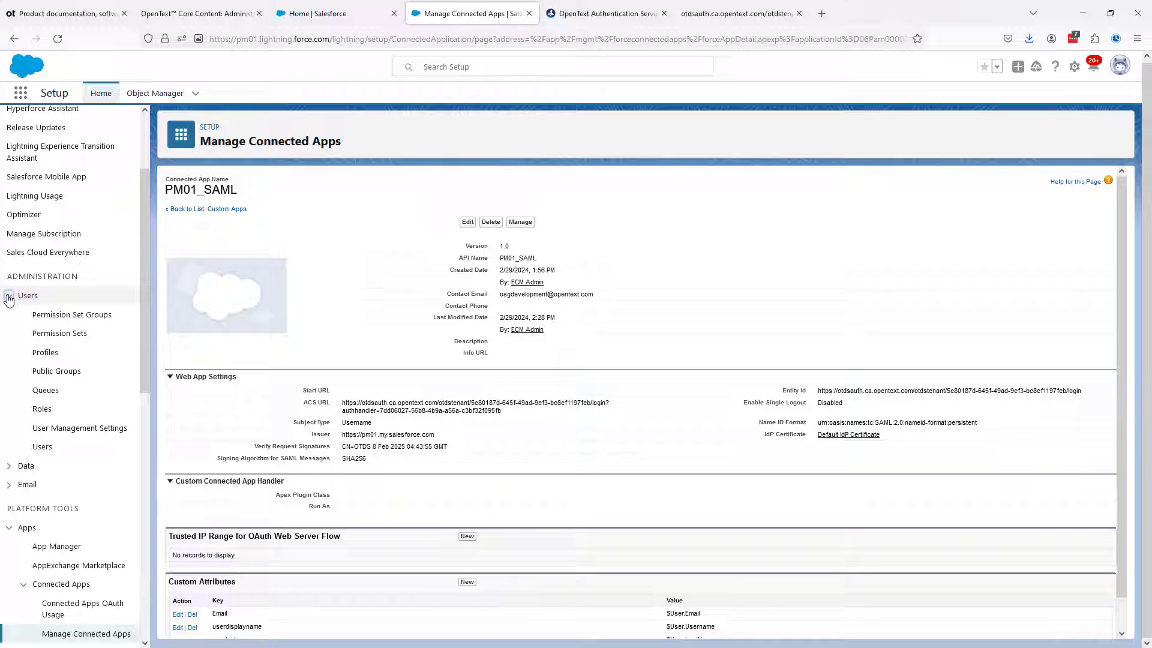
pyautogui.click(45, 352)
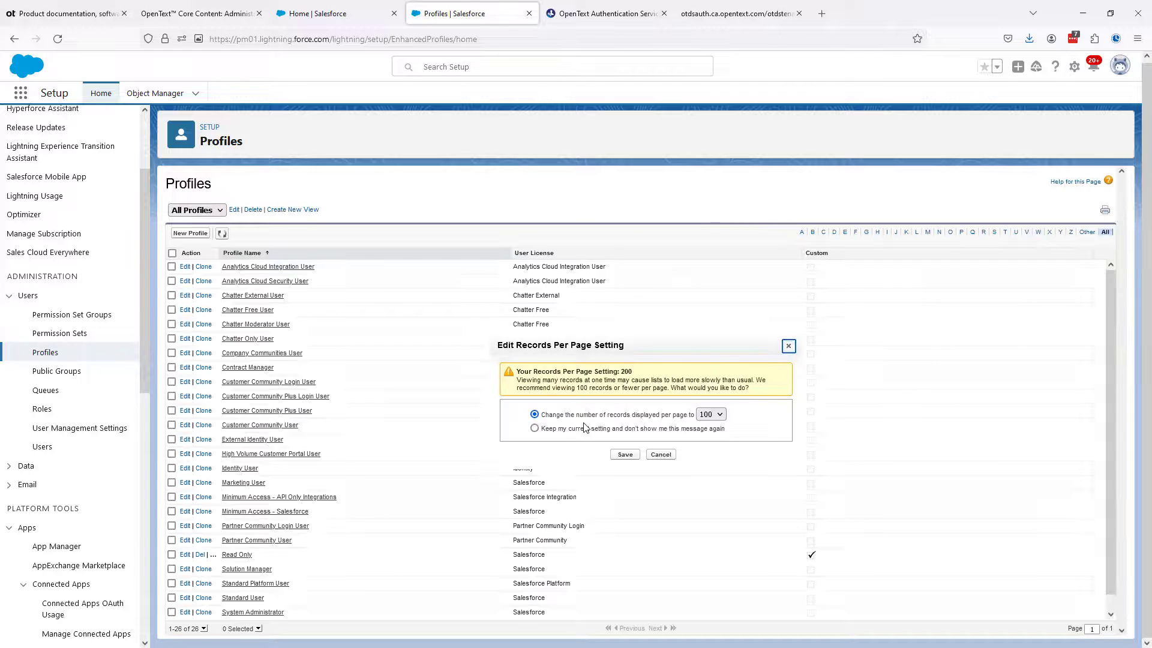
pyautogui.click(624, 455)
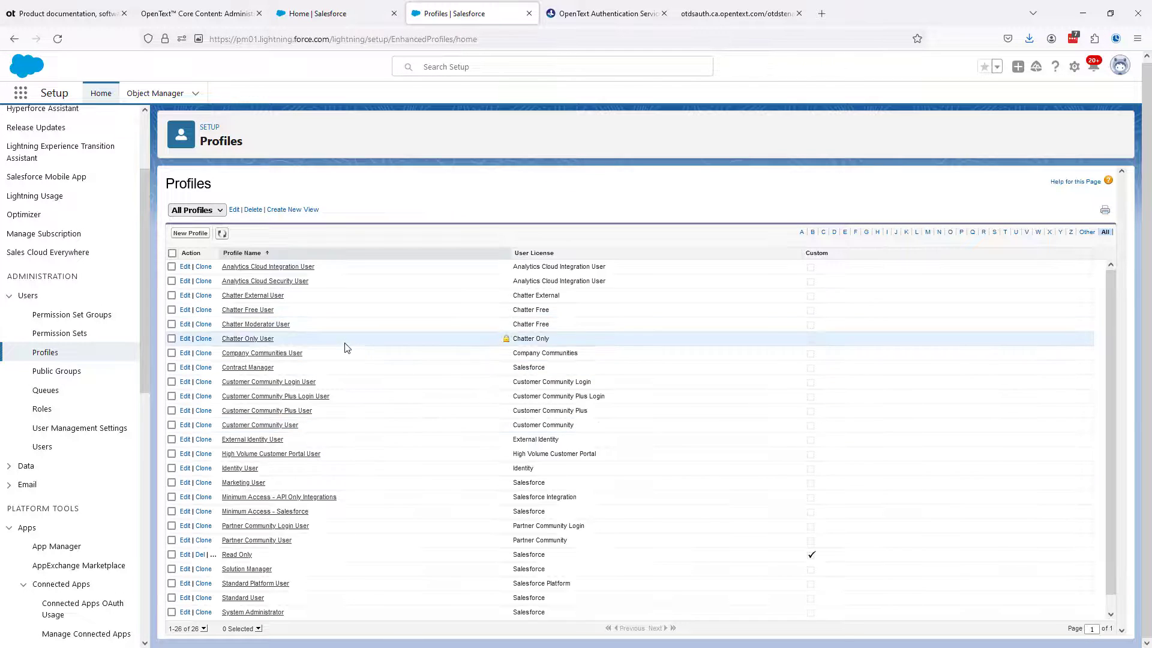
# Grant the System Administrator profile access to the PM01_SAML connected app and save the profile
pyautogui.scroll(-1, 347, 349)
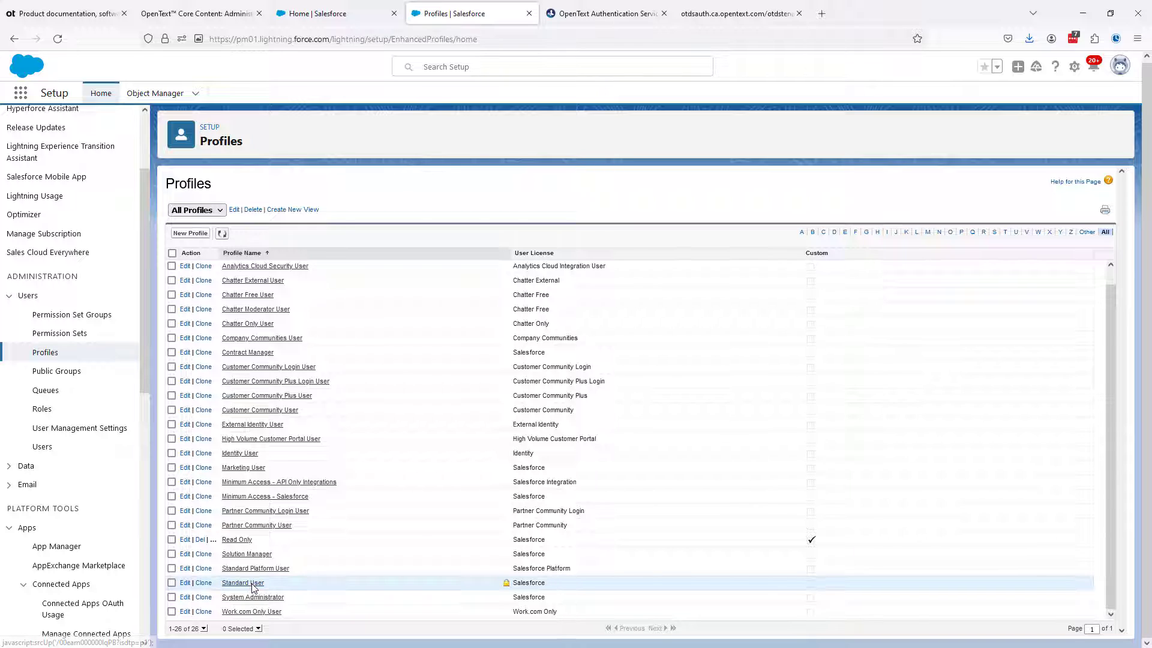
pyautogui.click(184, 599)
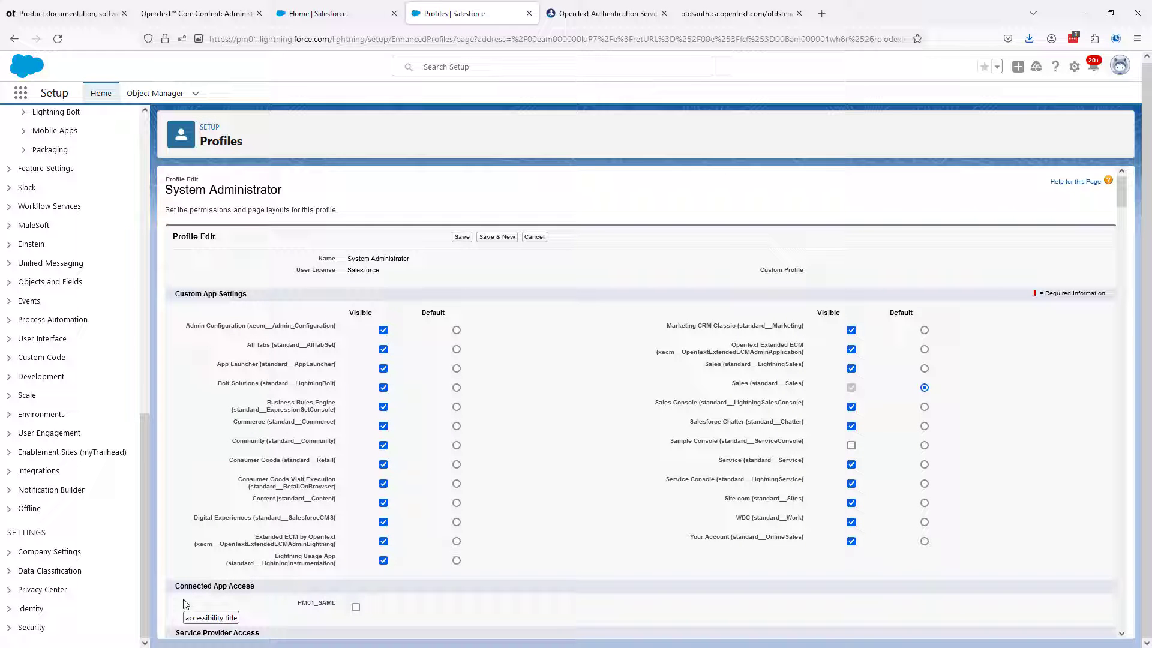
pyautogui.click(355, 607)
pyautogui.click(459, 238)
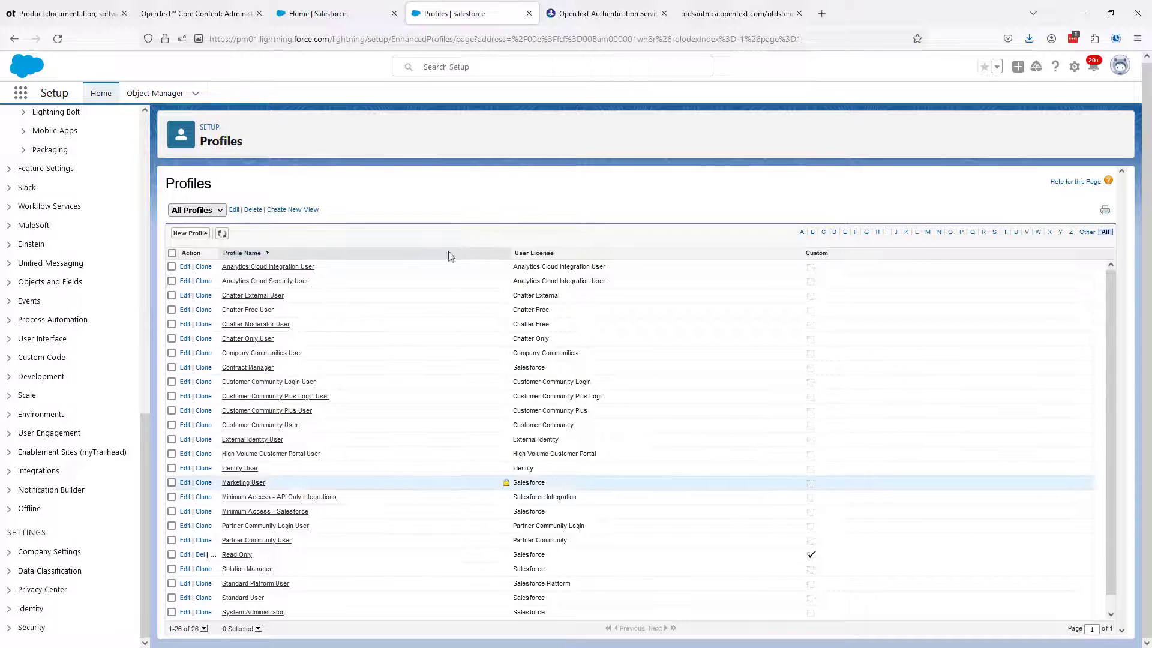
# Grant the Standard User profile access to the PM01_SAML connected app, save it, and return to Setup Home
pyautogui.click(185, 599)
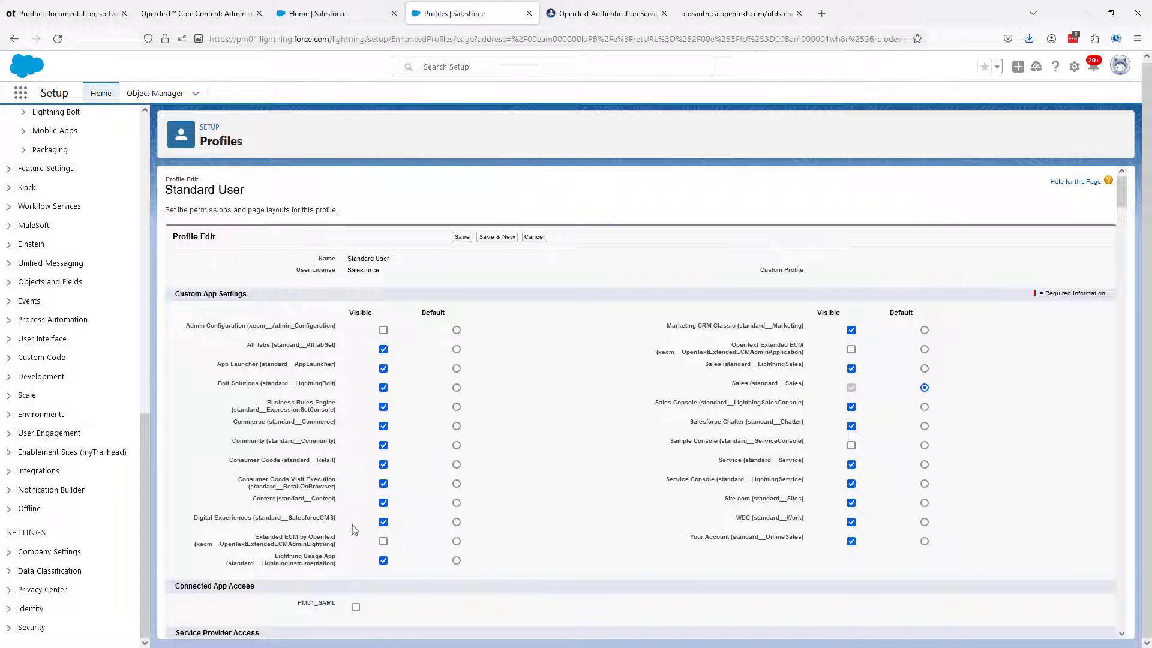
pyautogui.click(356, 607)
pyautogui.click(462, 238)
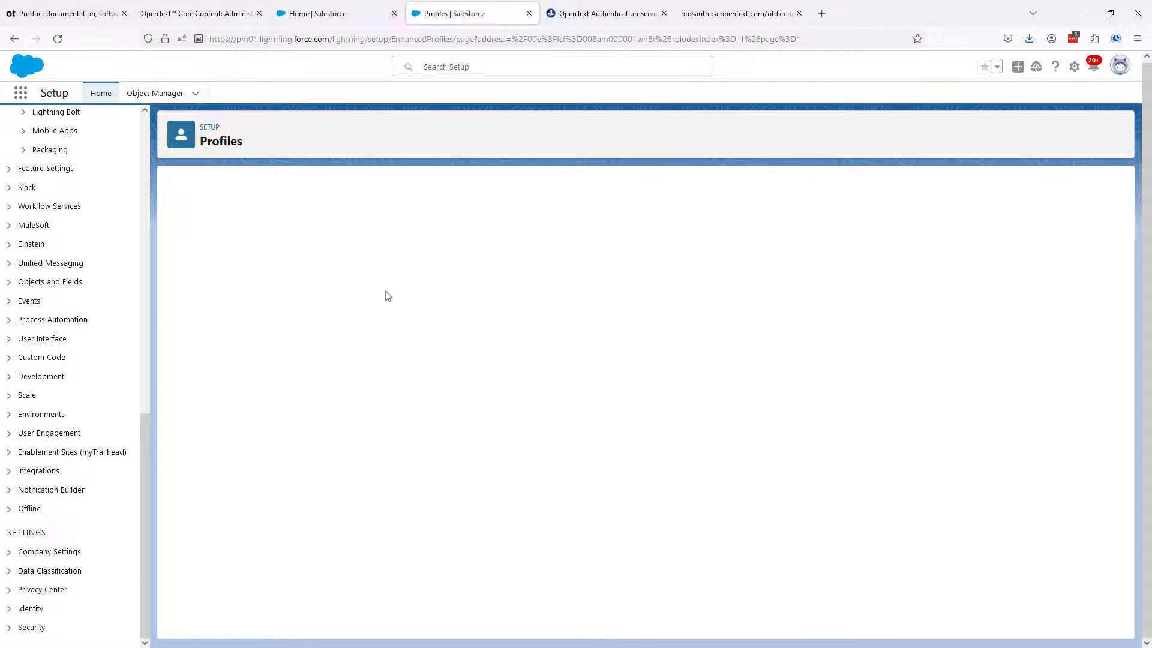
pyautogui.moveTo(145, 454); pyautogui.dragTo(148, 125)
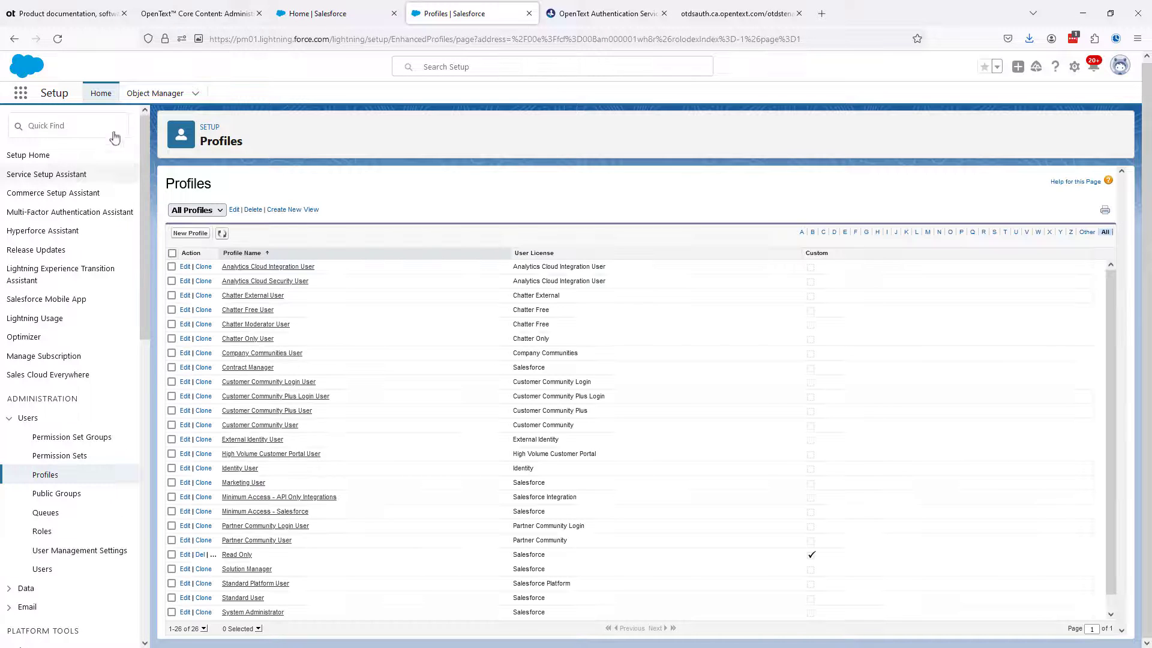
pyautogui.click(39, 157)
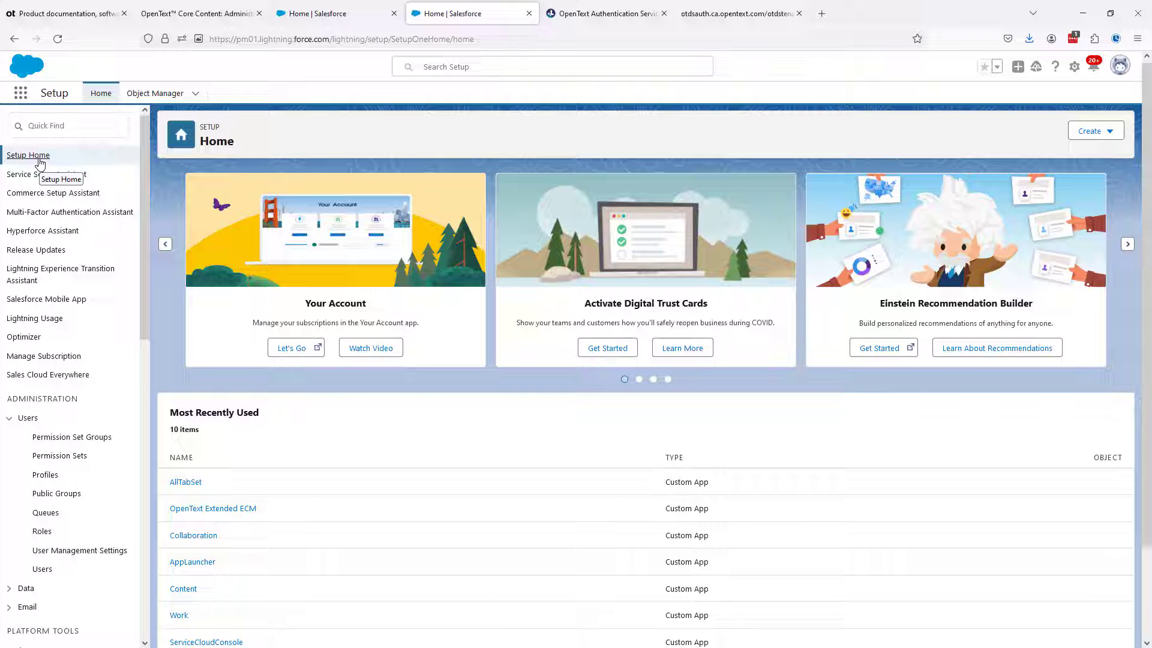
# Check step 9 of the guide, then open the PM01_SAML partition's PM01_SAML authentication scheme for editing in Admin Center
pyautogui.click(200, 13)
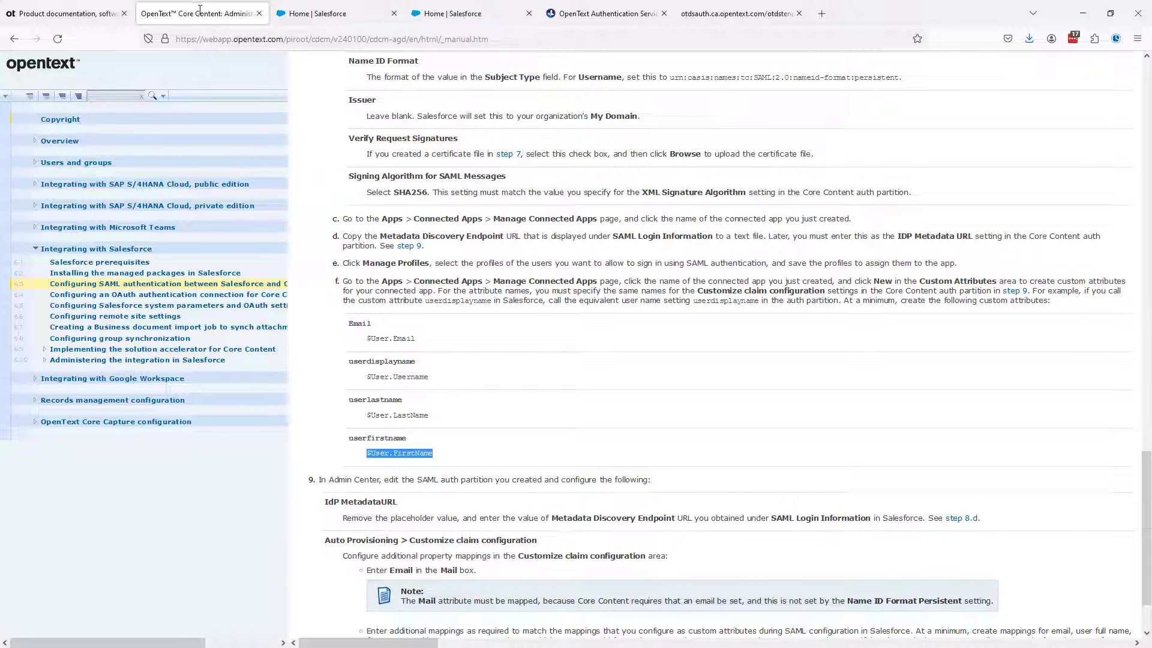
pyautogui.scroll(-3, 488, 360)
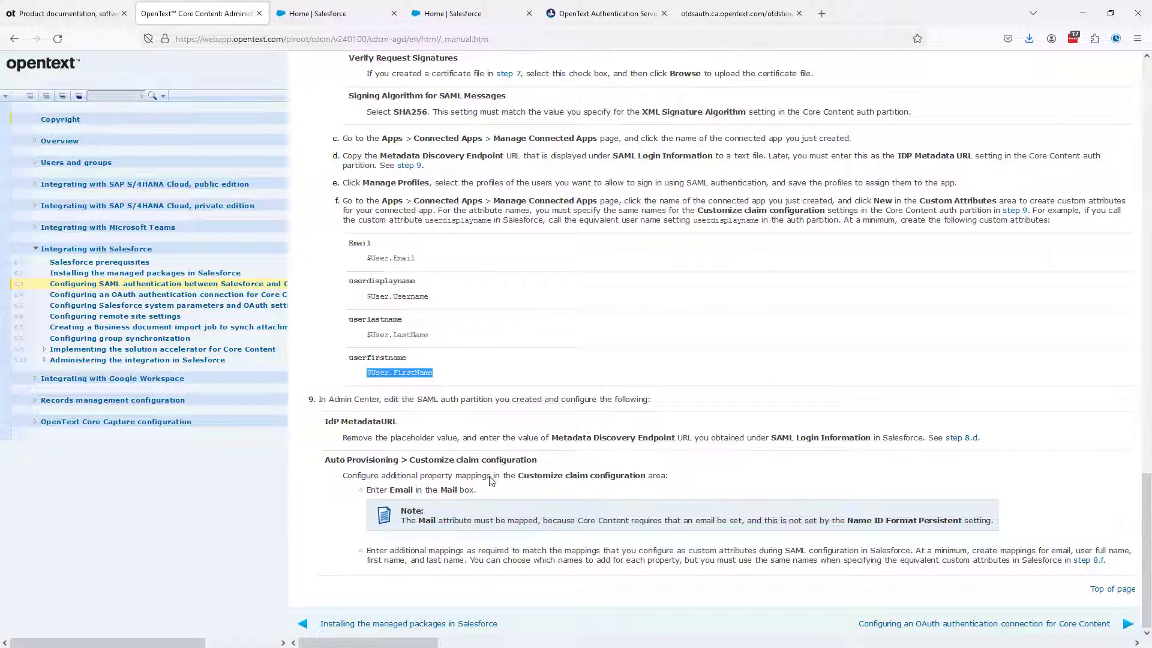
pyautogui.click(610, 18)
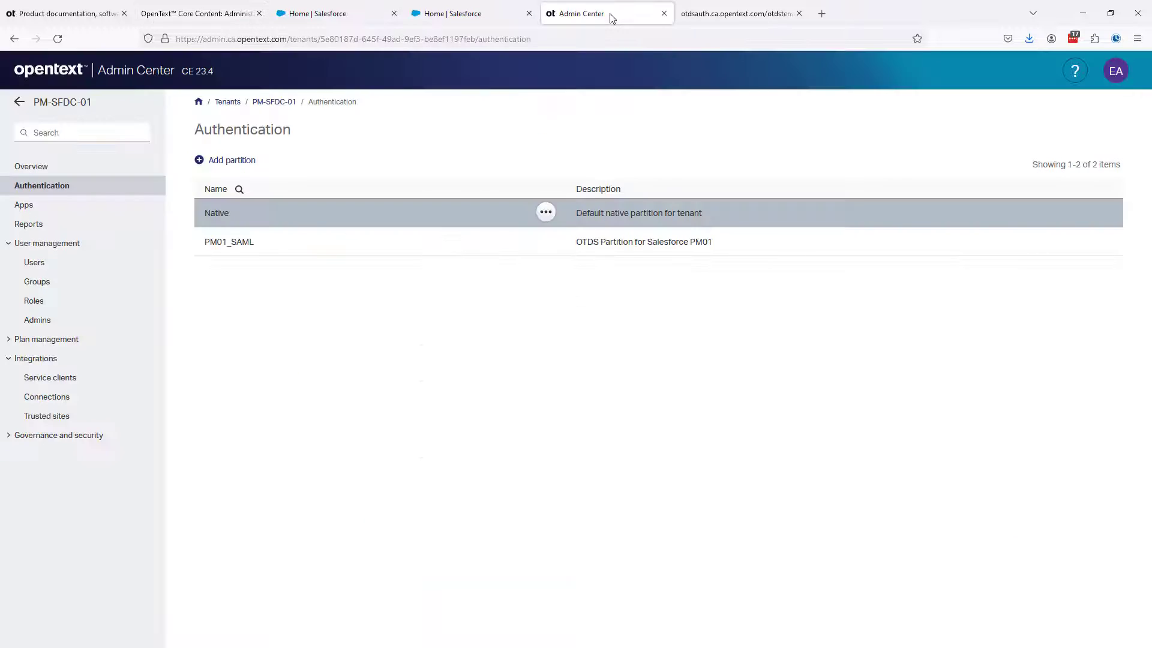
pyautogui.click(234, 245)
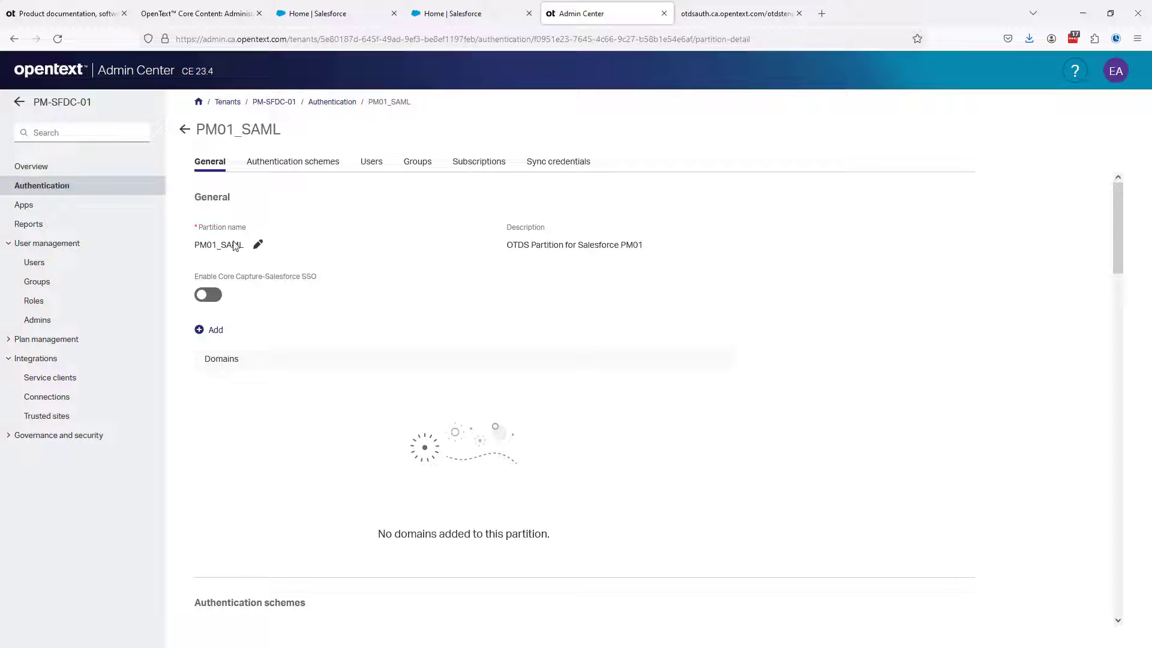
pyautogui.click(281, 161)
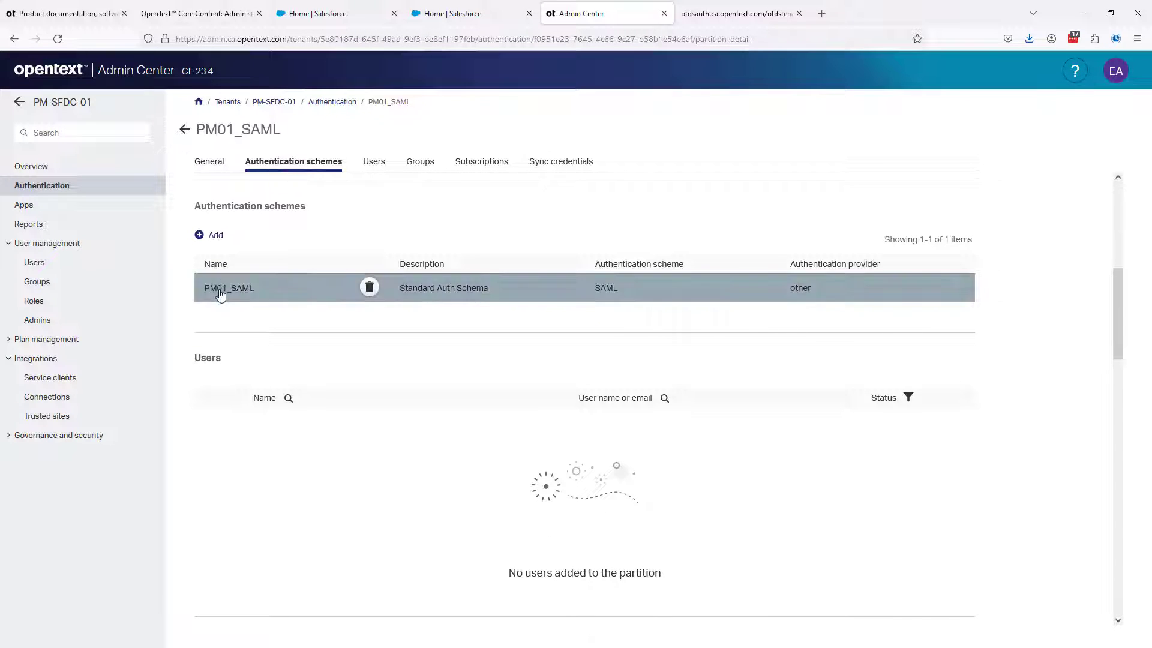
pyautogui.click(214, 289)
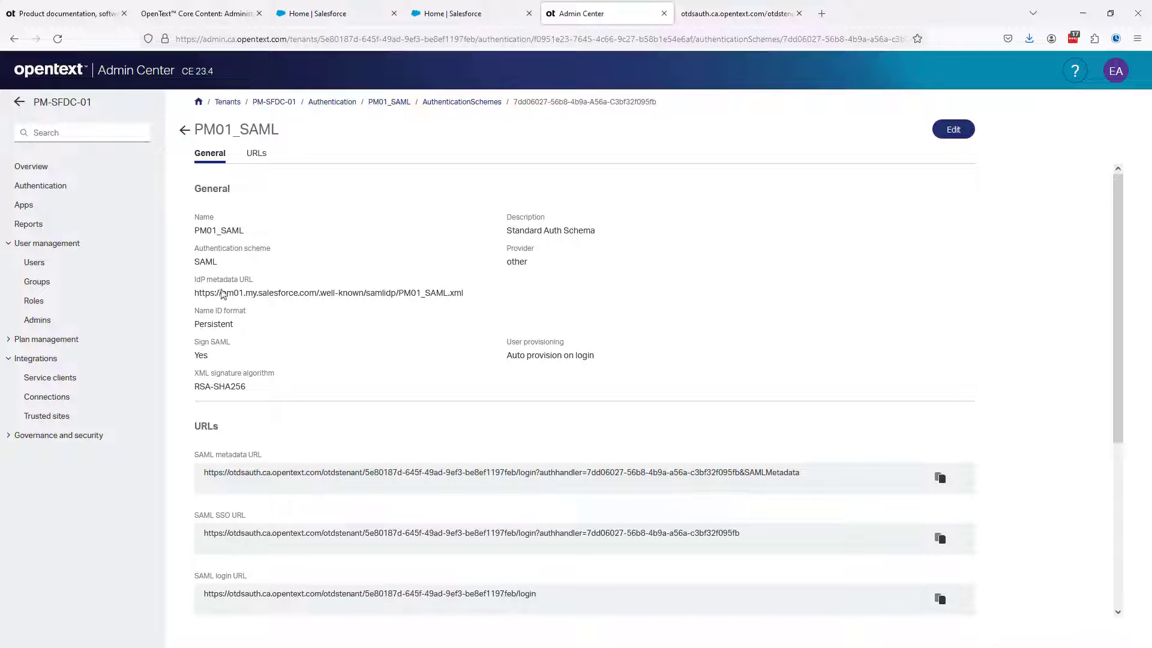
pyautogui.click(953, 129)
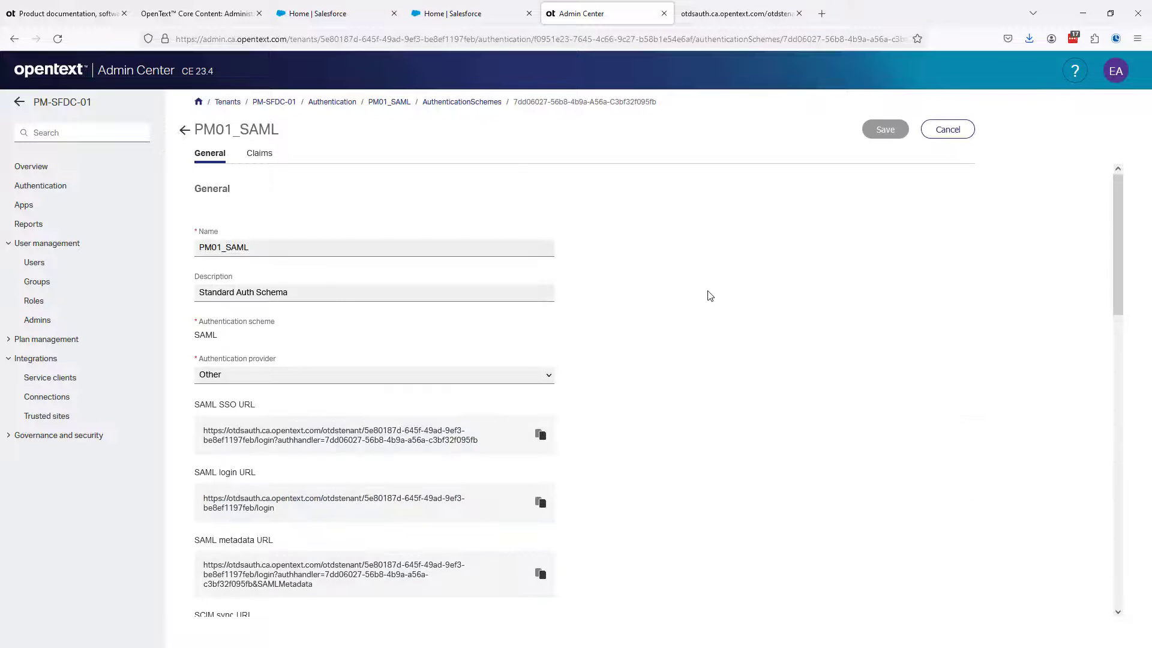
# Add an Email claim with the value Email to the PM01_SAML authentication scheme
pyautogui.scroll(-12, 710, 295)
pyautogui.scroll(-3, 709, 295)
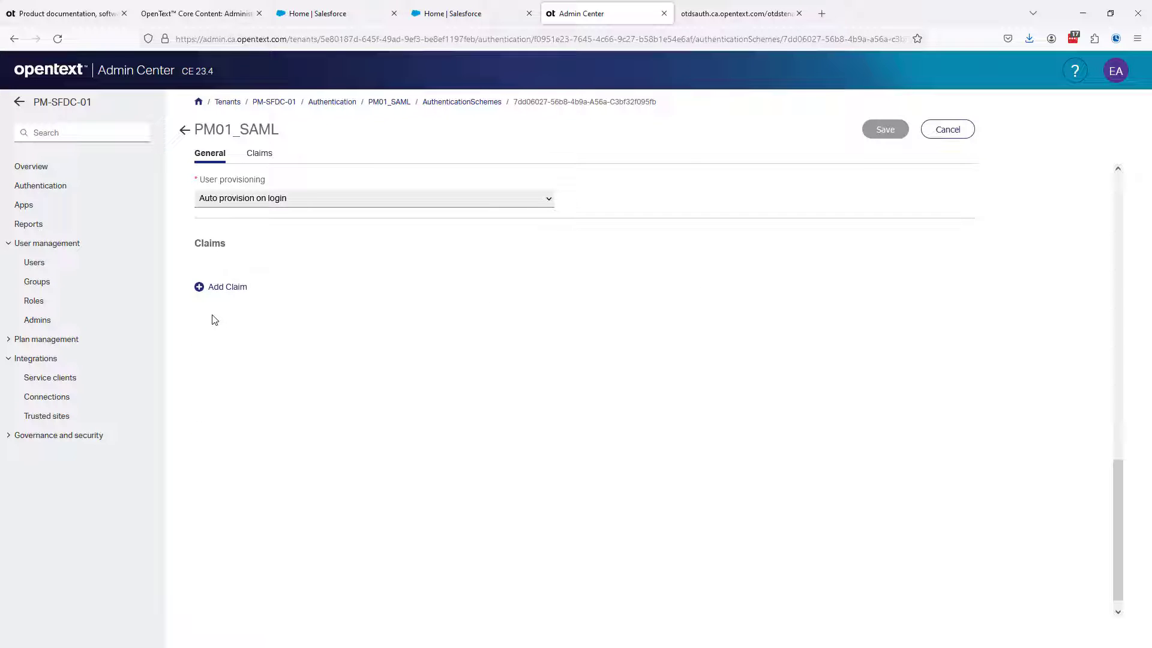
pyautogui.scroll(1, 214, 319)
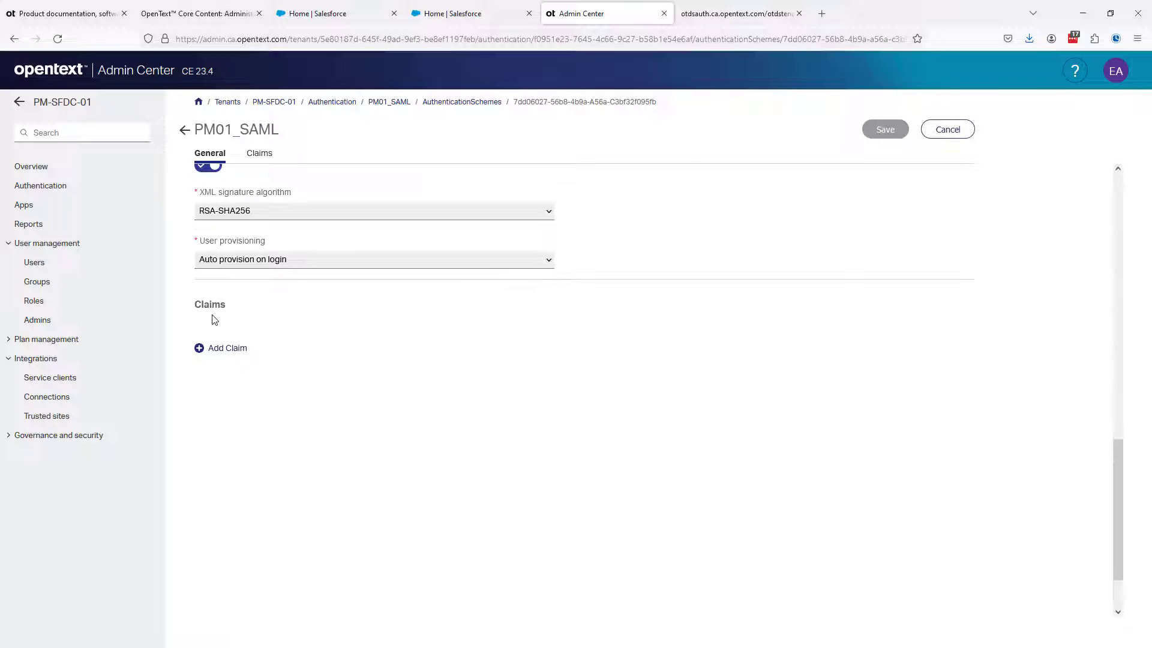
pyautogui.click(227, 351)
pyautogui.click(243, 381)
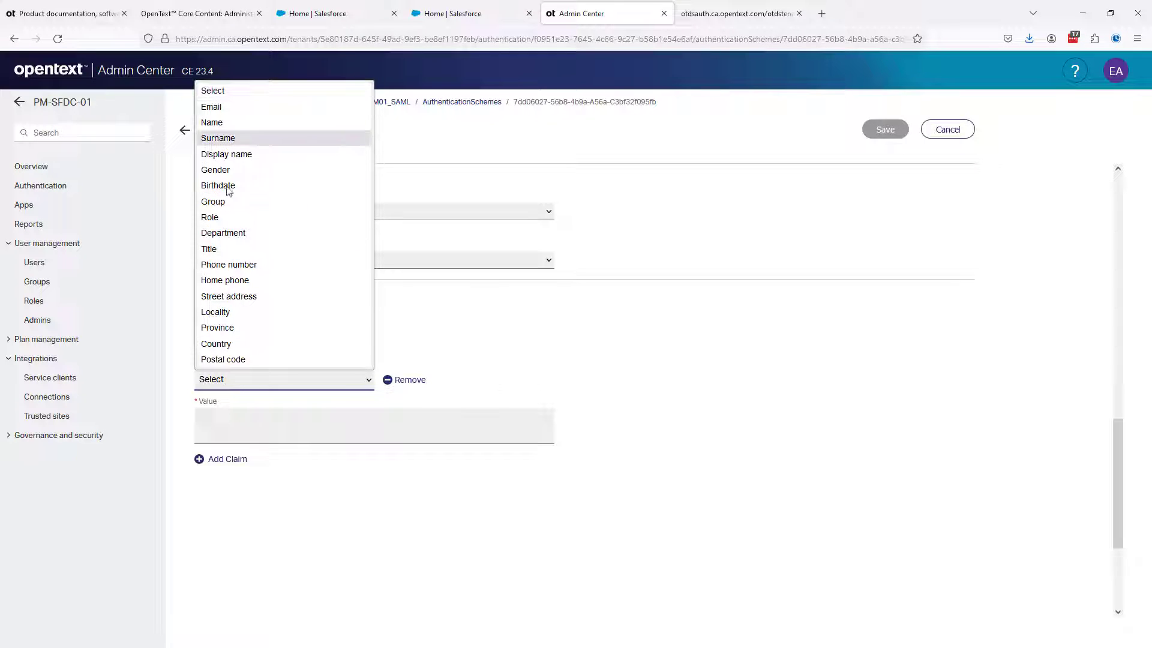
pyautogui.click(222, 108)
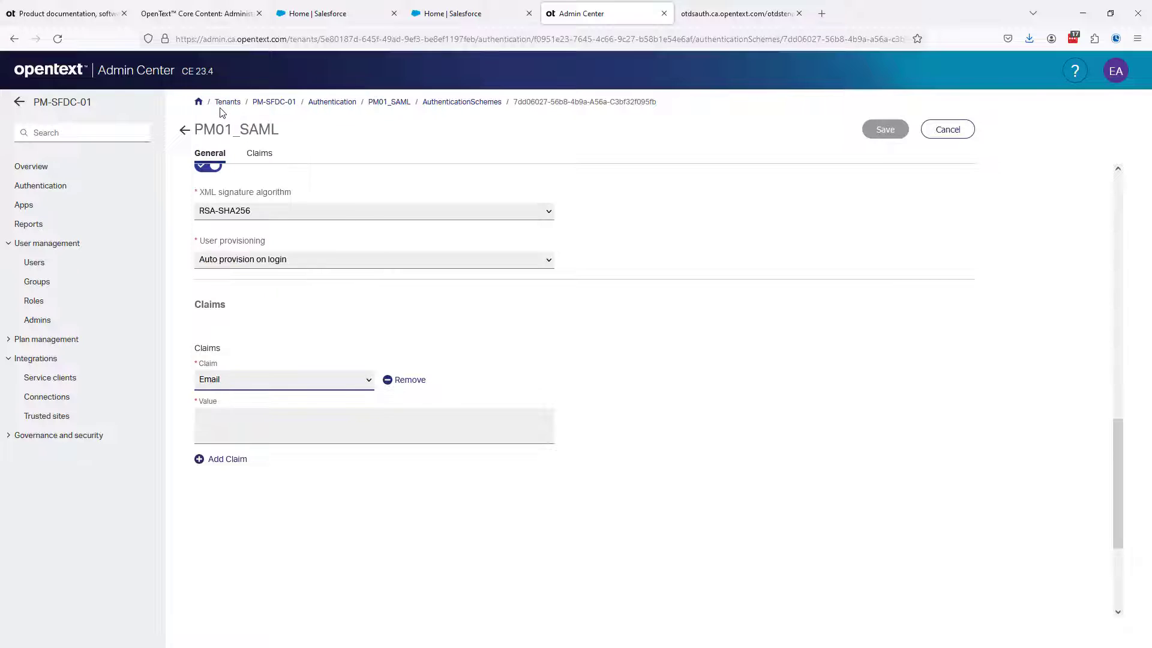
pyautogui.click(217, 427)
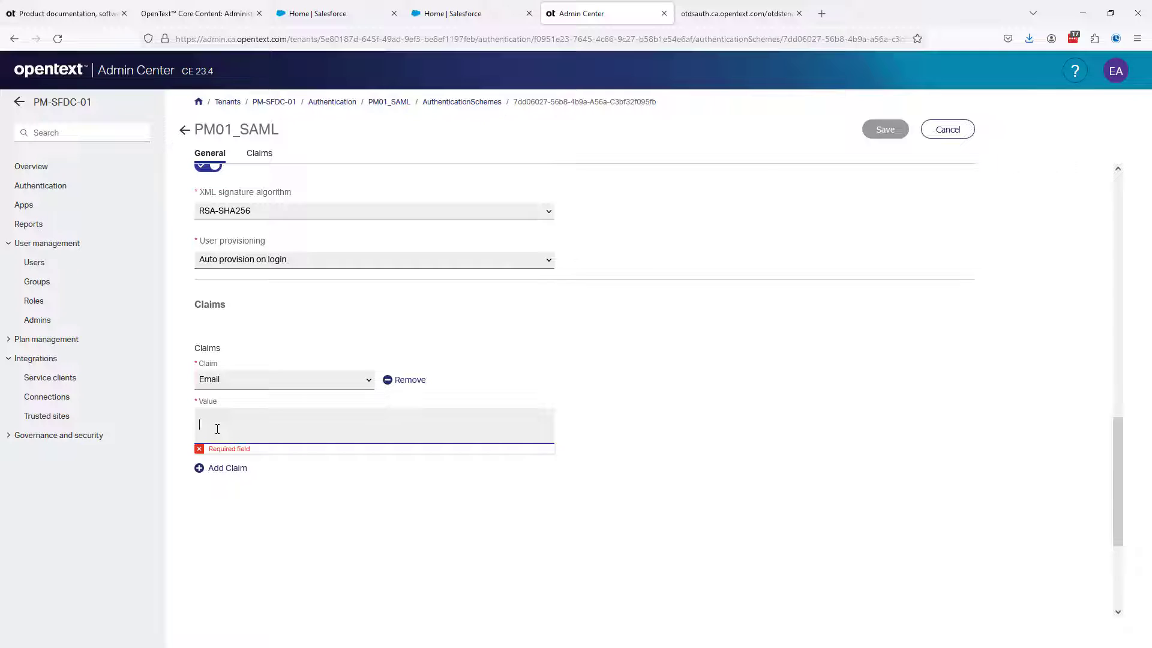
pyautogui.write('Email')
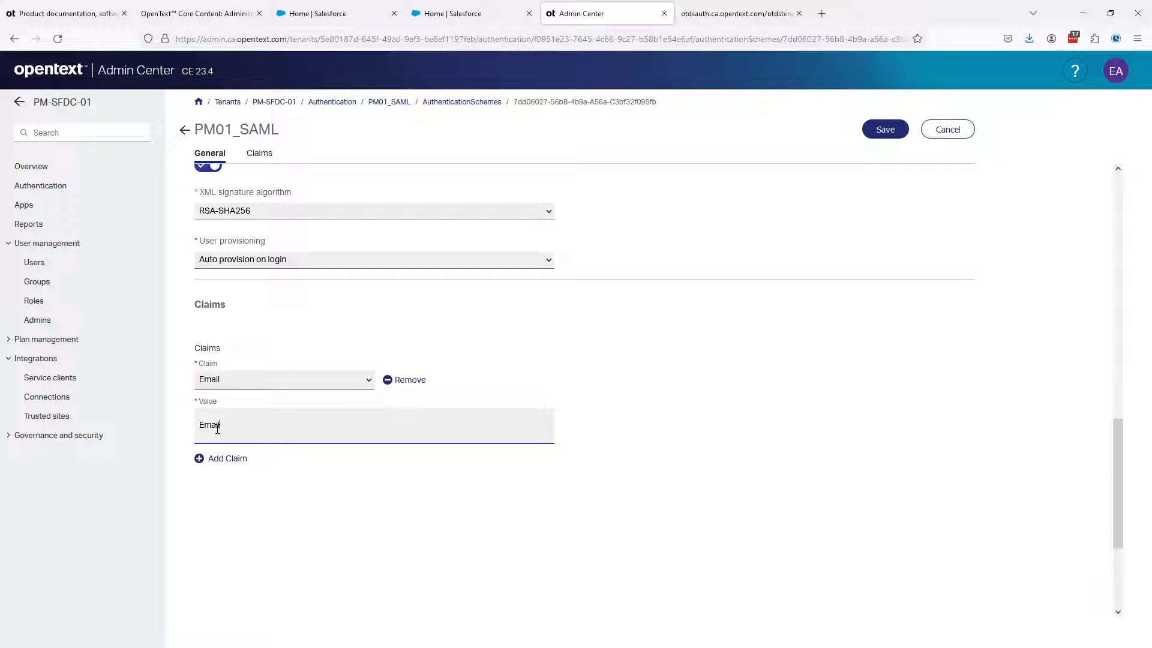
# Add a Display name claim with the value userdisplayname to the authentication scheme
pyautogui.click(227, 459)
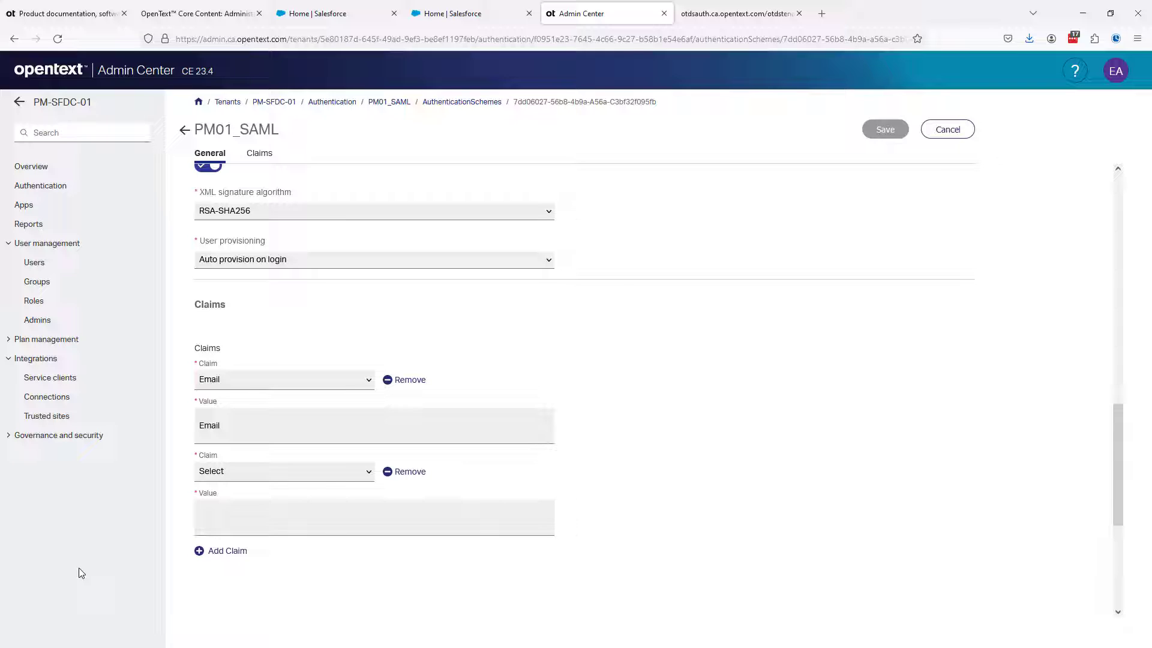
pyautogui.click(223, 473)
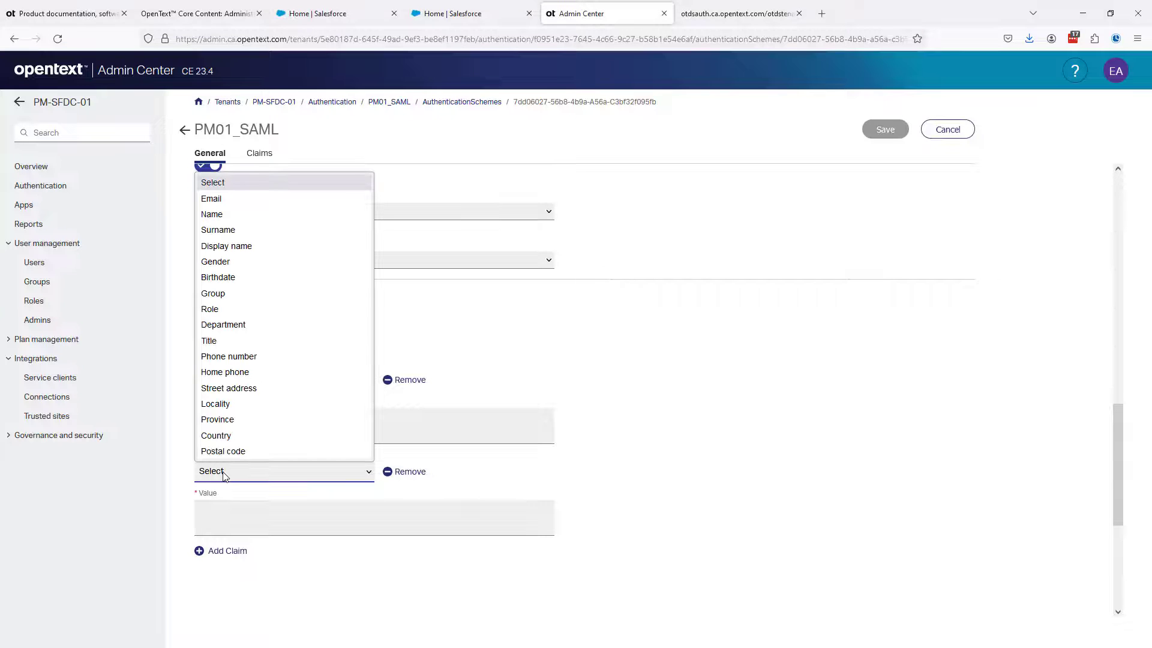
pyautogui.click(236, 245)
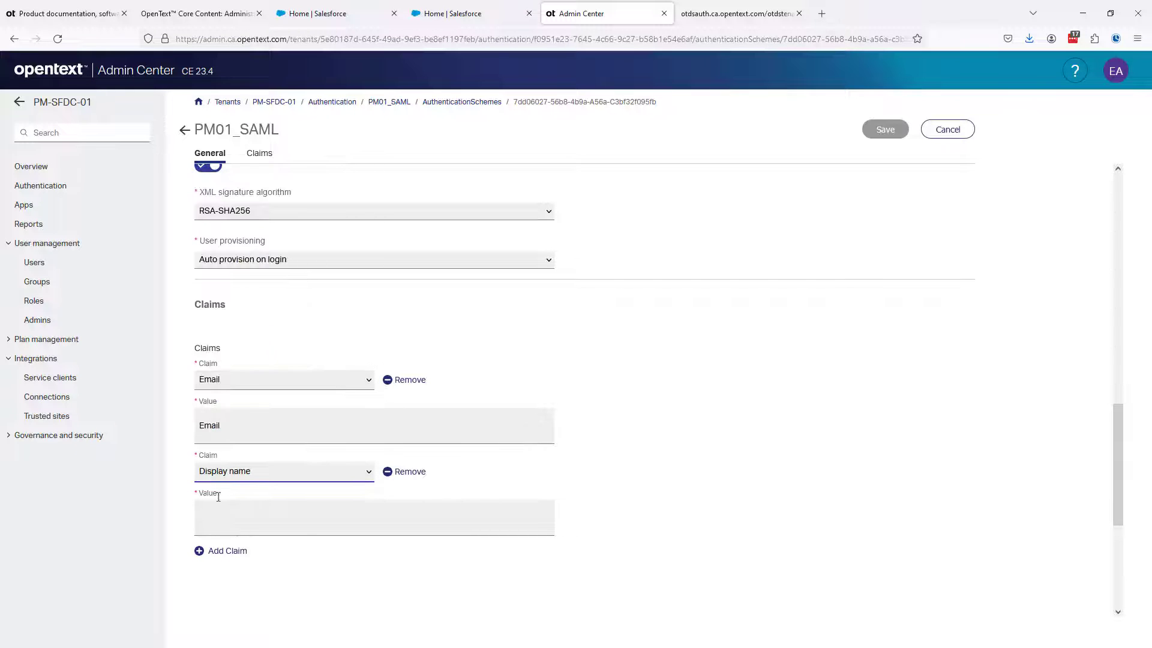
pyautogui.click(216, 518)
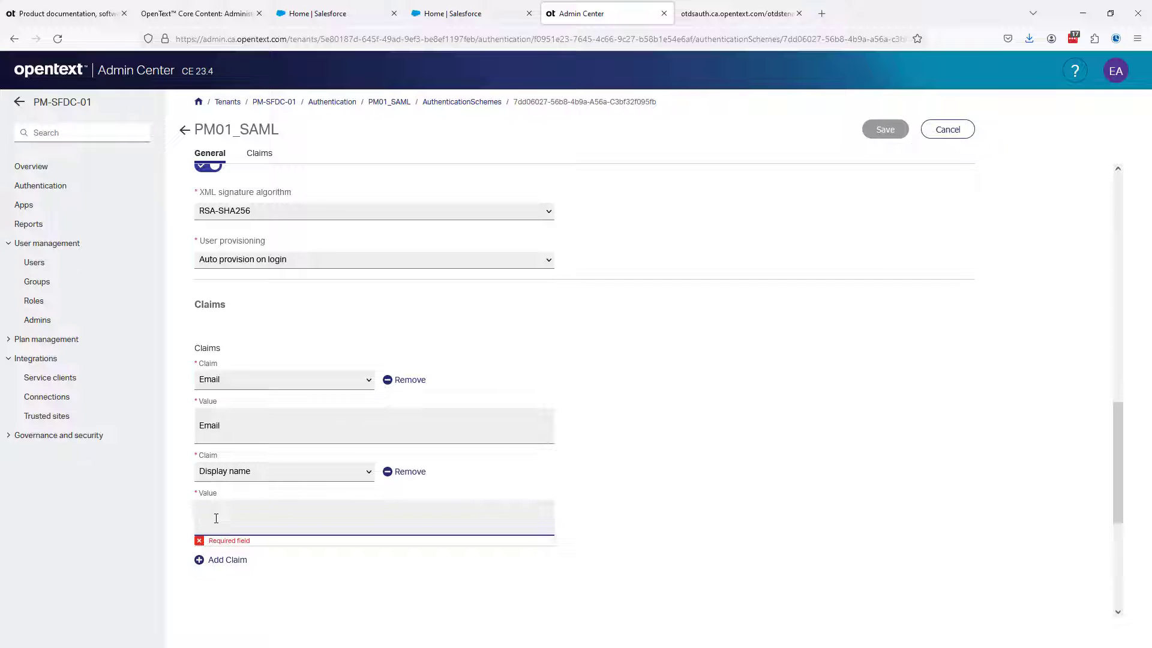
pyautogui.write('userdisplayname')
# Add a Surname claim with the value userlastname to the authentication scheme
pyautogui.click(221, 550)
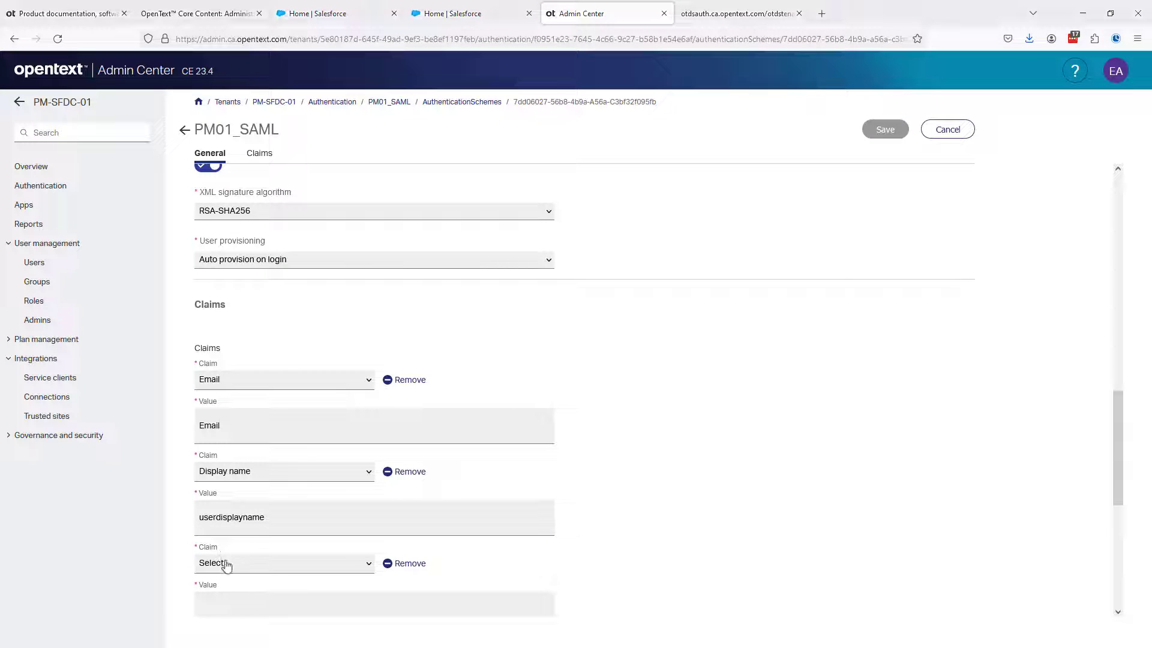
pyautogui.click(228, 568)
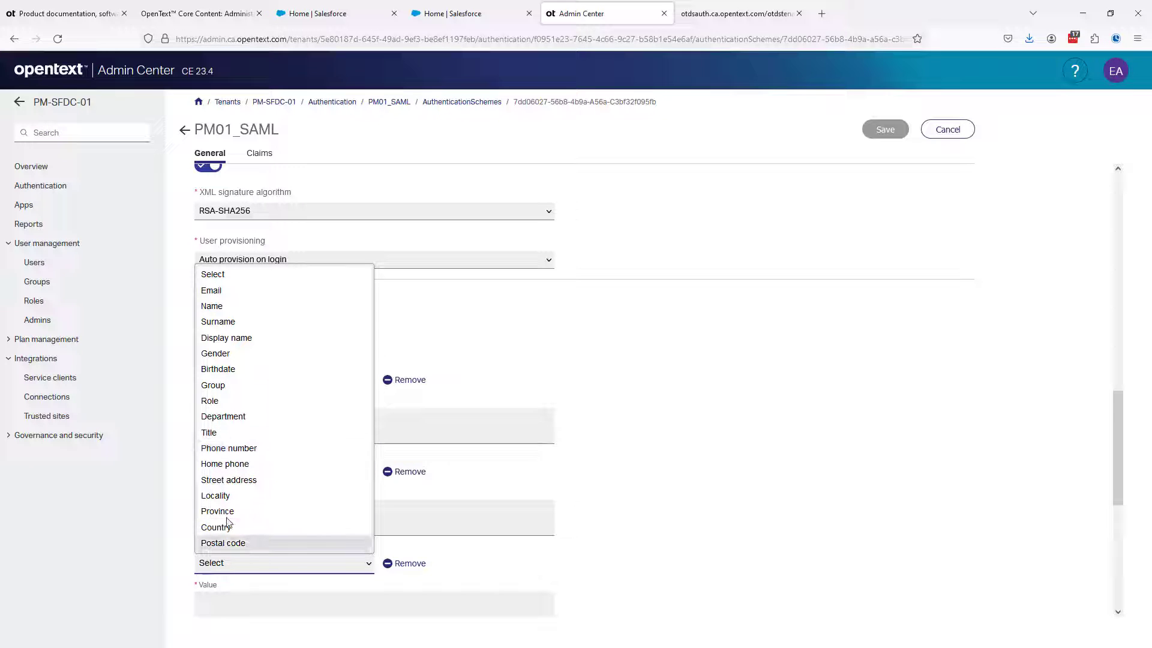
pyautogui.click(222, 322)
pyautogui.click(219, 602)
pyautogui.write('userlastname')
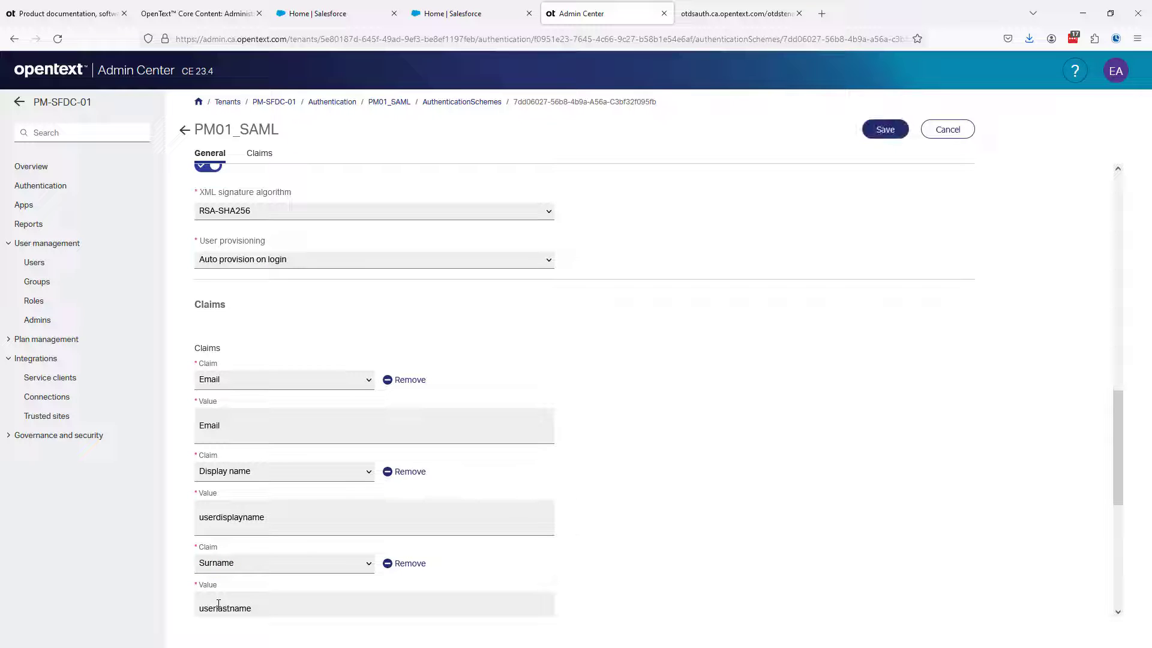
pyautogui.press('Home')
# Add a Name claim with the value userfirstname to the authentication scheme
pyautogui.scroll(-3, 218, 609)
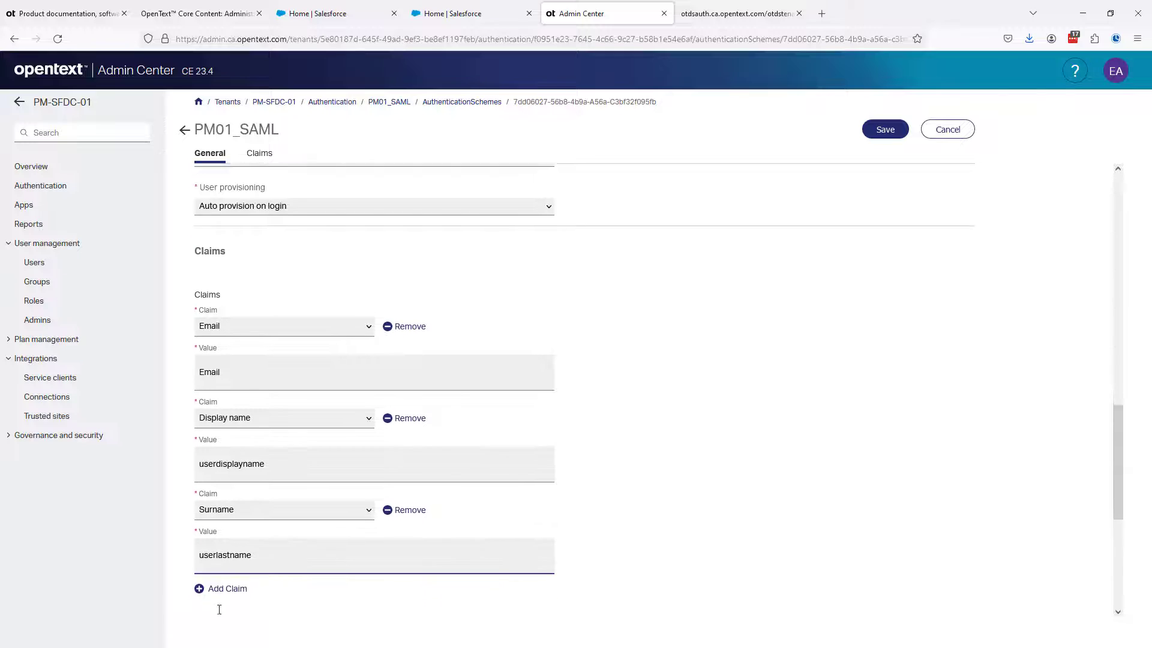
pyautogui.click(231, 519)
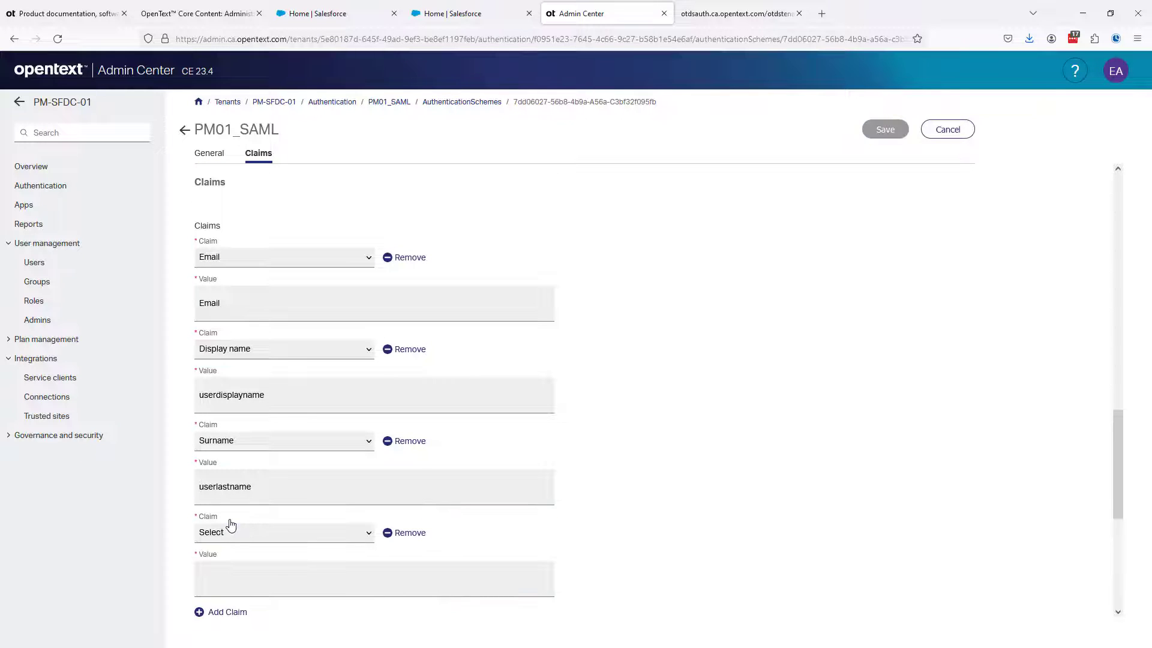
pyautogui.click(234, 532)
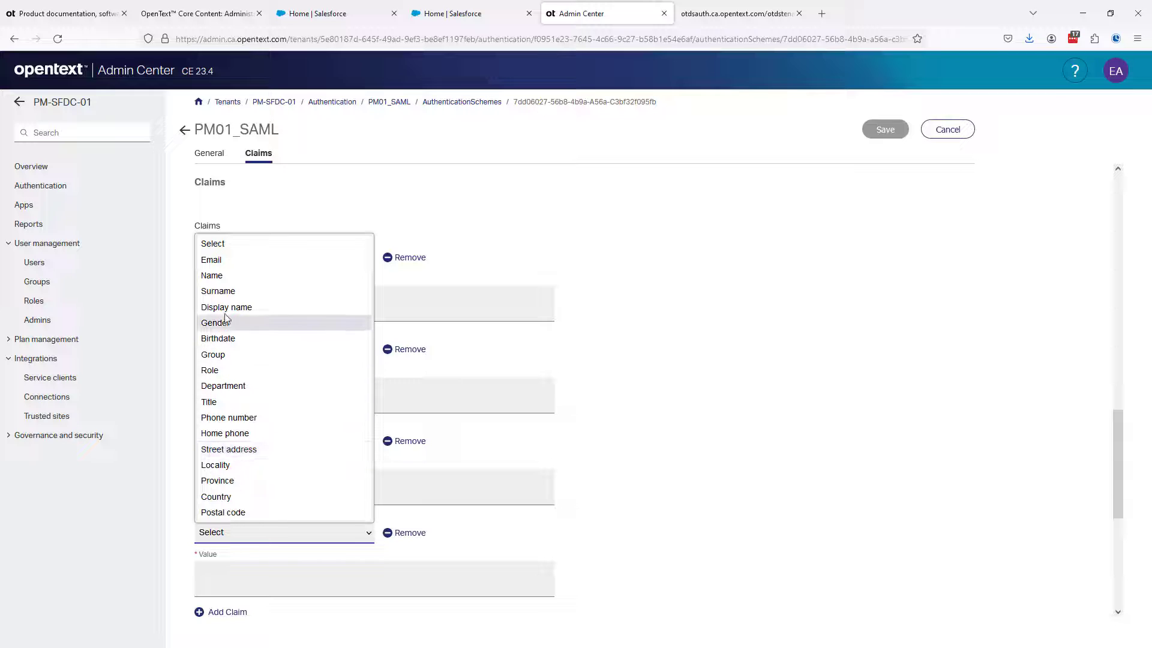
pyautogui.click(218, 276)
pyautogui.click(216, 573)
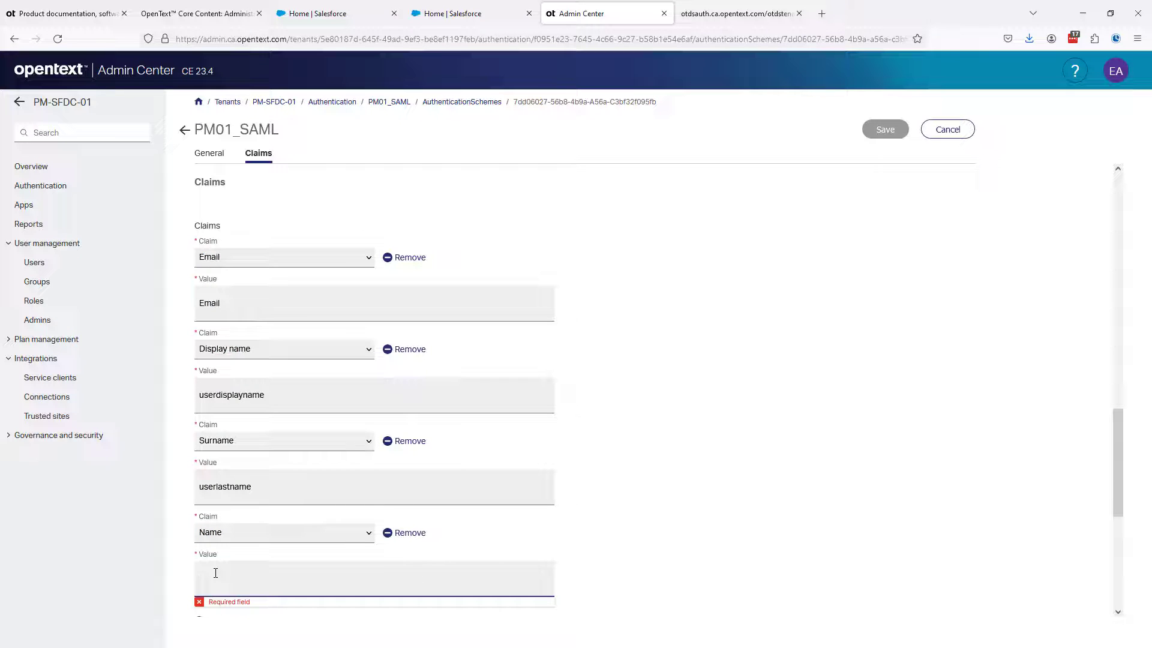
pyautogui.write('userfirstname')
# Save the PM01_SAML authentication scheme and go back to the PM-SFDC-01 tenant overview
pyautogui.click(624, 472)
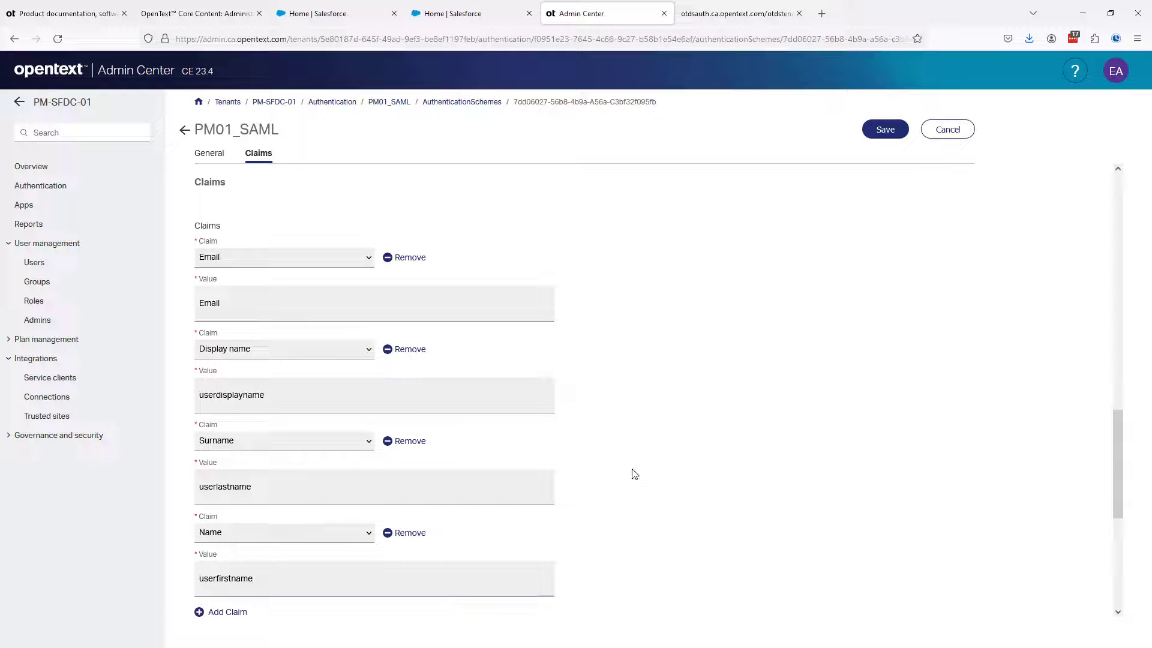
pyautogui.click(886, 138)
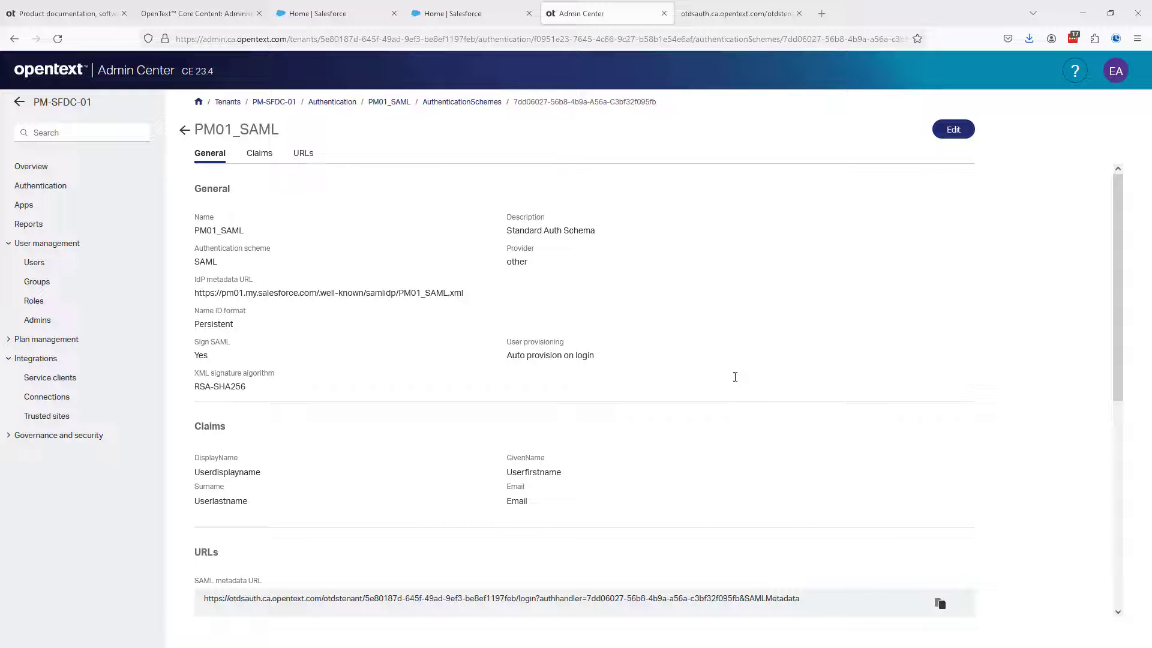
pyautogui.click(253, 104)
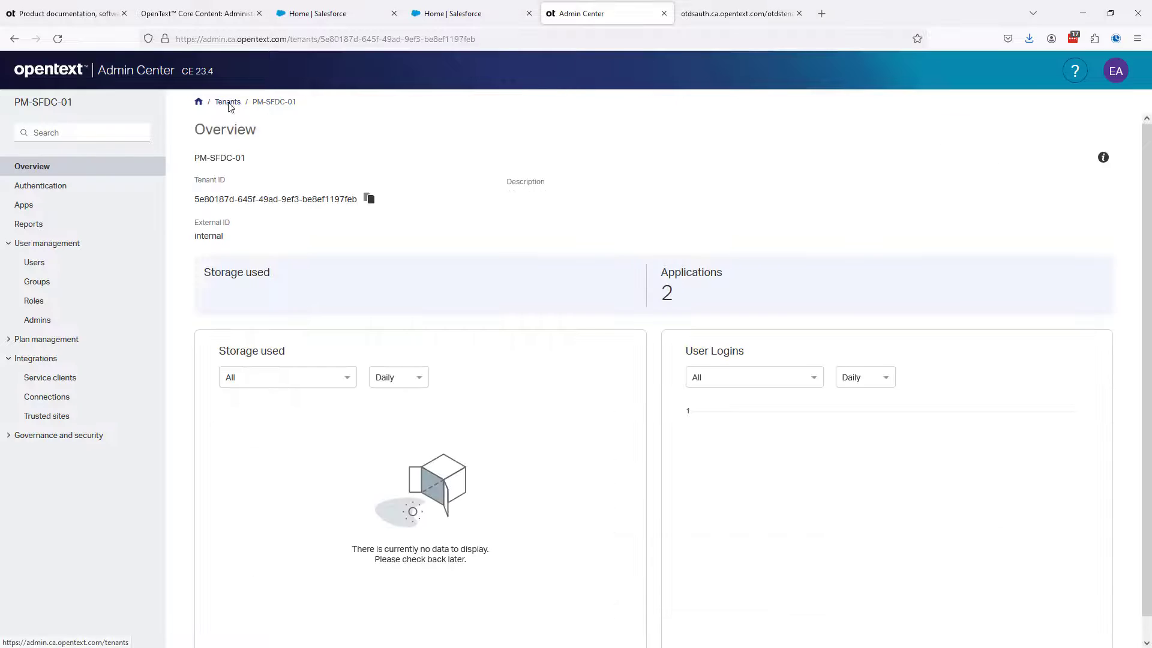